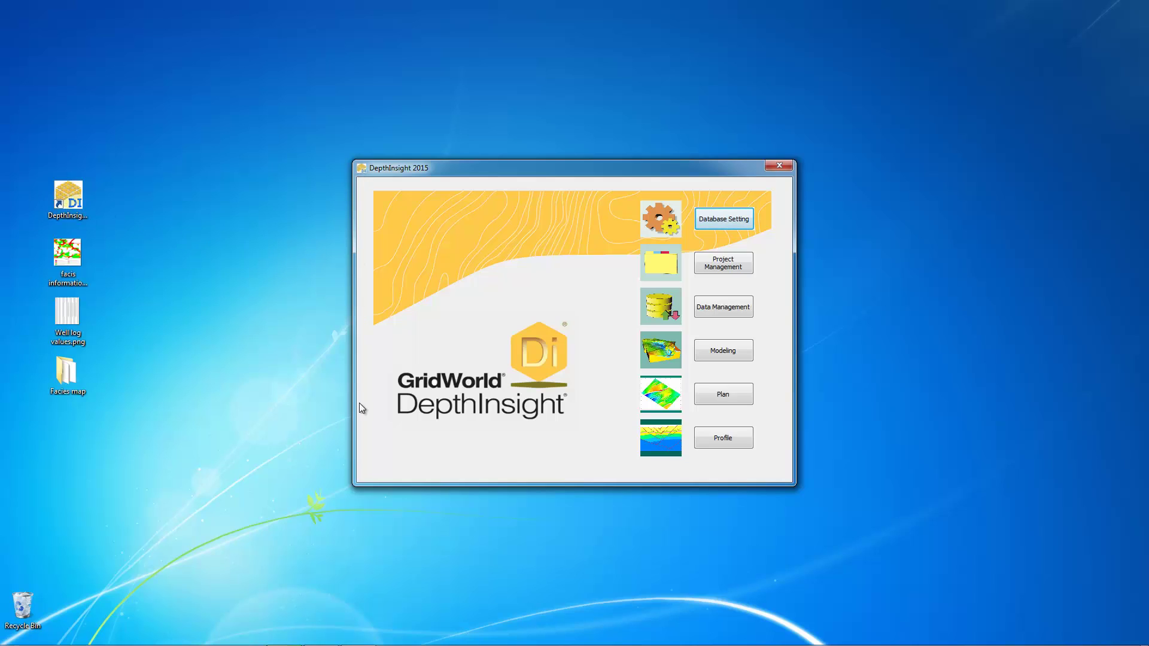
Step: Start the Modeling module in a maximized window and open the project file Resevoir Geological Modeling Demonstration.jsm
left_click(734, 354)
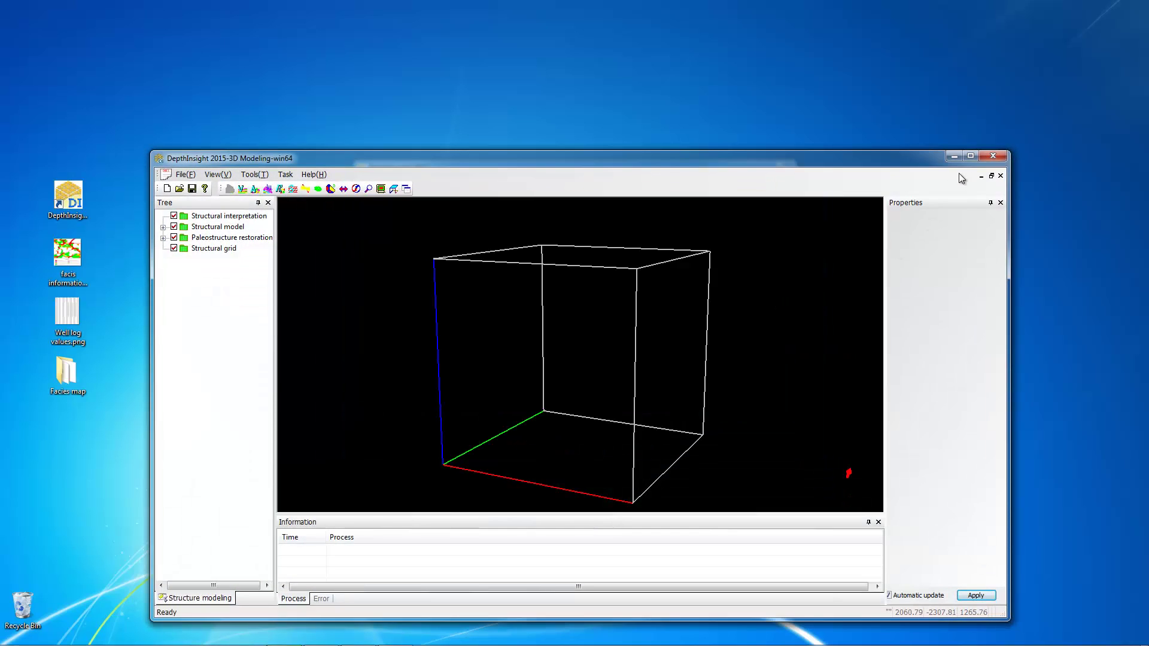
left_click(969, 157)
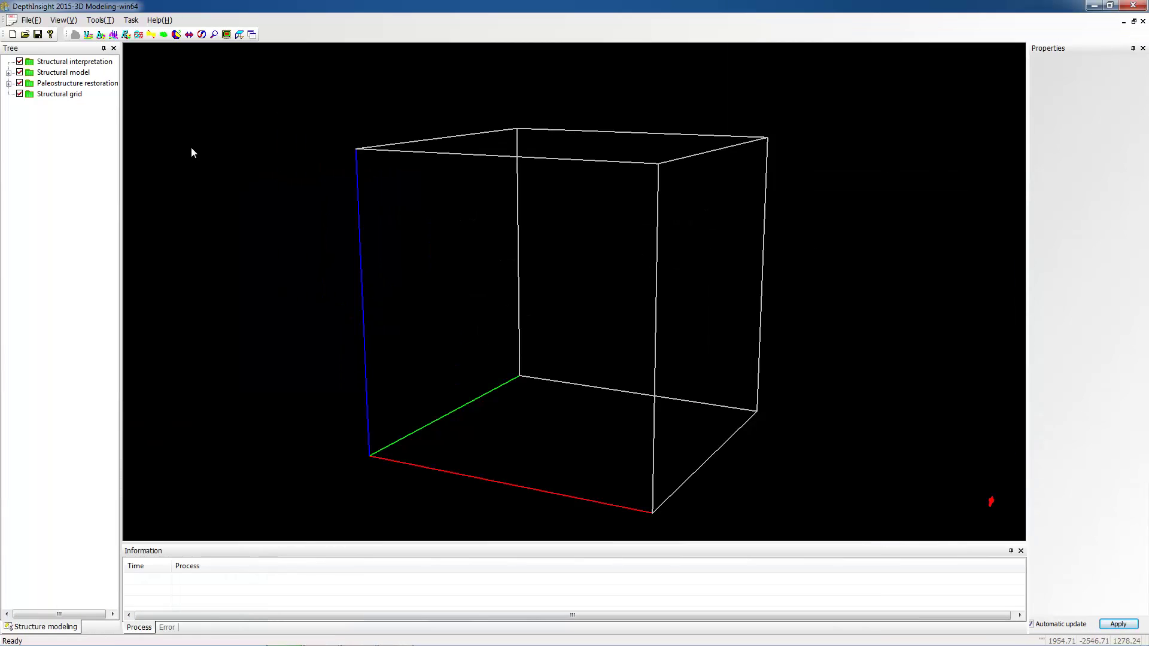
left_click(25, 35)
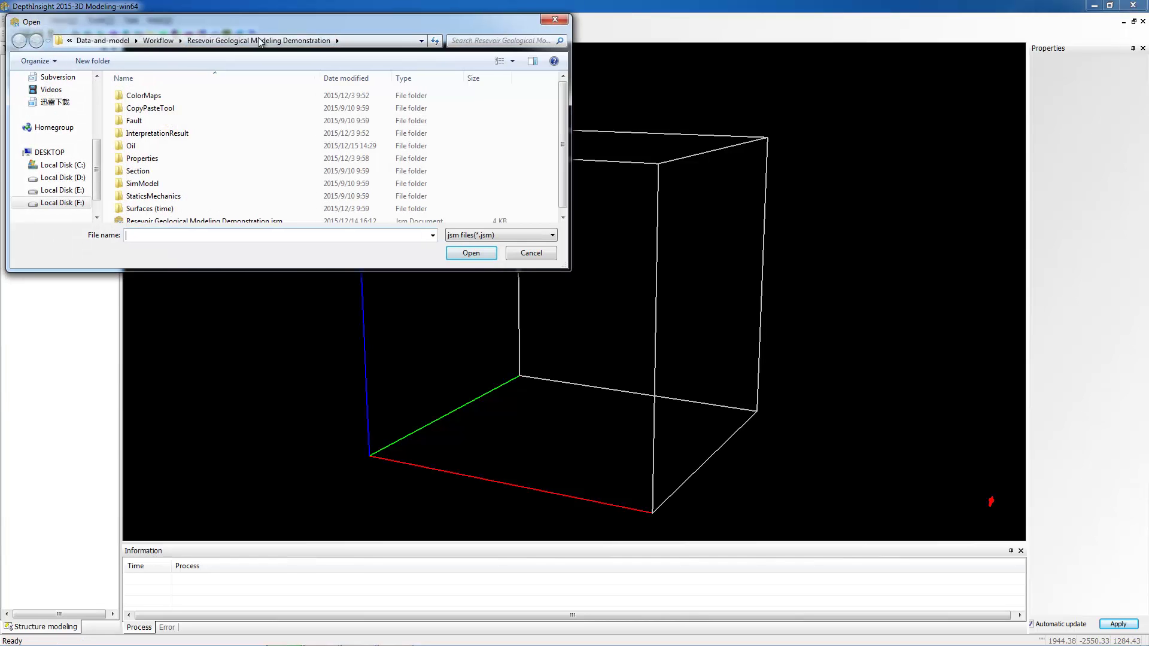
scroll(662, 179, "down", 1)
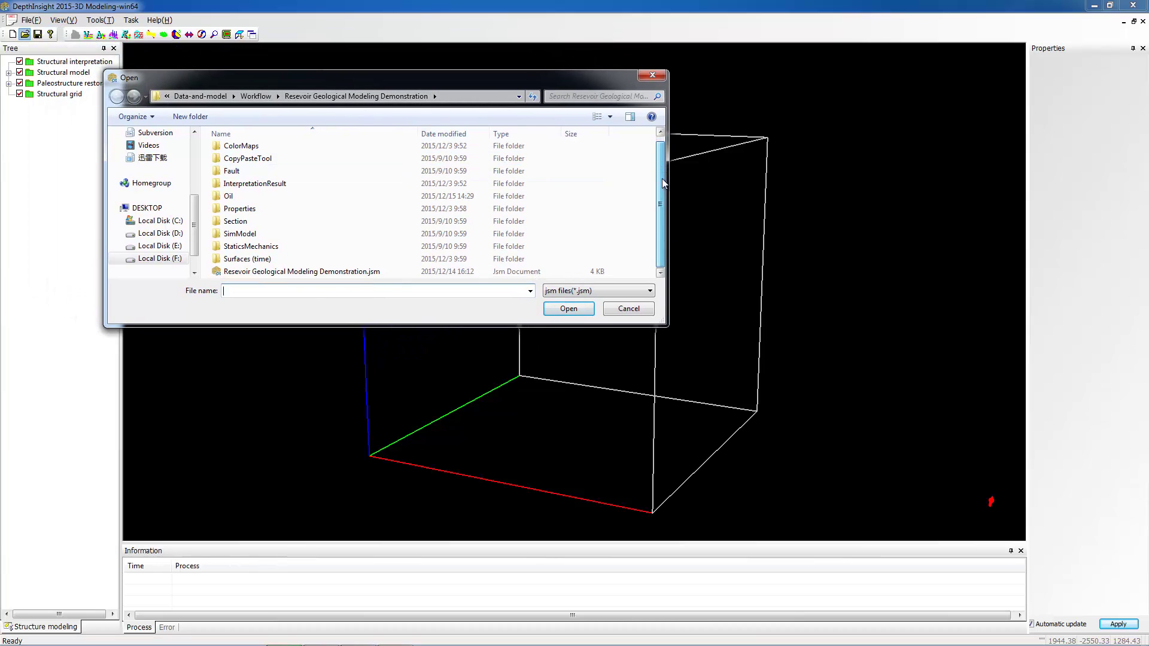
left_click(357, 272)
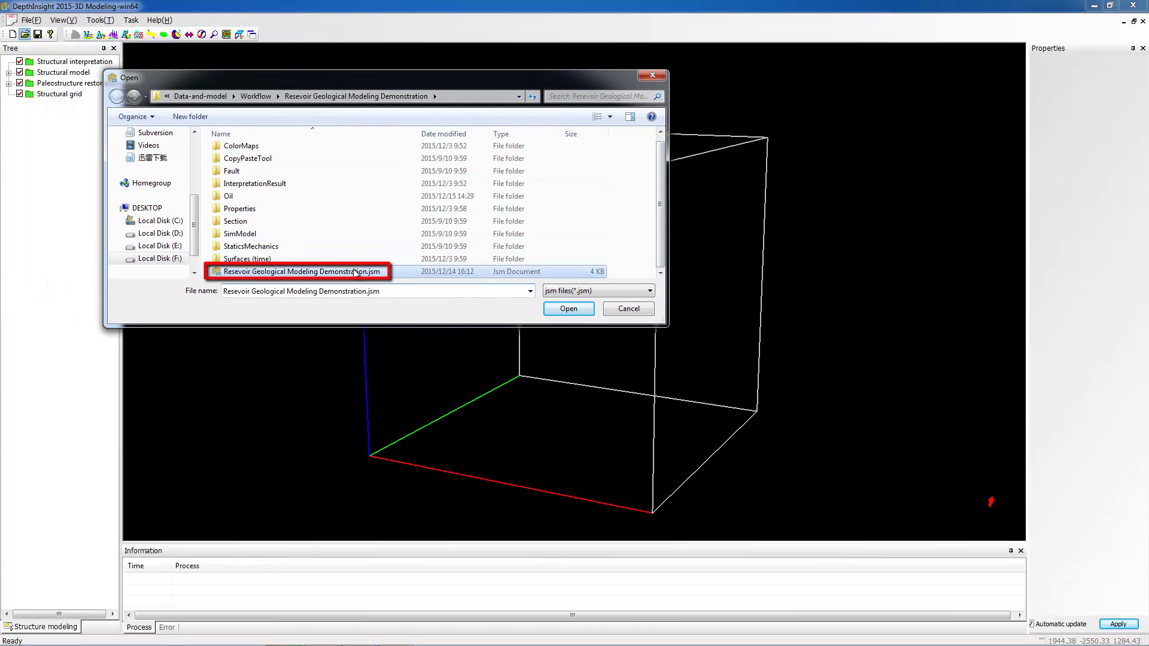
left_click(570, 308)
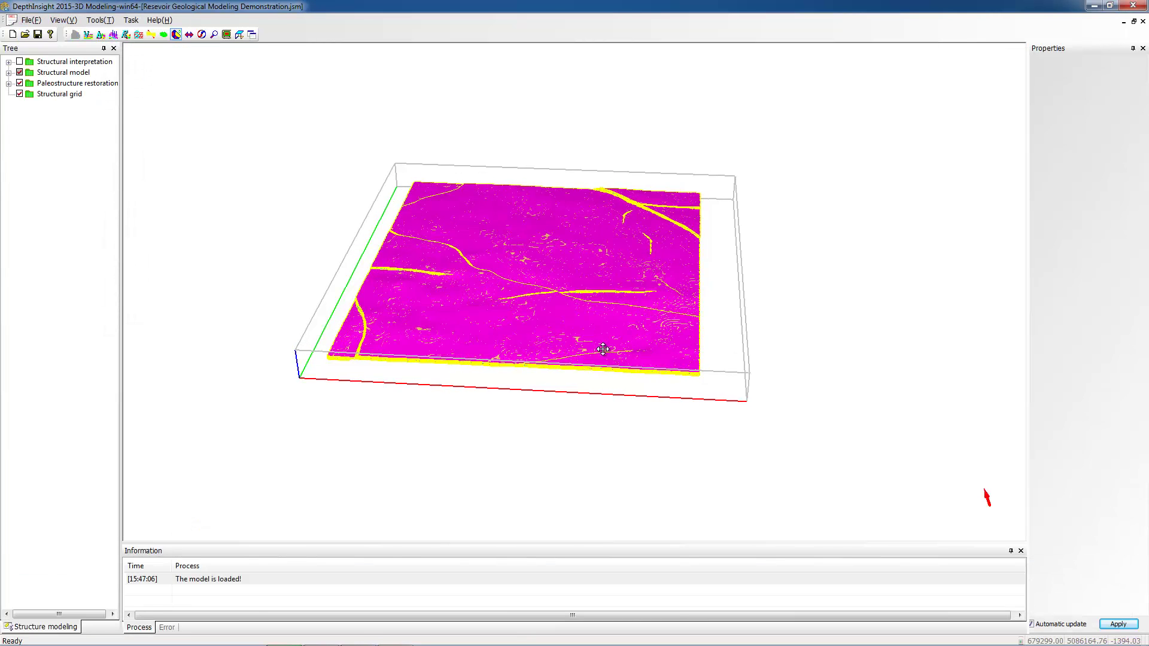
left_click_drag(603, 349, 609, 356)
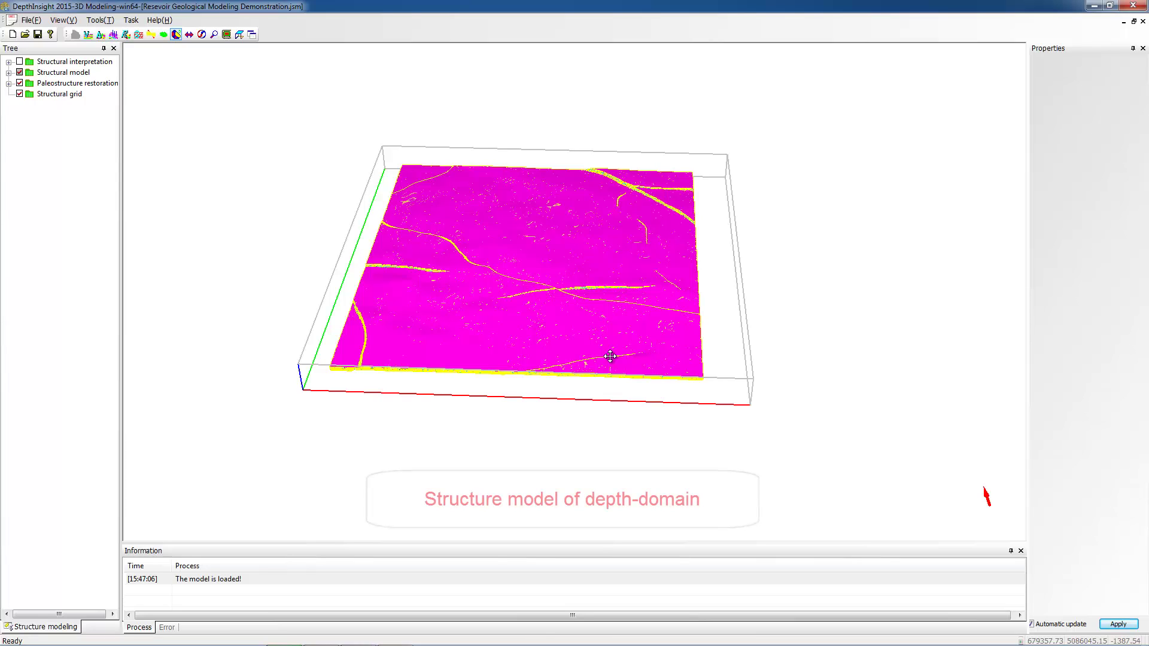
Step: Hide the structural model's horizons, open well management, and display the wells in the 3D view
left_click(8, 72)
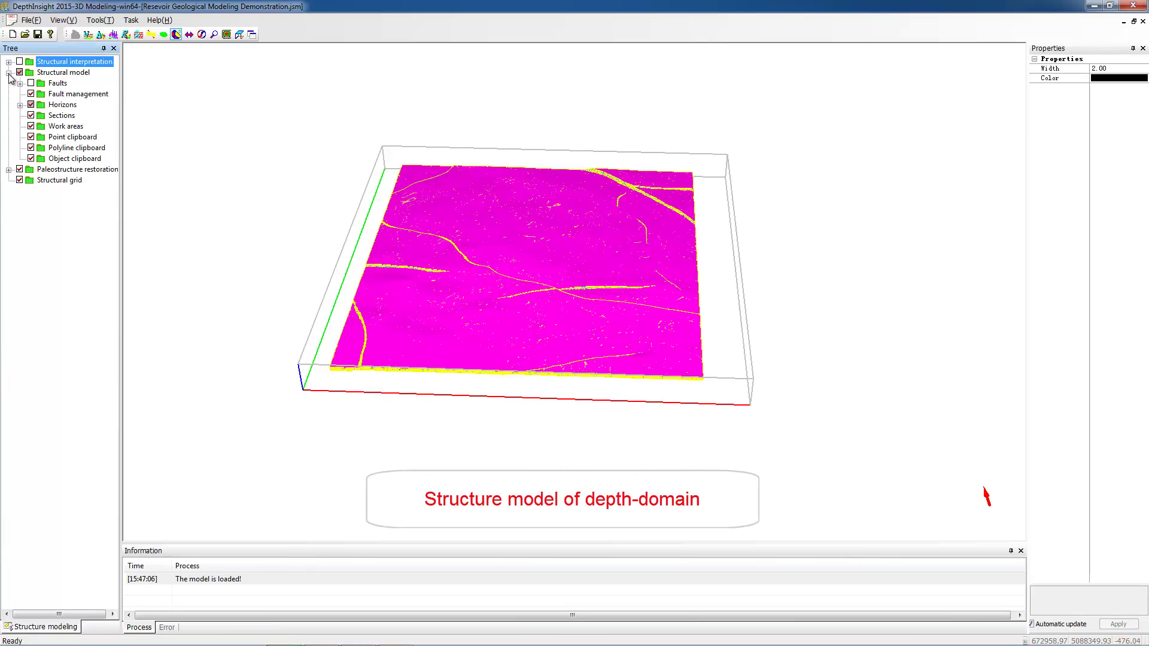
left_click(31, 105)
left_click(113, 36)
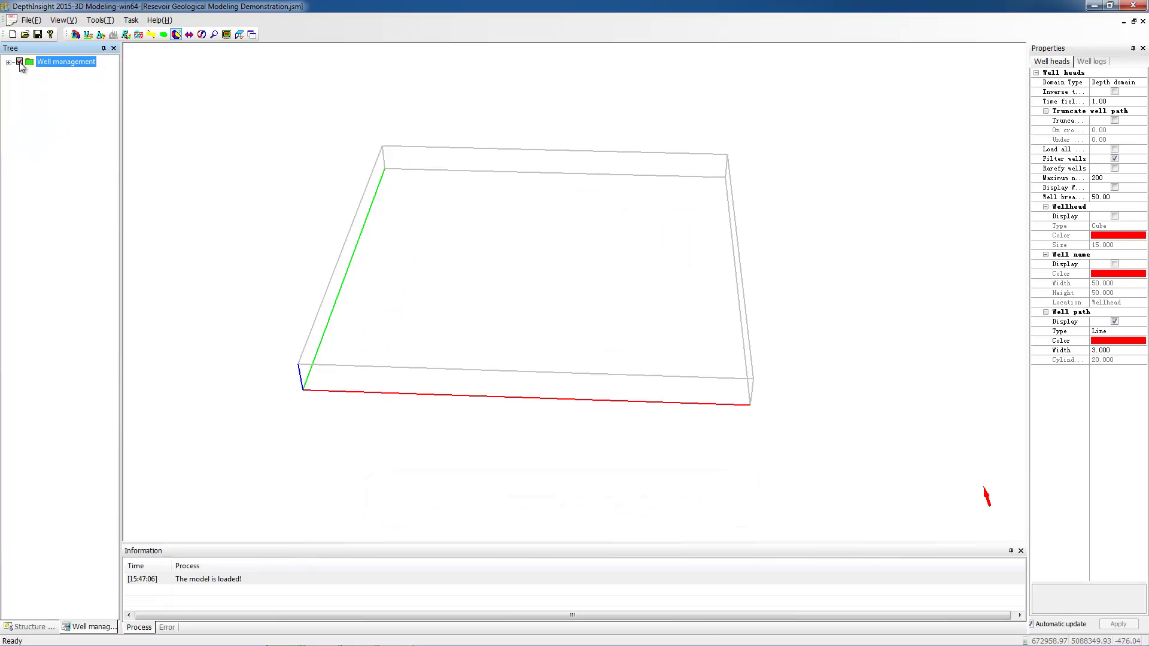
left_click_drag(544, 272, 572, 293)
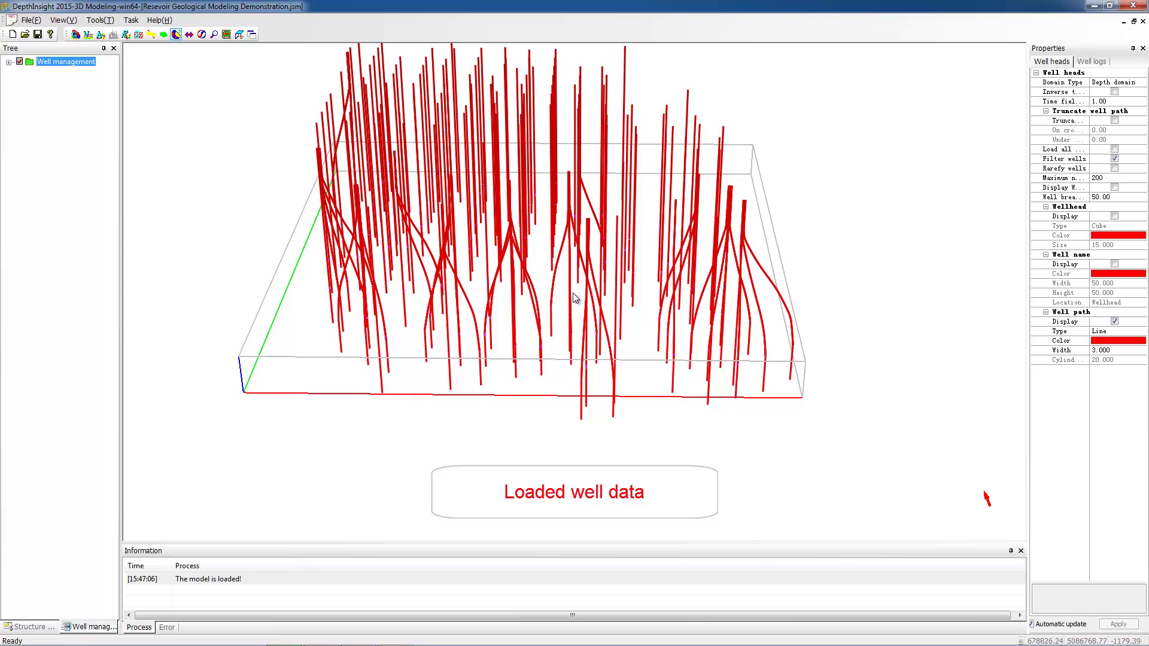
Step: Set the well log curve to load to POR for the displayed wells
left_click(1091, 62)
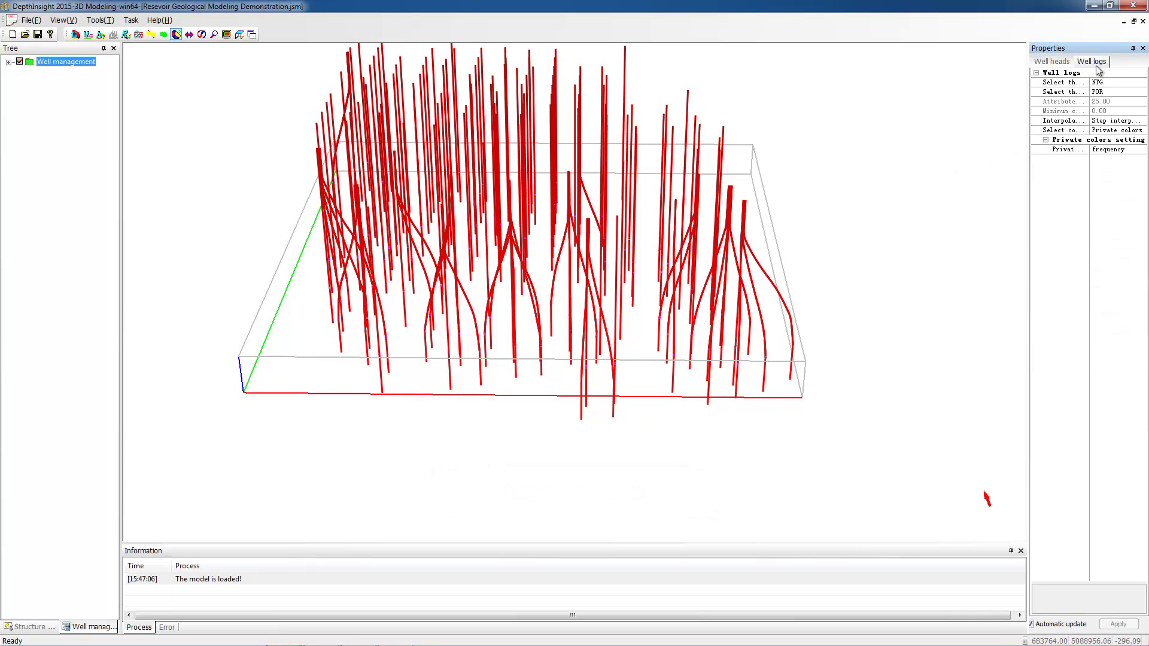
left_click(1129, 82)
left_click(1143, 82)
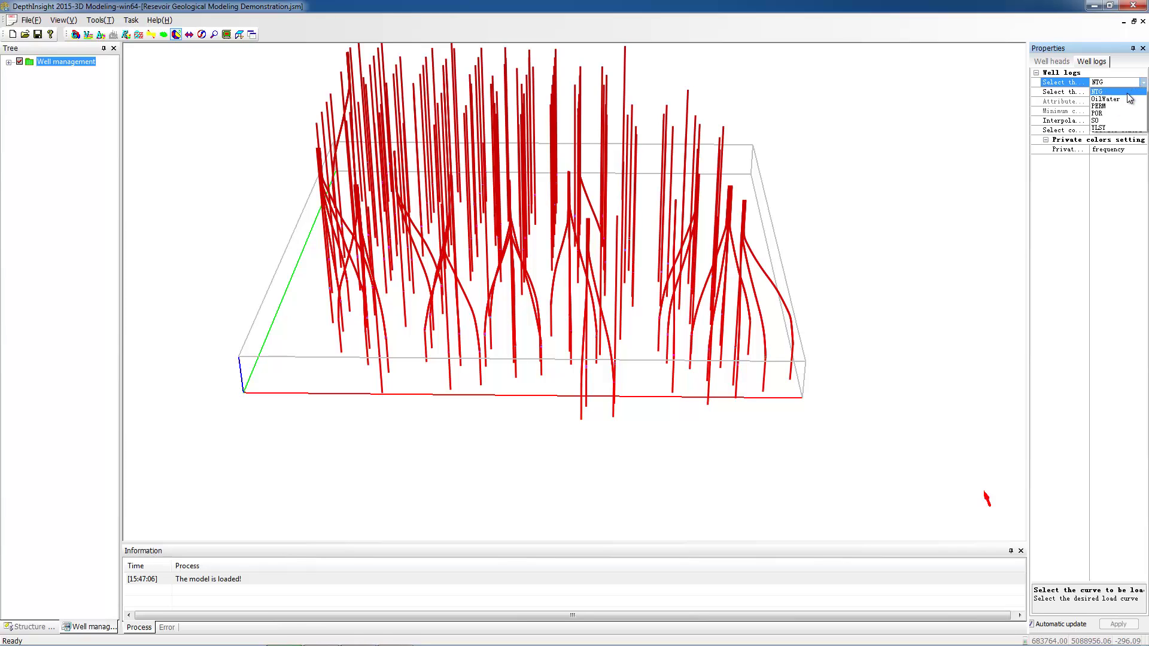
left_click(1121, 114)
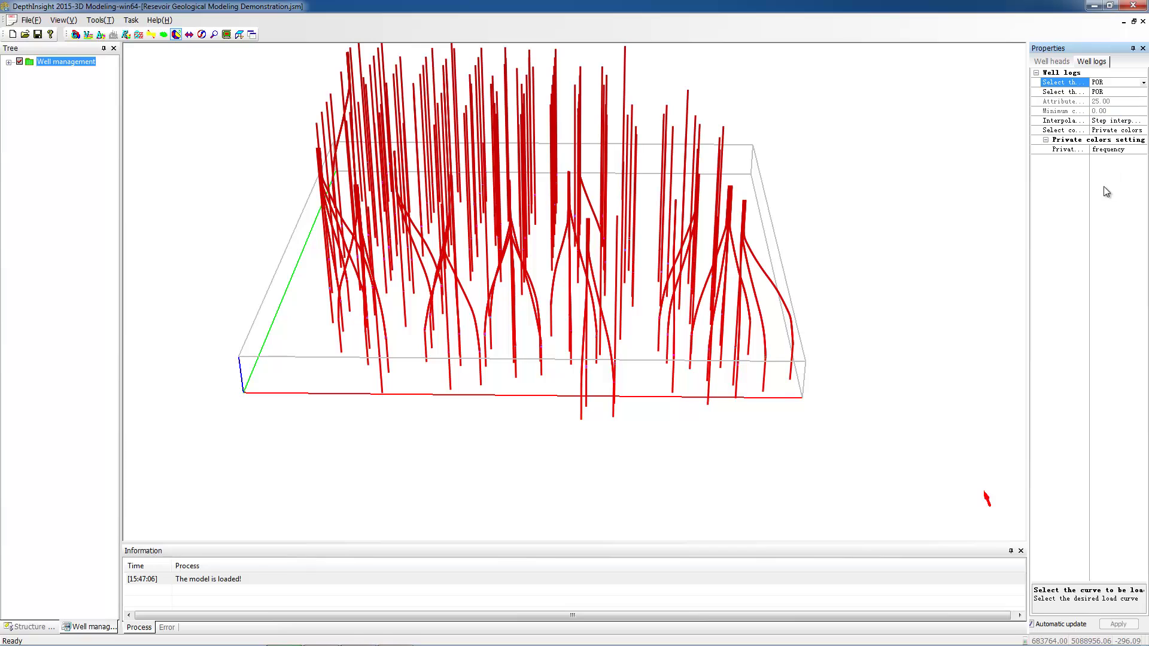
Step: Turn off the well path display and inspect the well log data along the wells up close
left_click(1059, 62)
left_click(1114, 321)
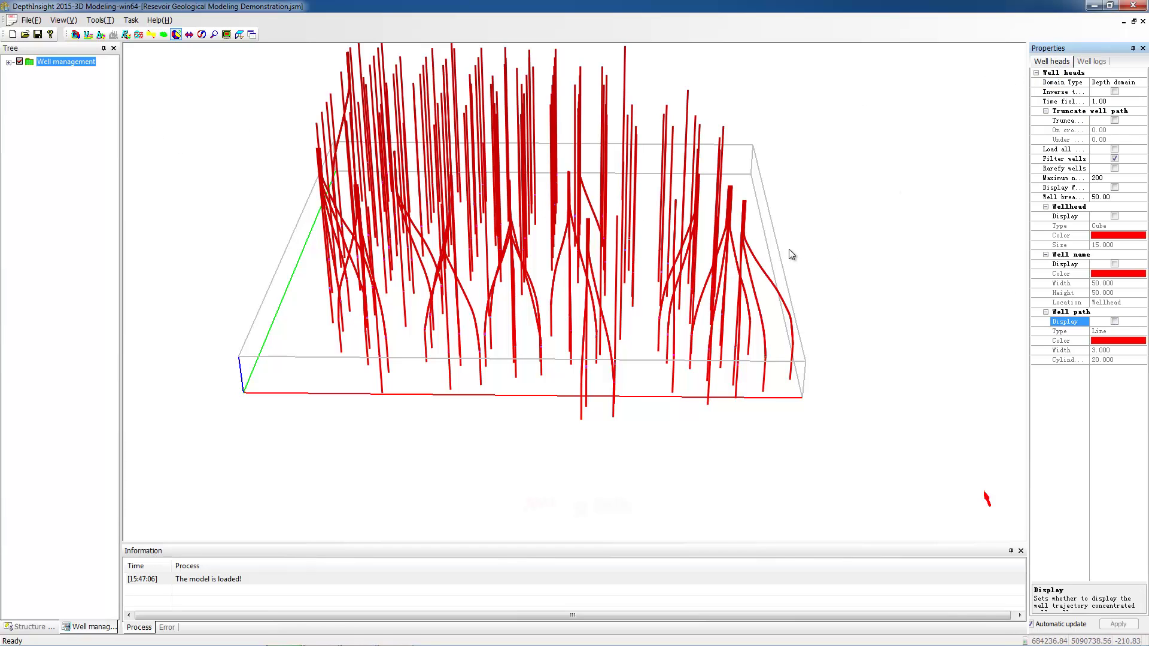
scroll(733, 289, "up", 5)
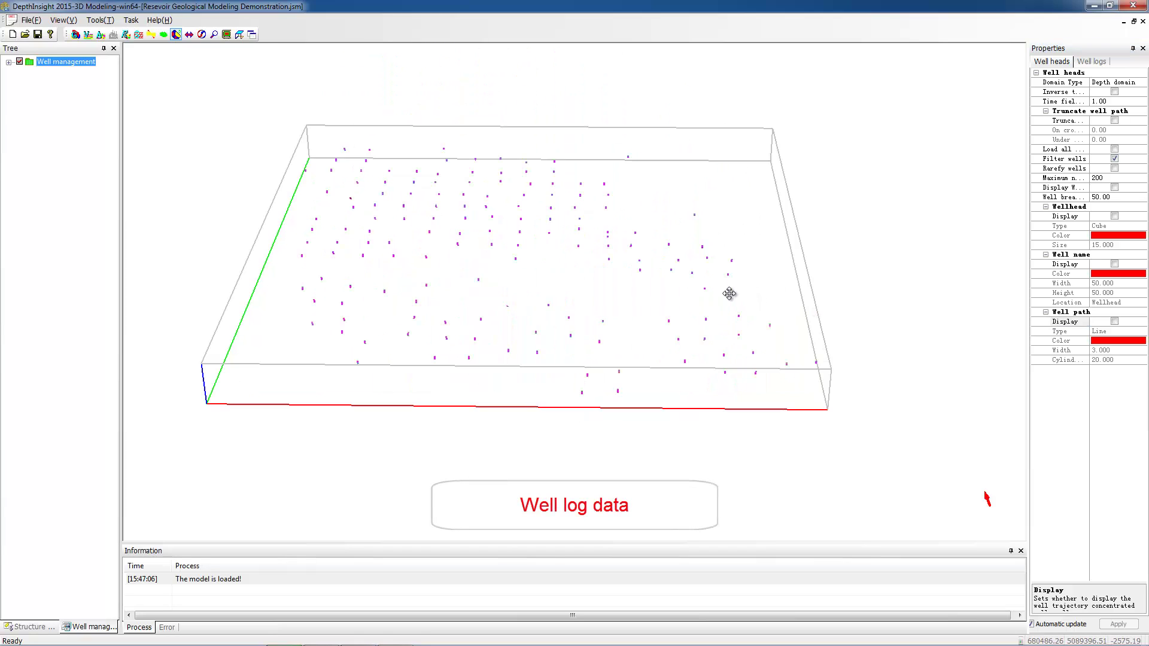
scroll(629, 292, "up", 5)
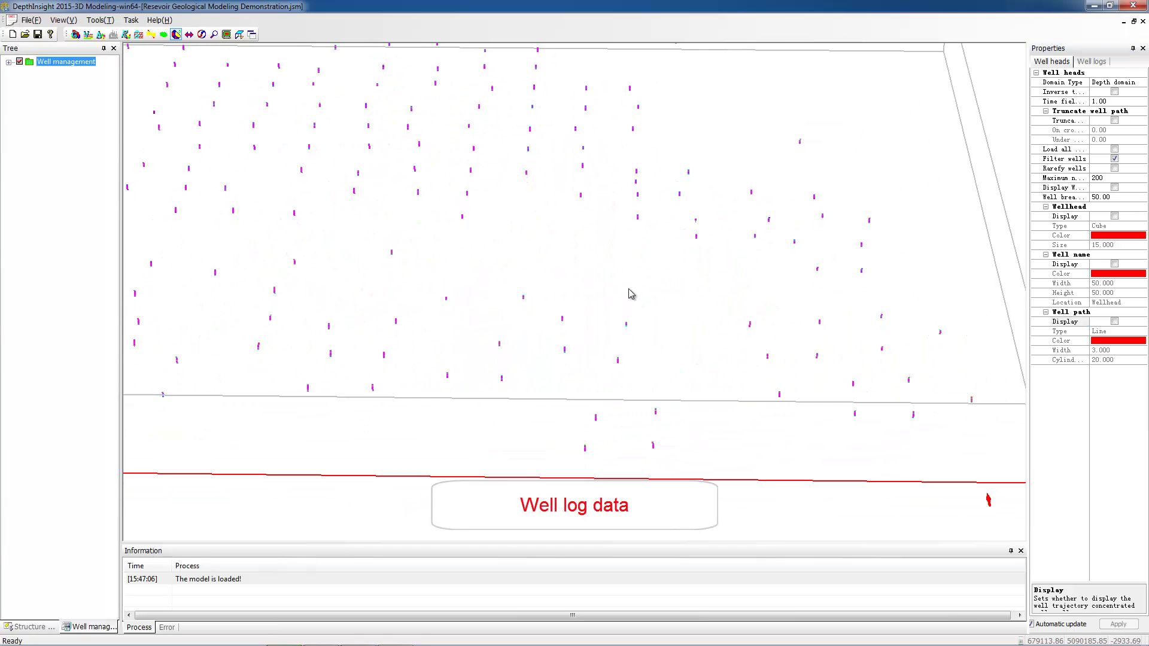
scroll(643, 238, "up", 5)
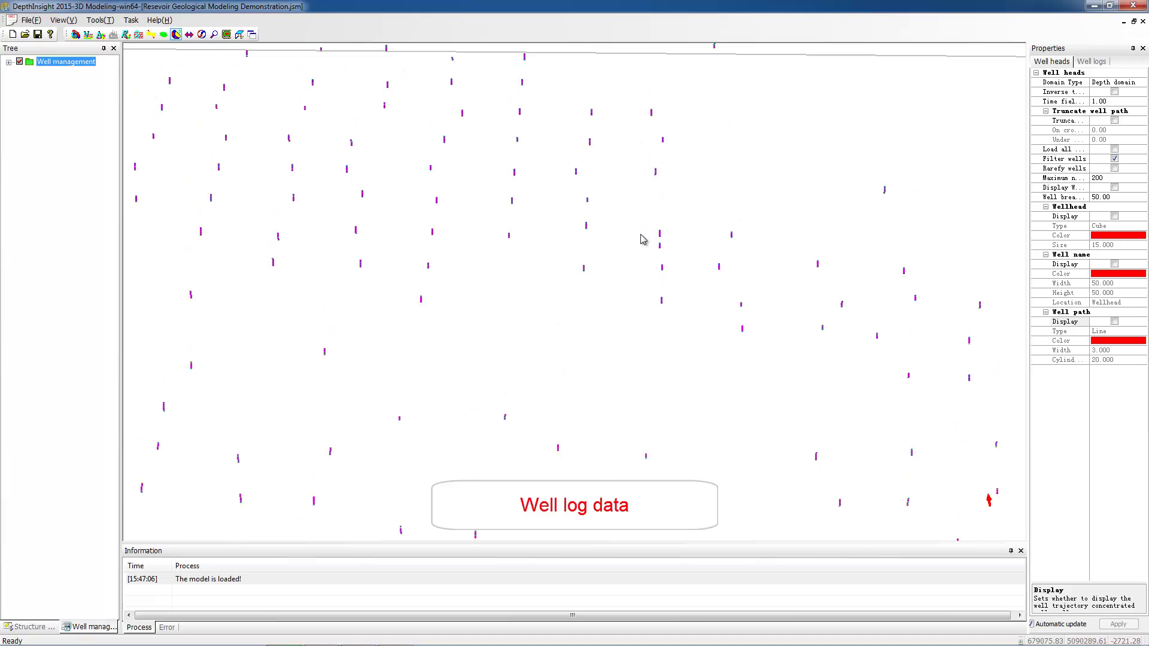
left_click_drag(643, 239, 654, 174)
scroll(662, 193, "down", 10)
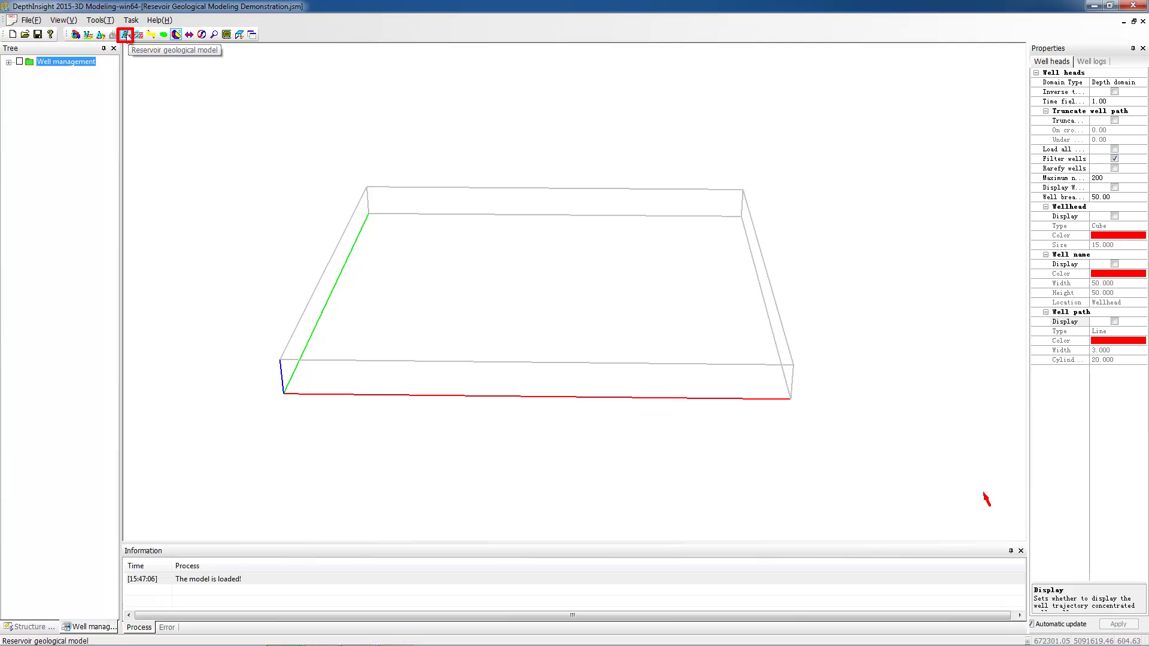
Step: Open the reservoir geological model module and start a new model named Test
left_click(126, 35)
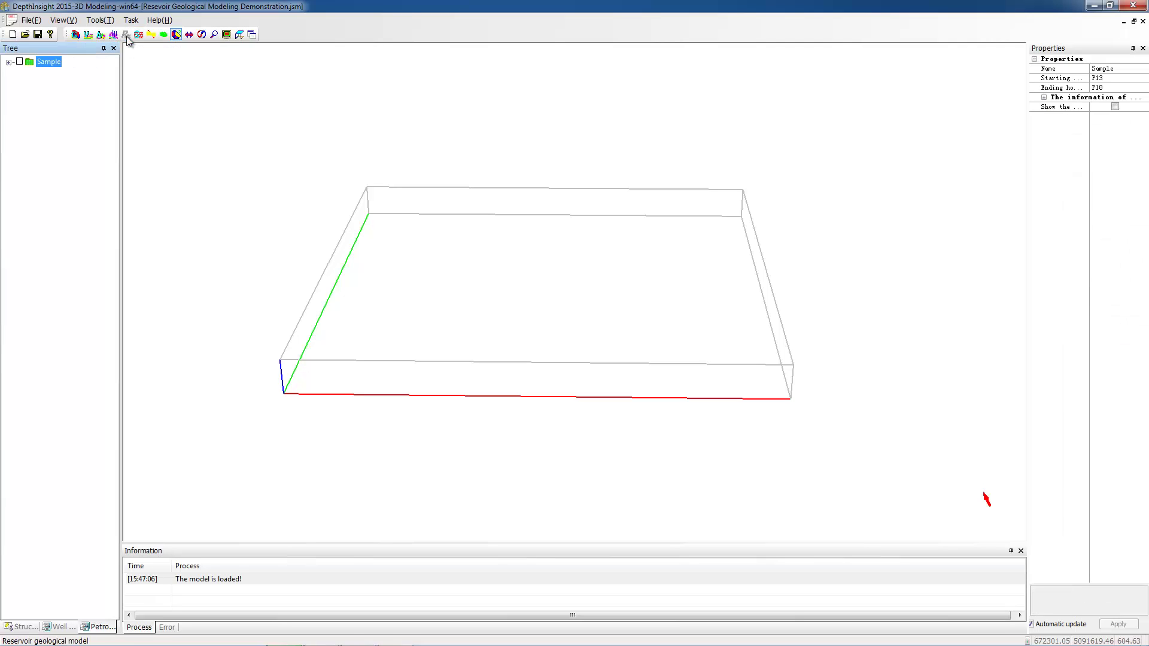
right_click(50, 192)
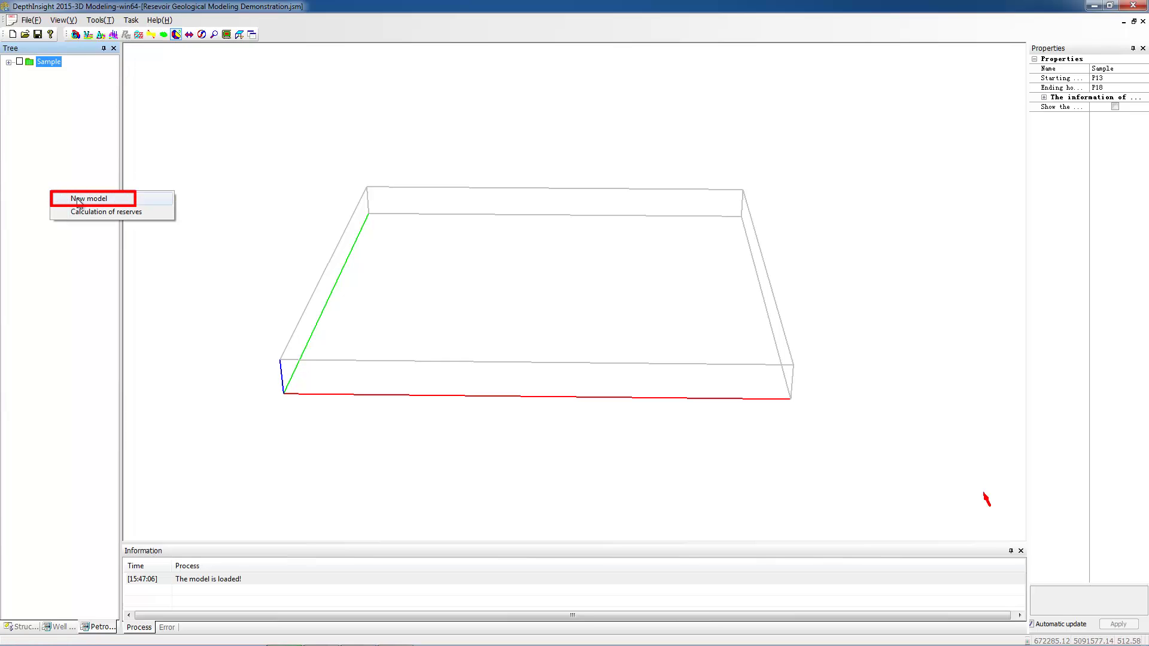
left_click(78, 200)
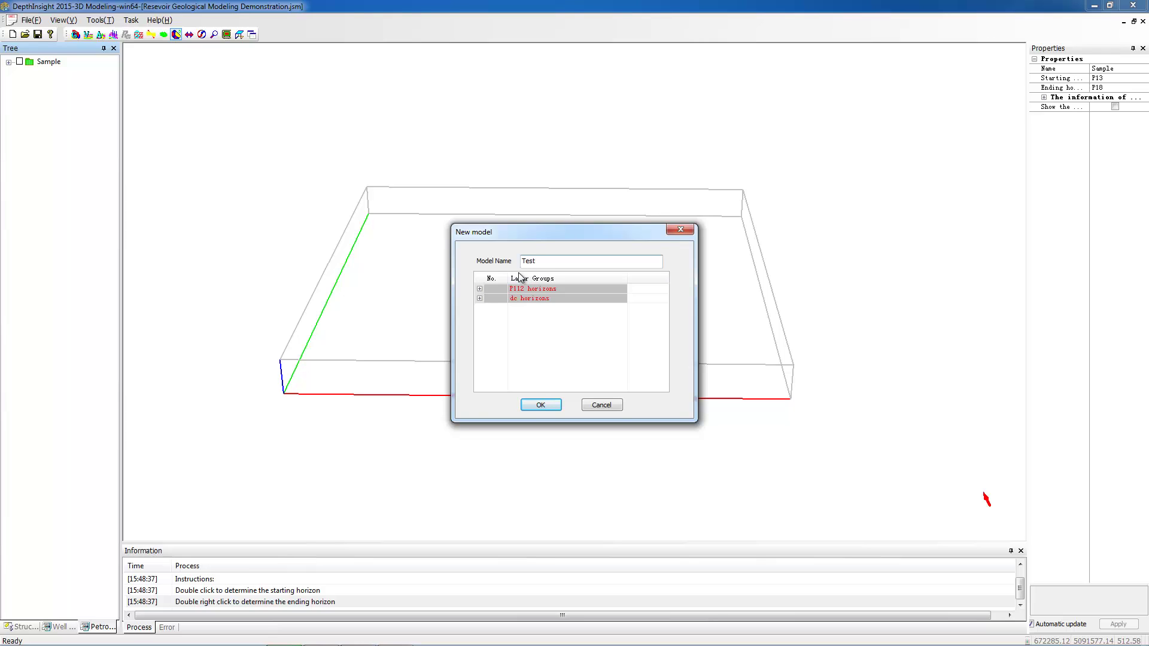
Step: Set P13 as the starting horizon and P18 as the ending horizon from the P112 horizons, and create the model
left_click(480, 288)
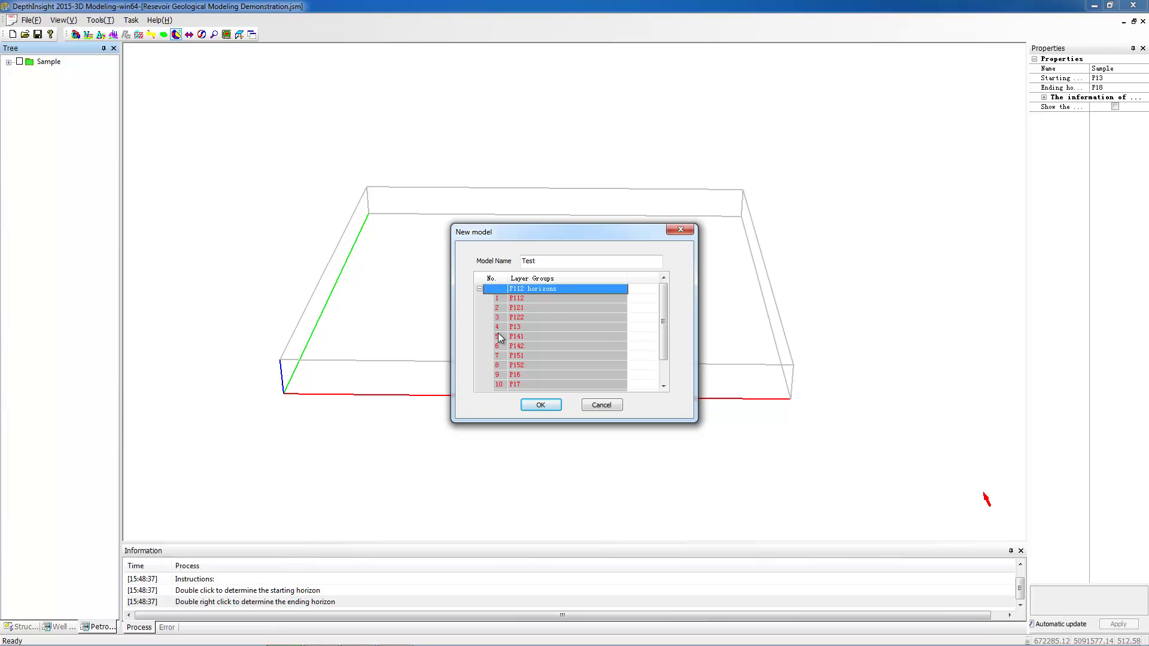
left_click_drag(660, 321, 661, 332)
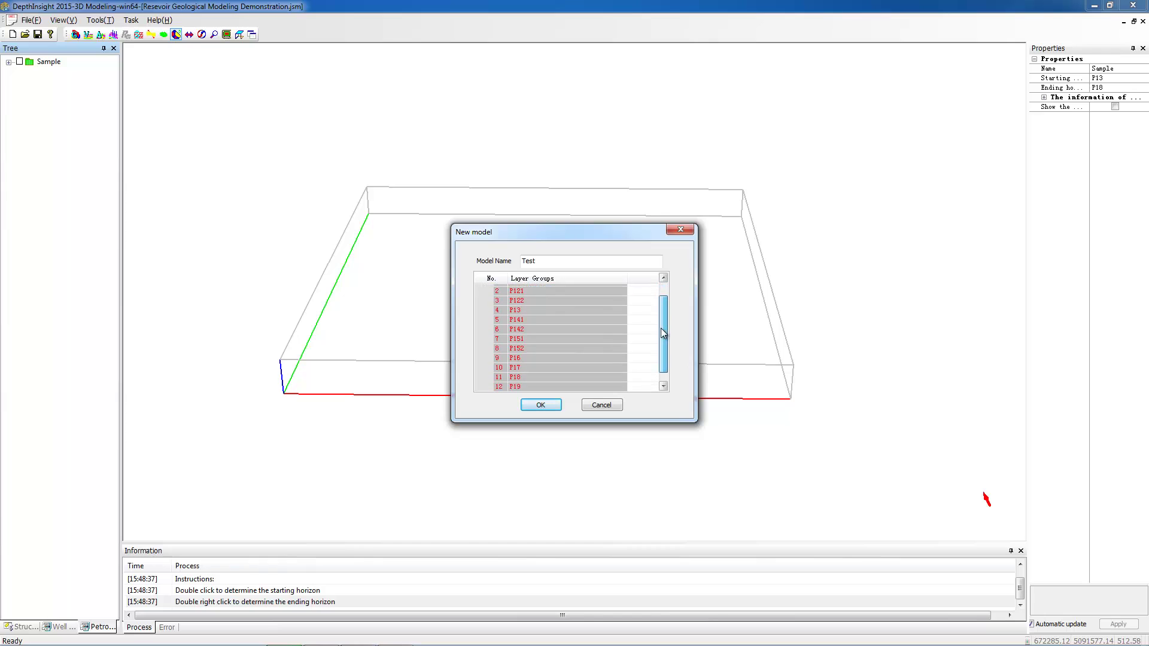
double_click(505, 311)
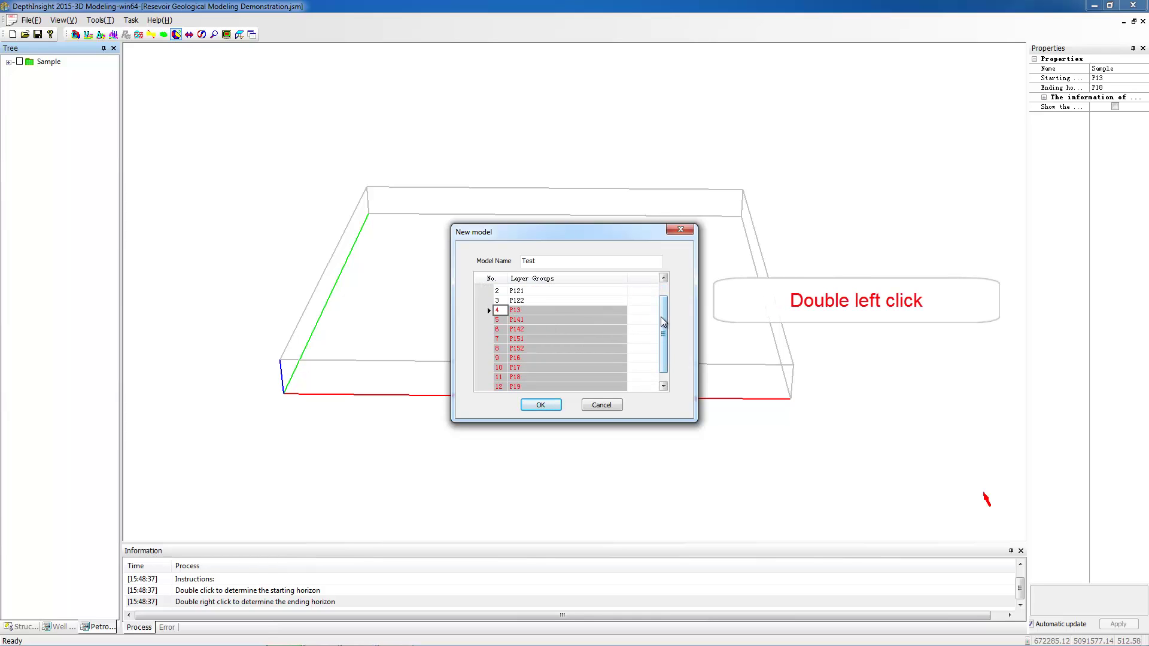
left_click_drag(662, 330, 663, 340)
right_click(500, 366)
right_click(500, 366)
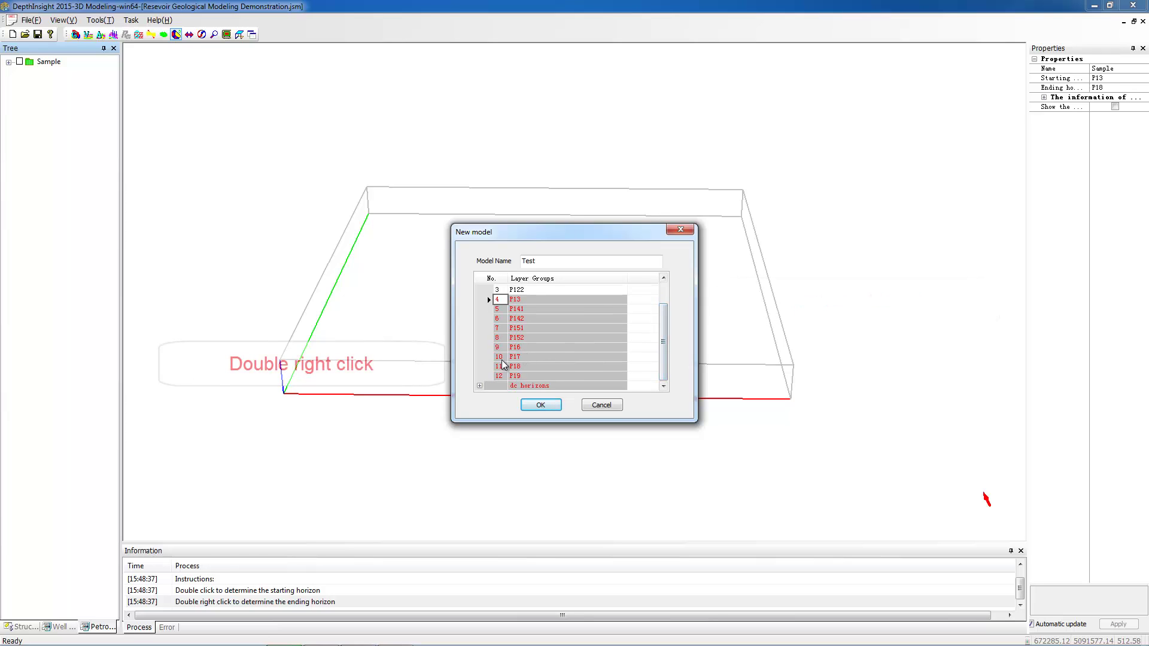
right_click(500, 367)
right_click(500, 367)
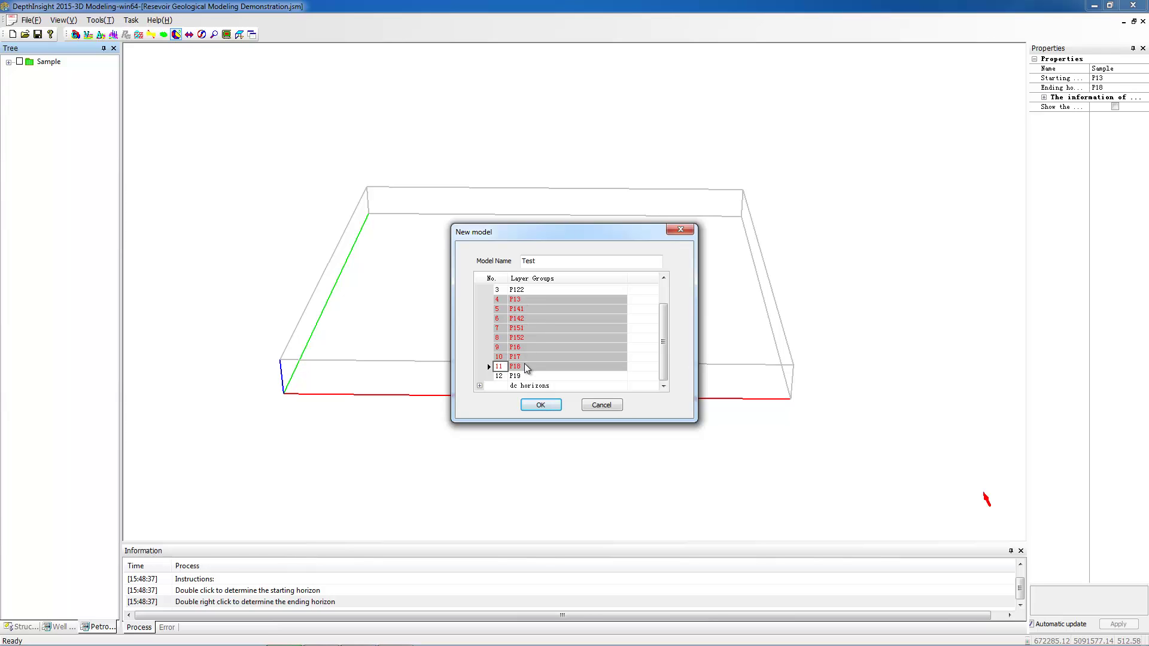
left_click(536, 405)
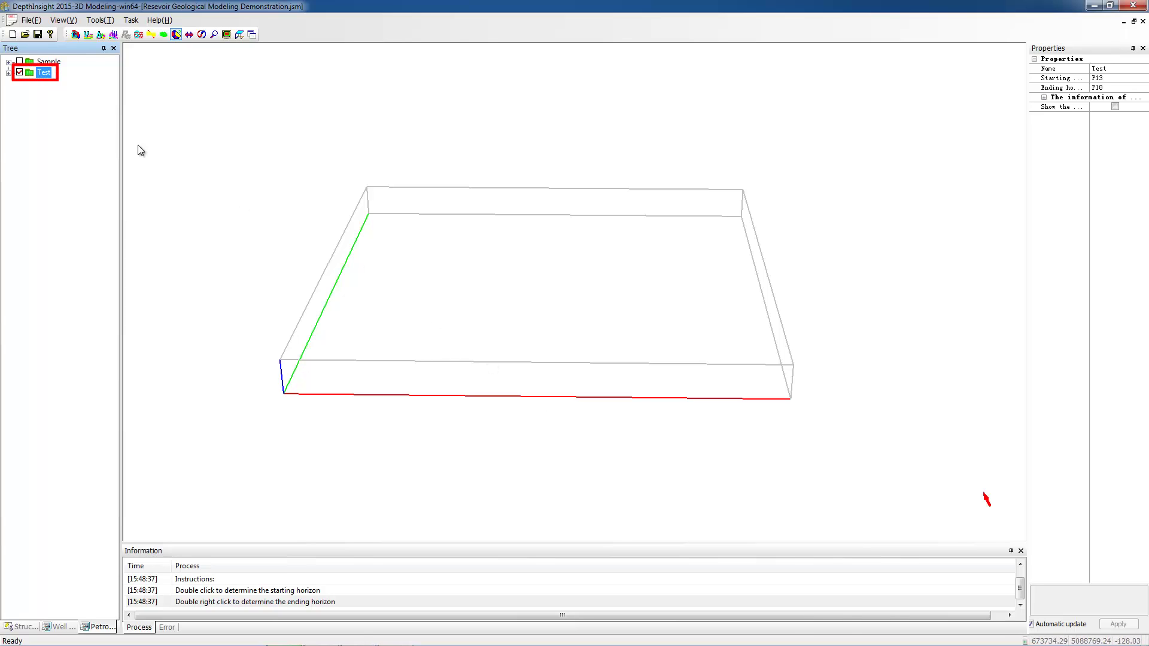
Step: Draw a rectangular boundary for the Test model just inside the work area outline, and check it by showing and hiding the boundary
right_click(45, 76)
mouse_move(163, 88)
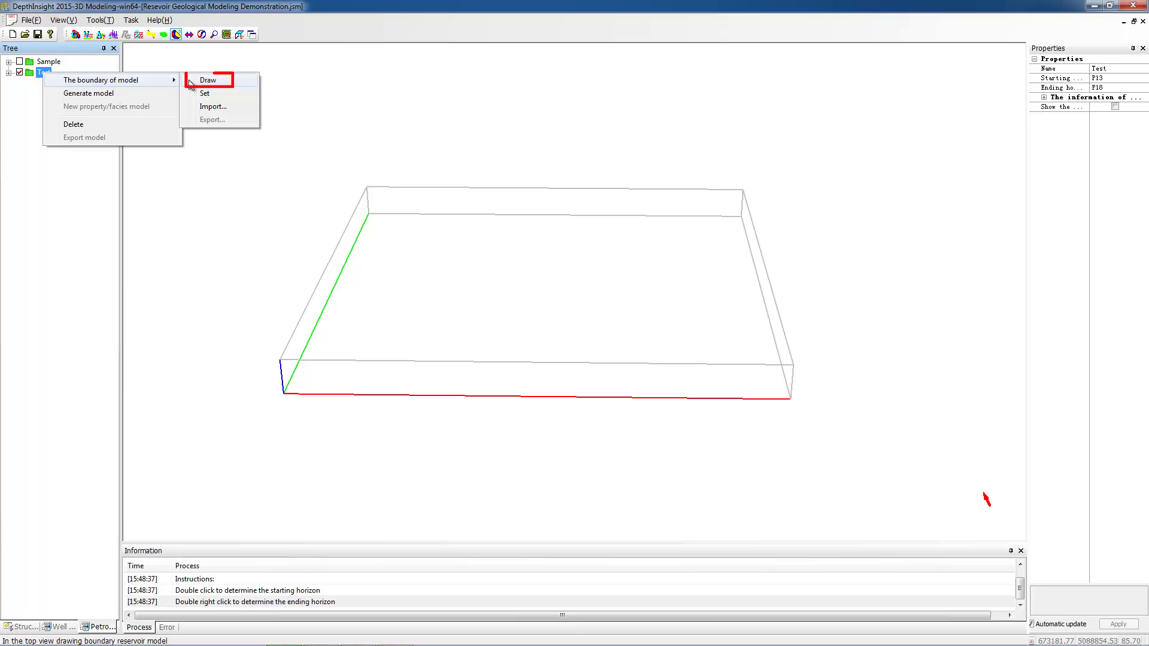
left_click(228, 84)
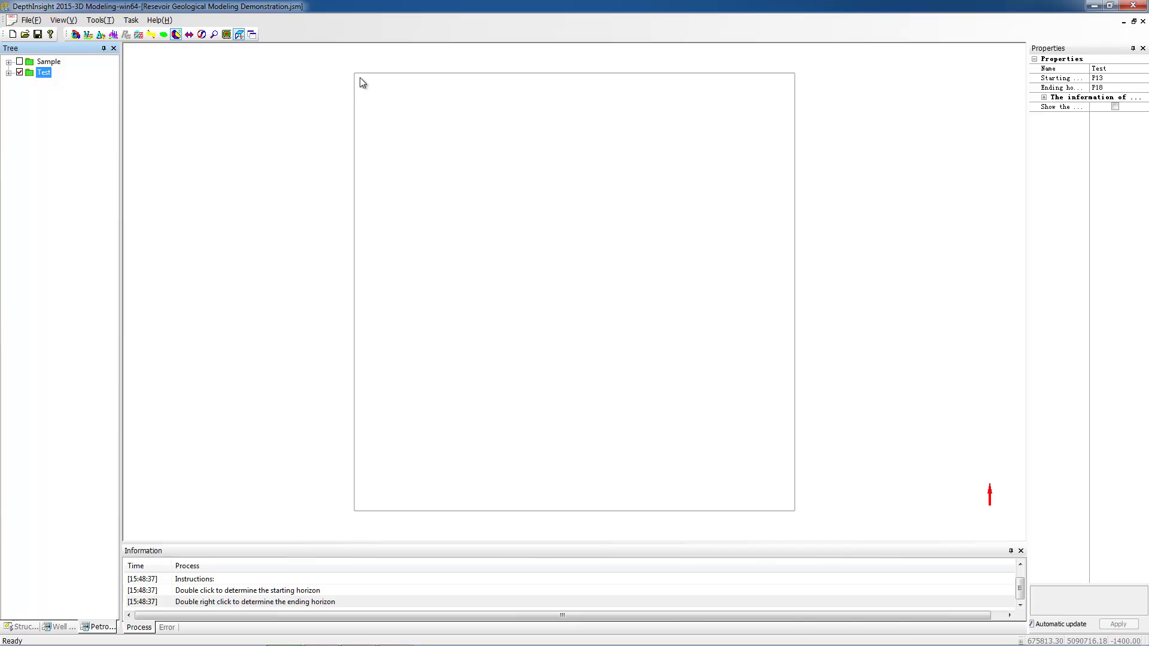
mouse_move(358, 77)
left_mouse_down()
mouse_move(360, 504)
mouse_move(414, 507)
mouse_move(792, 506)
mouse_move(790, 87)
left_mouse_up()
double_click(789, 87)
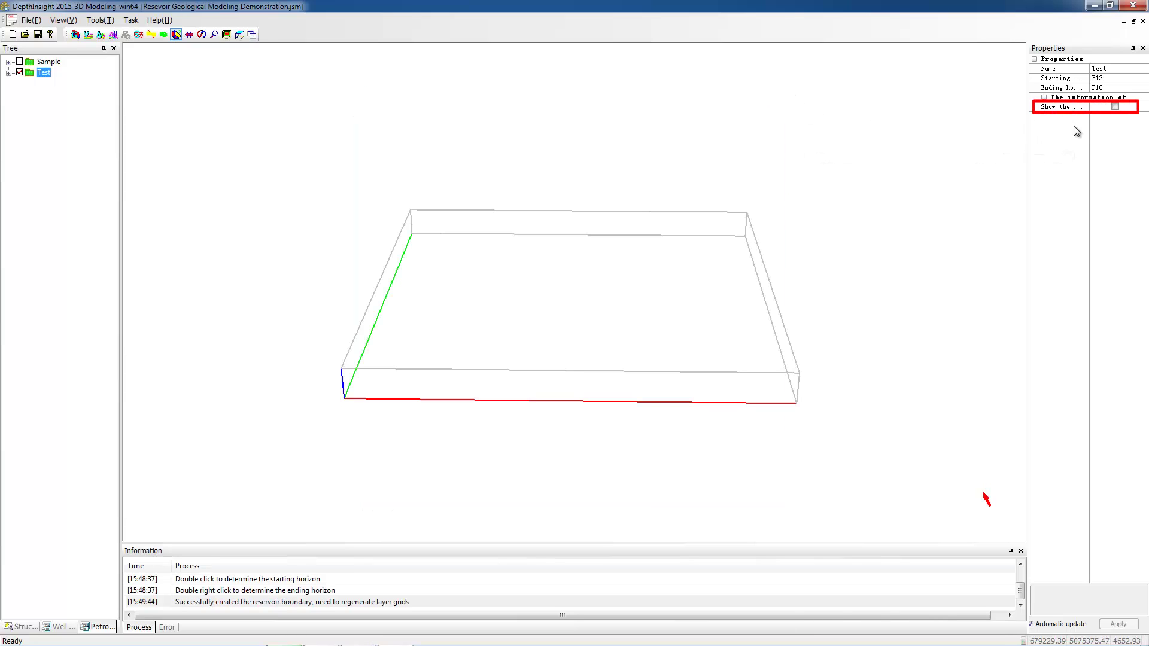
left_click(1114, 107)
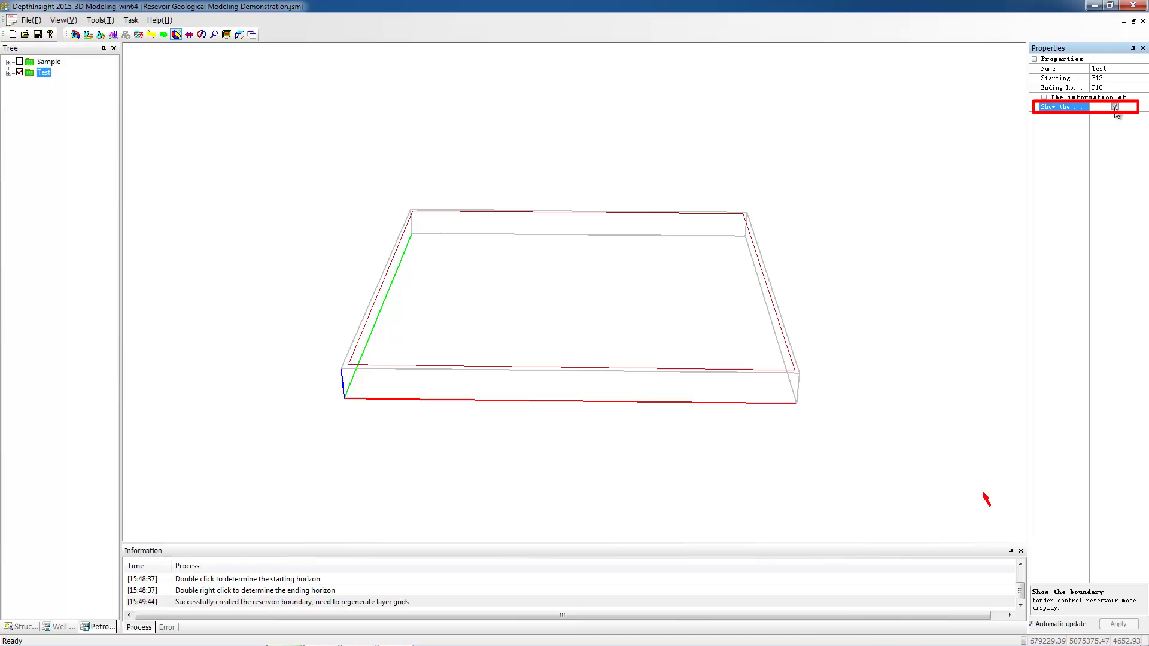
left_click(1115, 107)
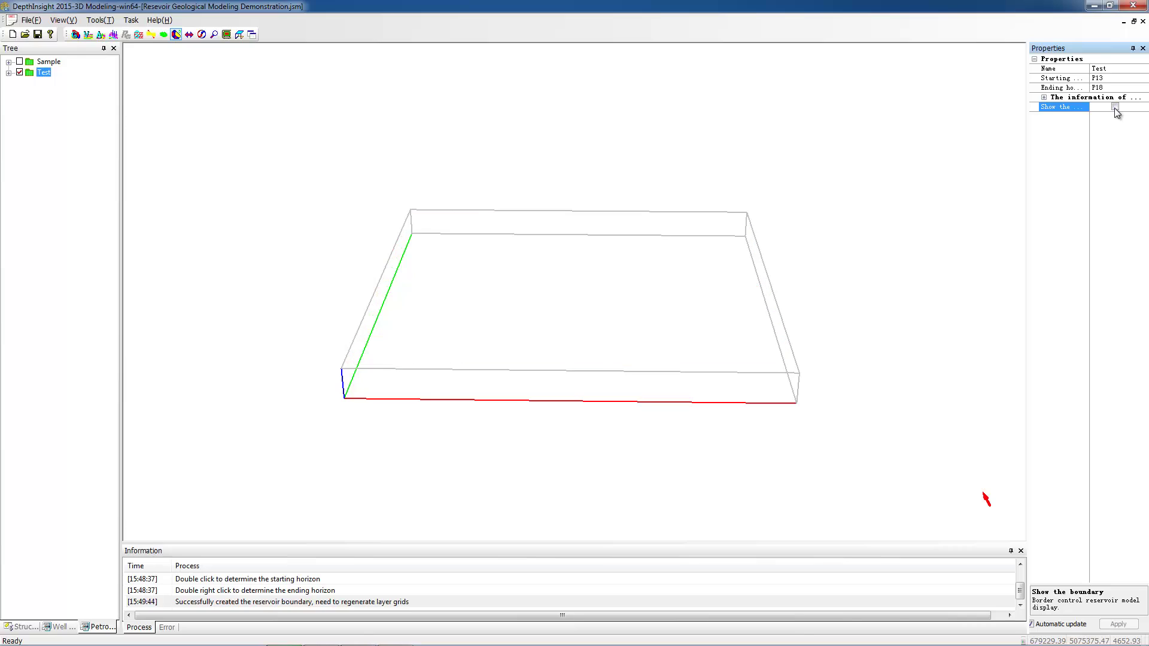
Step: Generate the Test model's grid from the drawn boundary and expand the model to list its contents
right_click(43, 73)
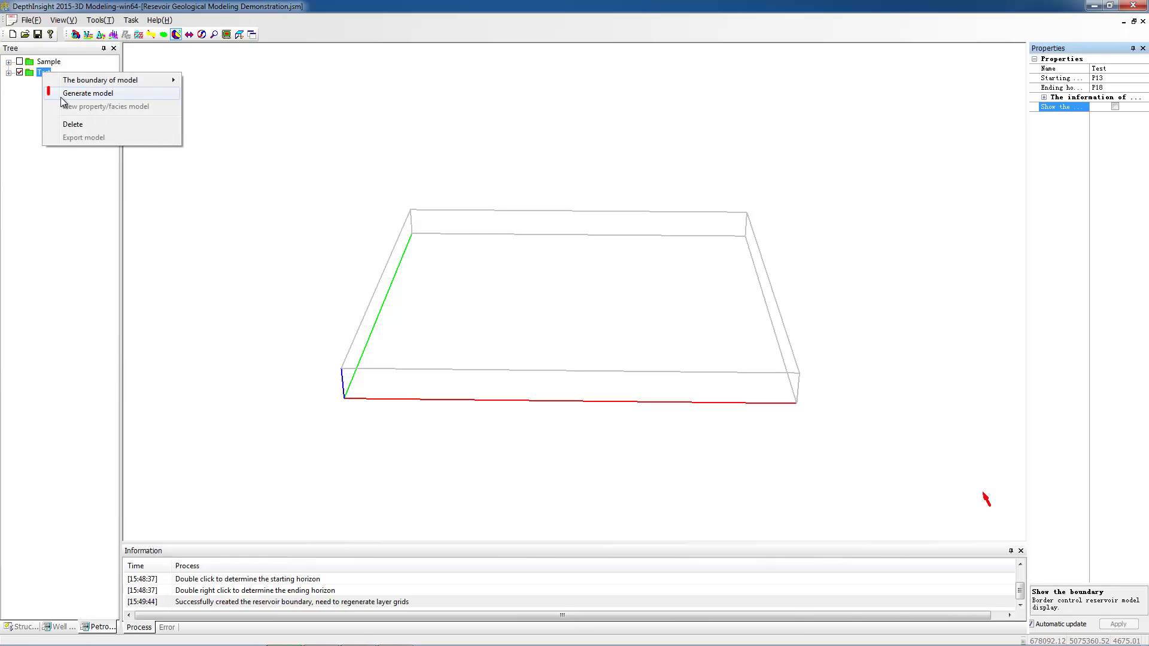
left_click(95, 97)
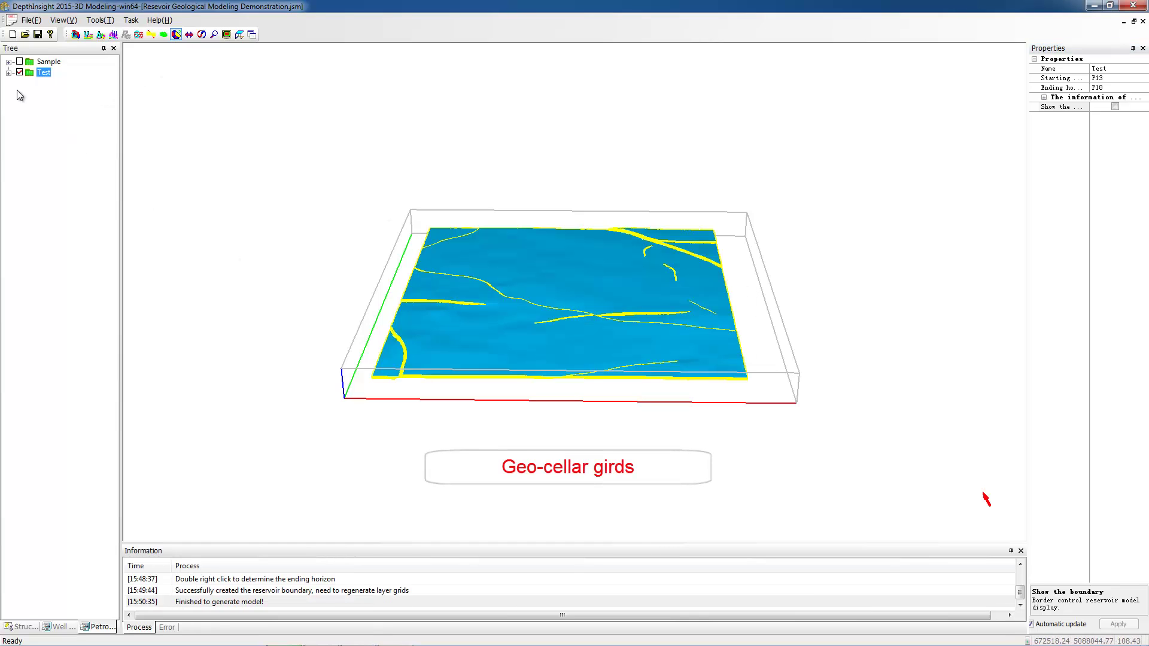
left_click(9, 73)
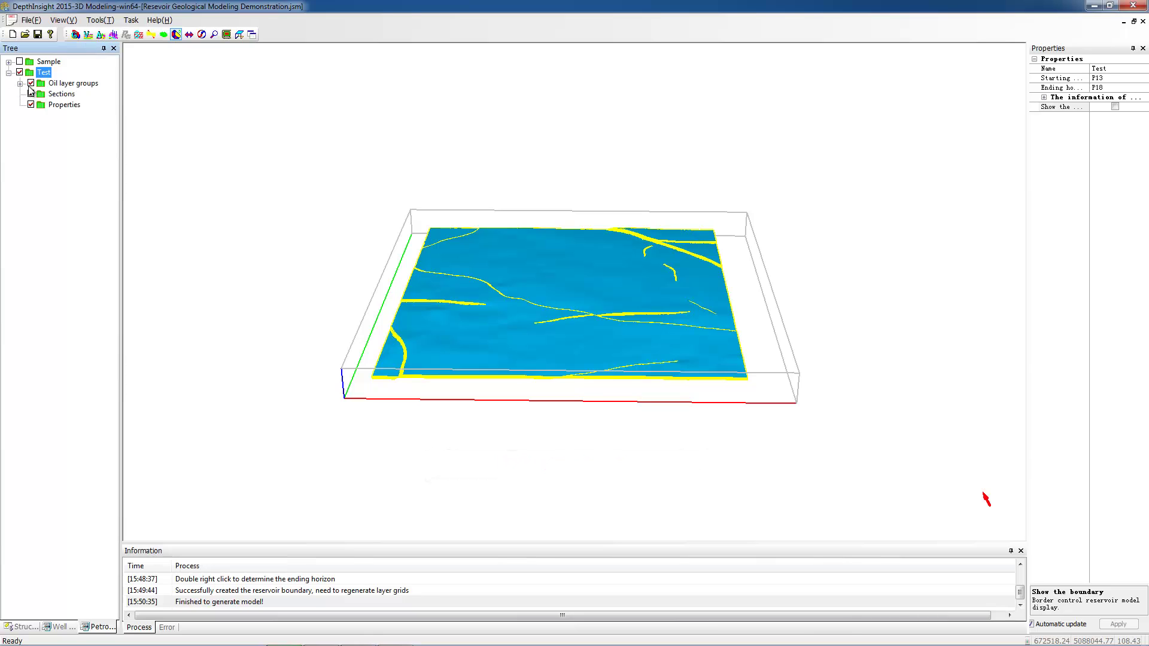
Step: Expand the Test model's oil layer groups down to the individual P112 layers and hide the grids of the layer model
left_click(20, 83)
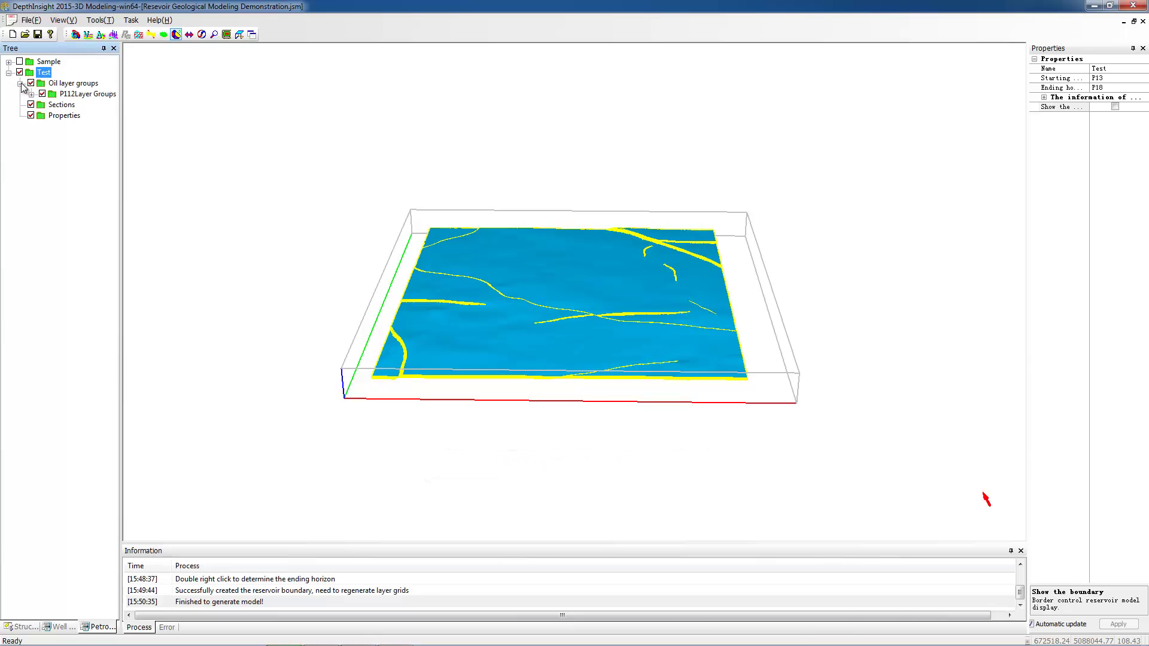
left_click(31, 95)
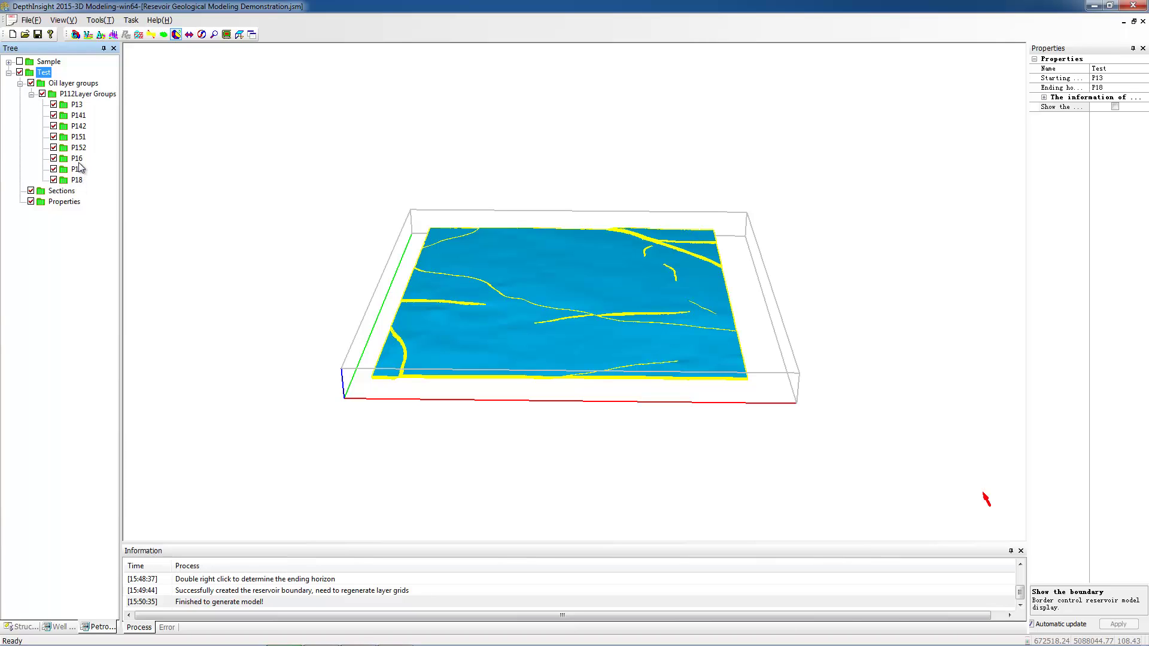
left_click(73, 83)
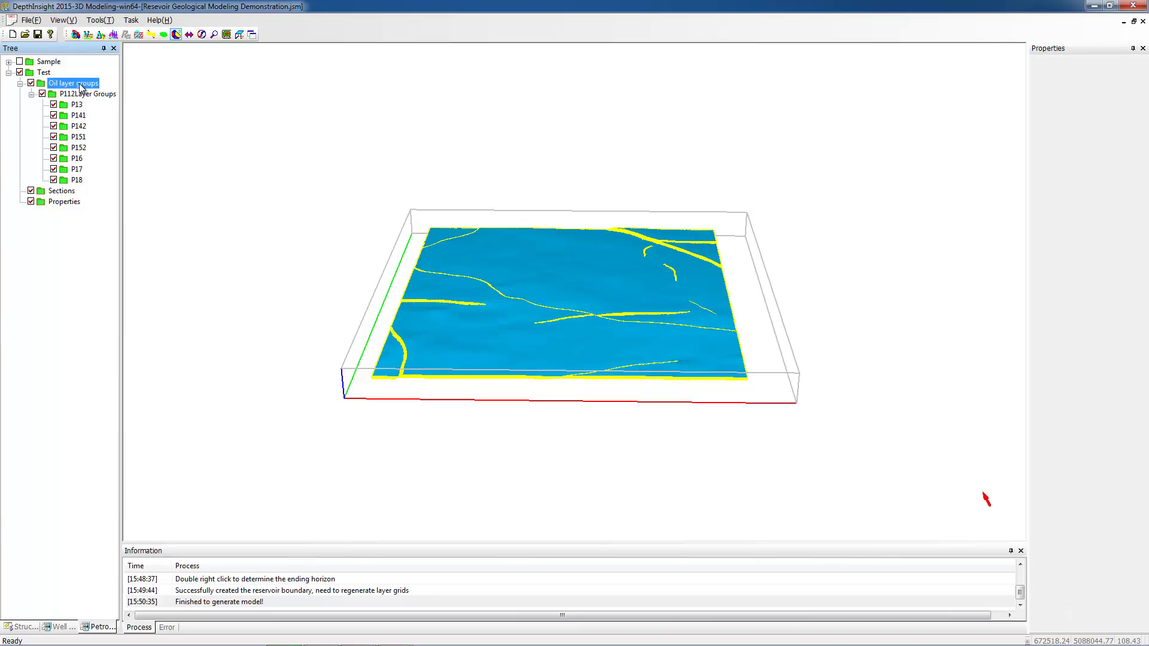
right_click(80, 85)
mouse_move(142, 185)
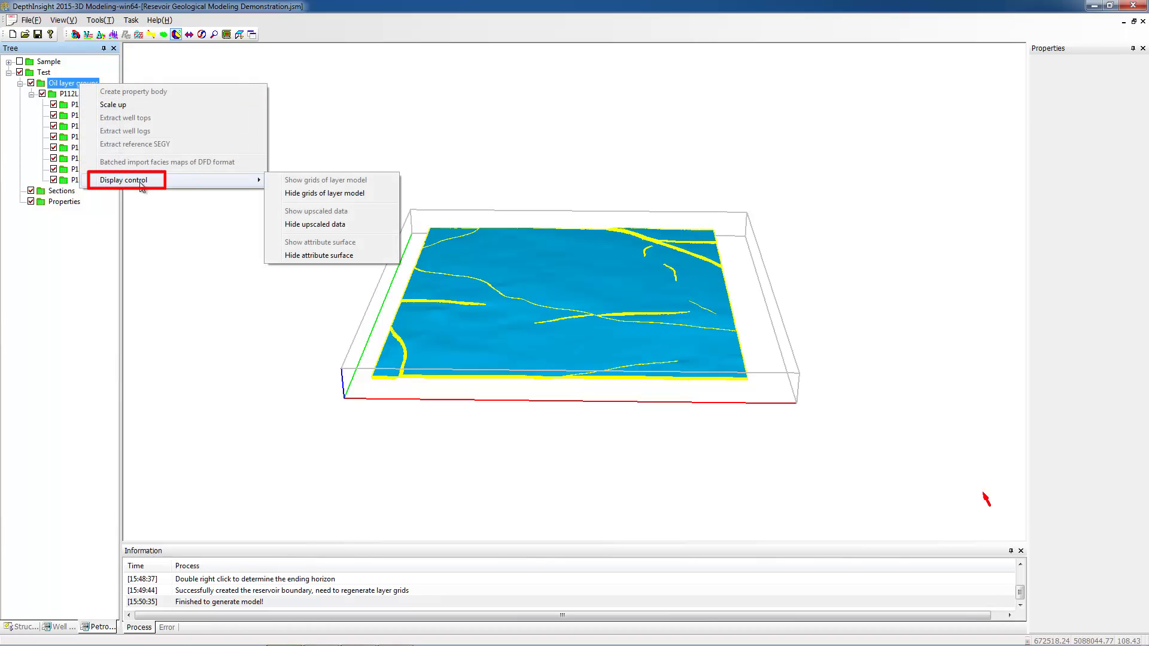
left_click(312, 193)
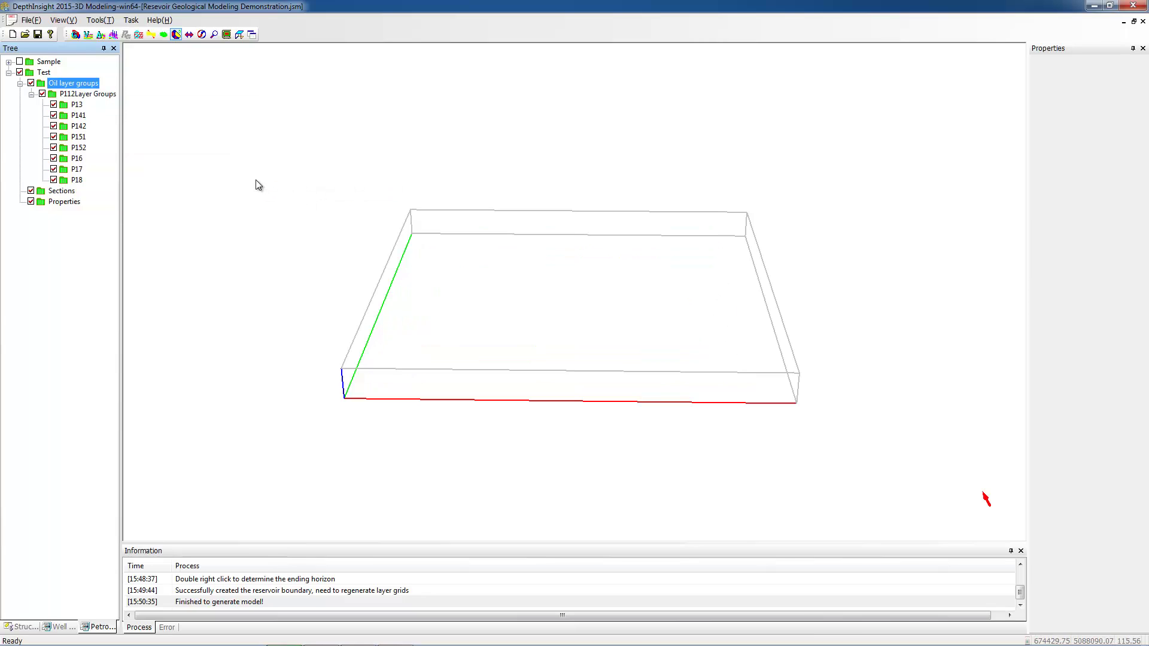
Step: Start a new facies-type model named Facies under the Test model and create new facies info for it
left_click(45, 73)
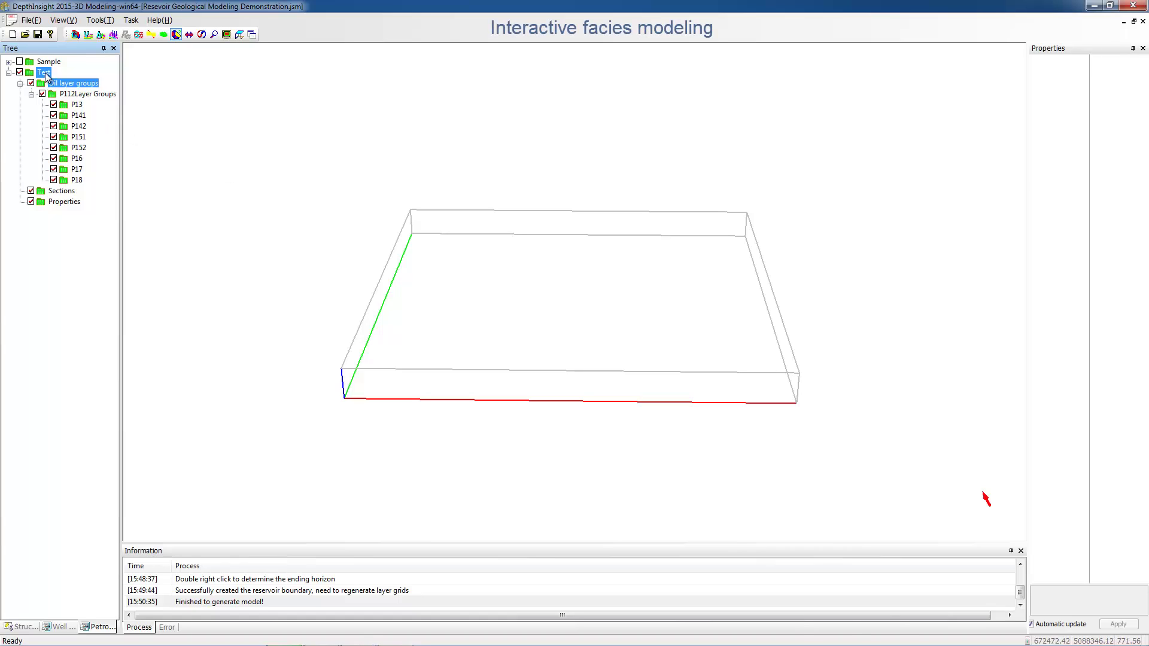
right_click(46, 74)
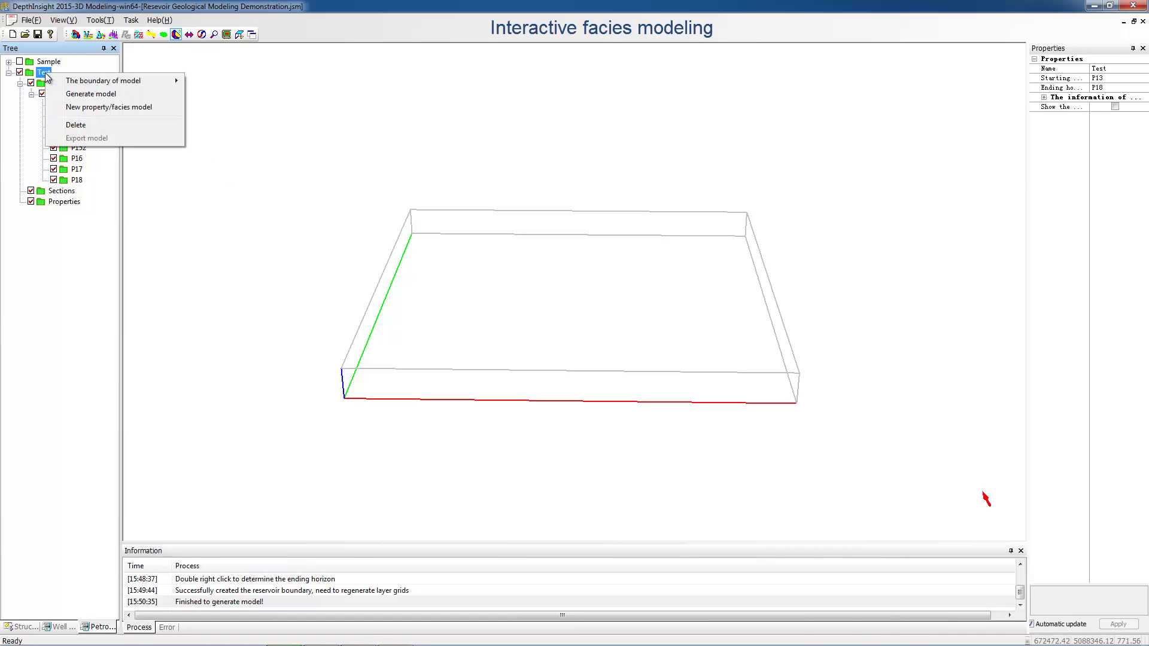
left_click(95, 109)
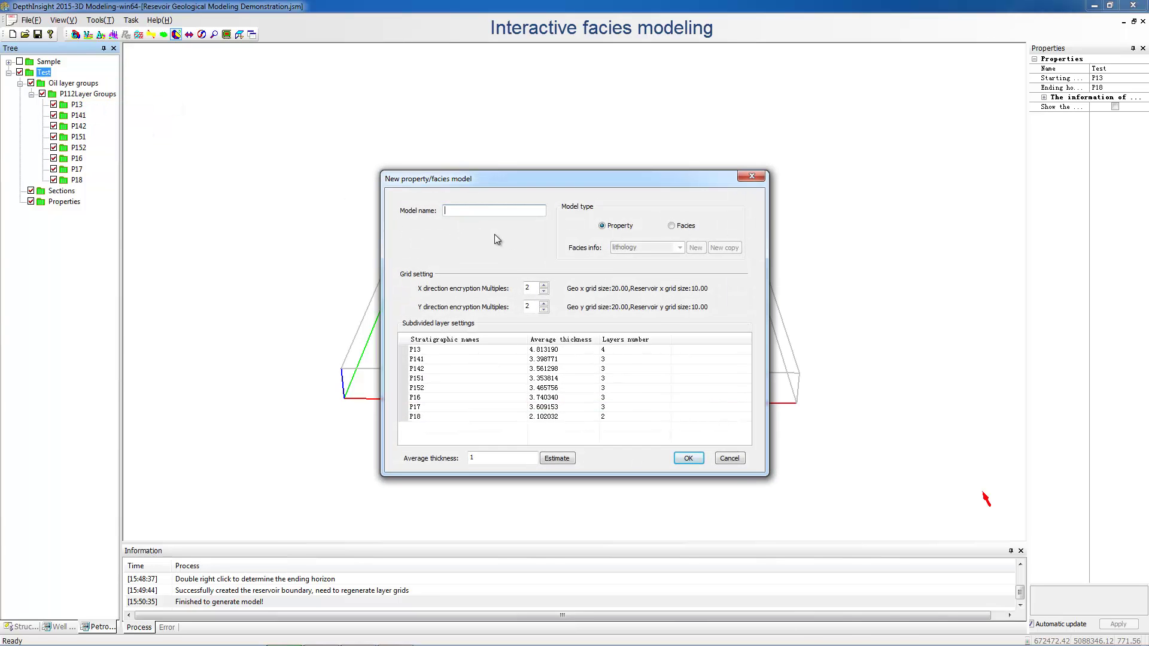
left_click(673, 227)
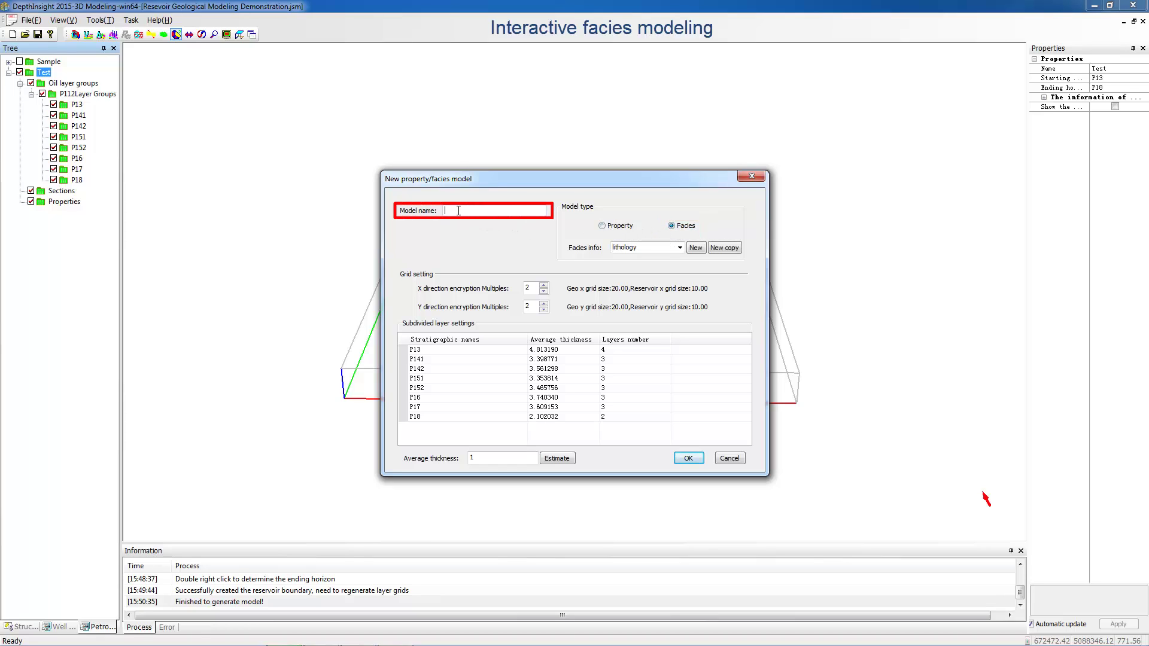
key("BackSpace")
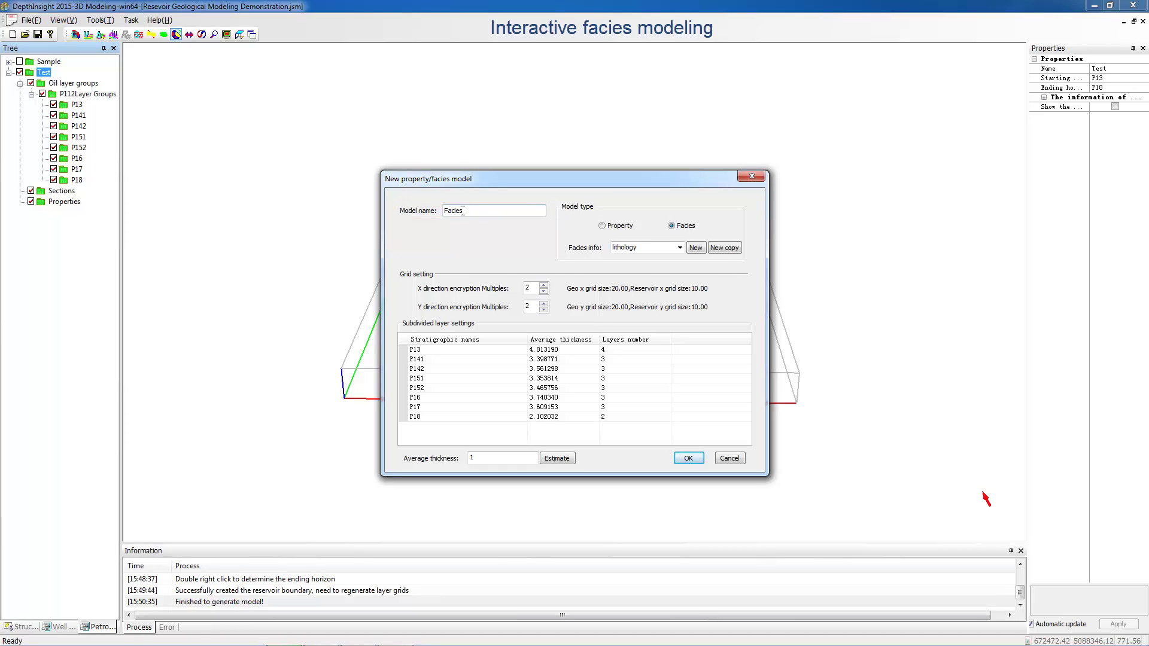
left_click(679, 248)
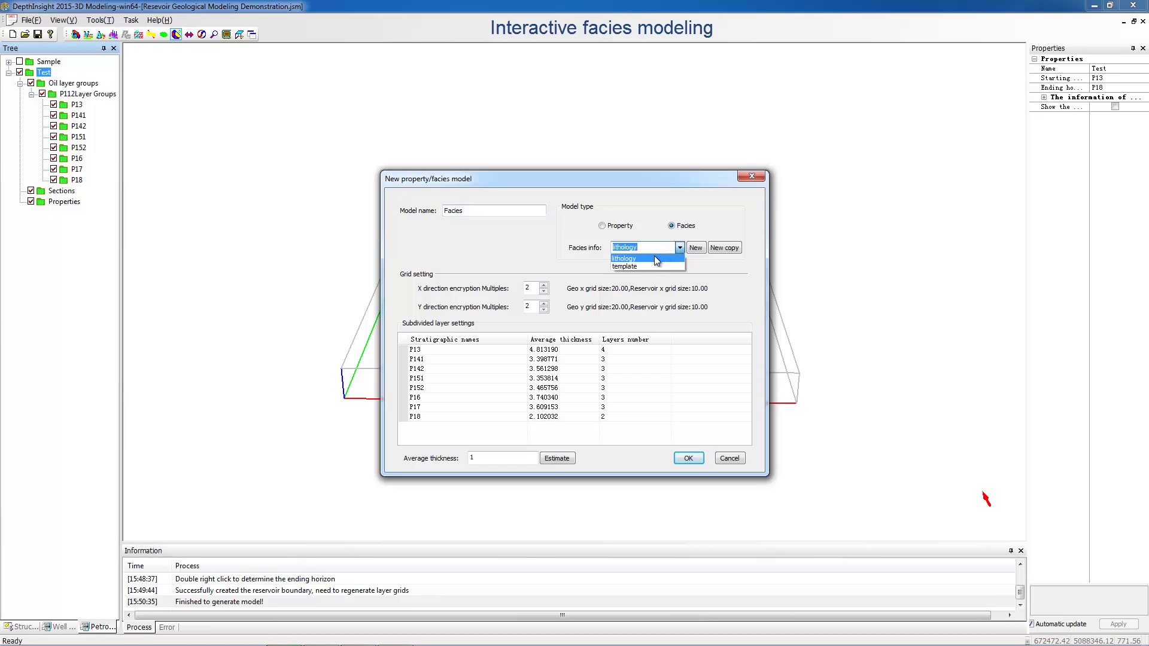
left_click(696, 249)
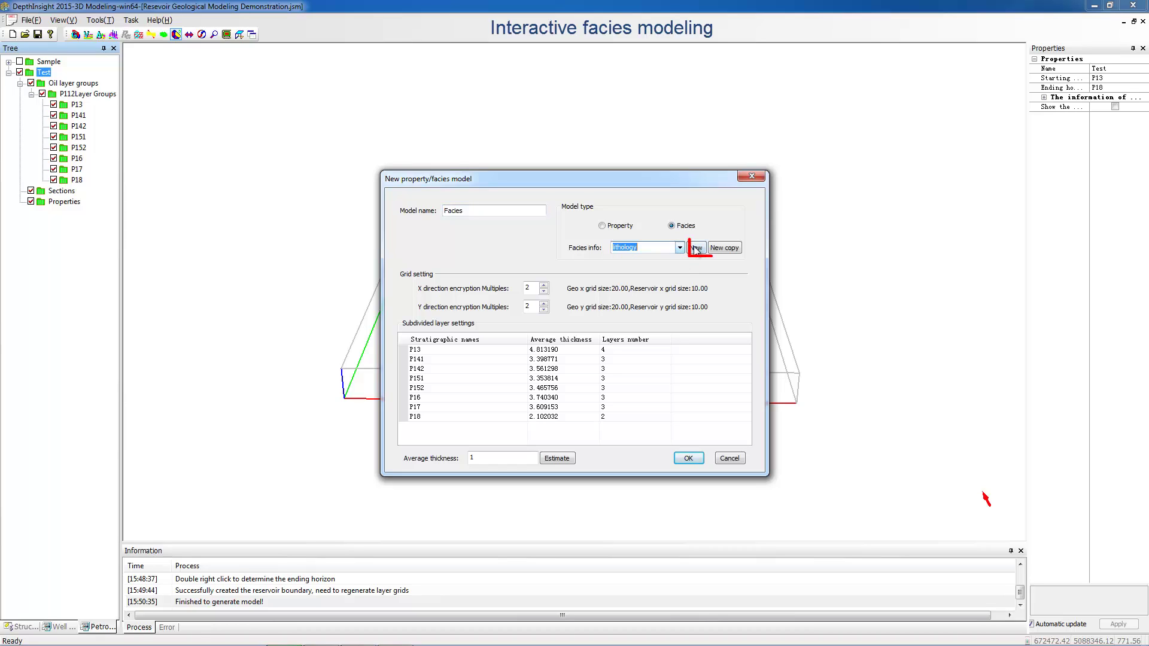
left_click(695, 248)
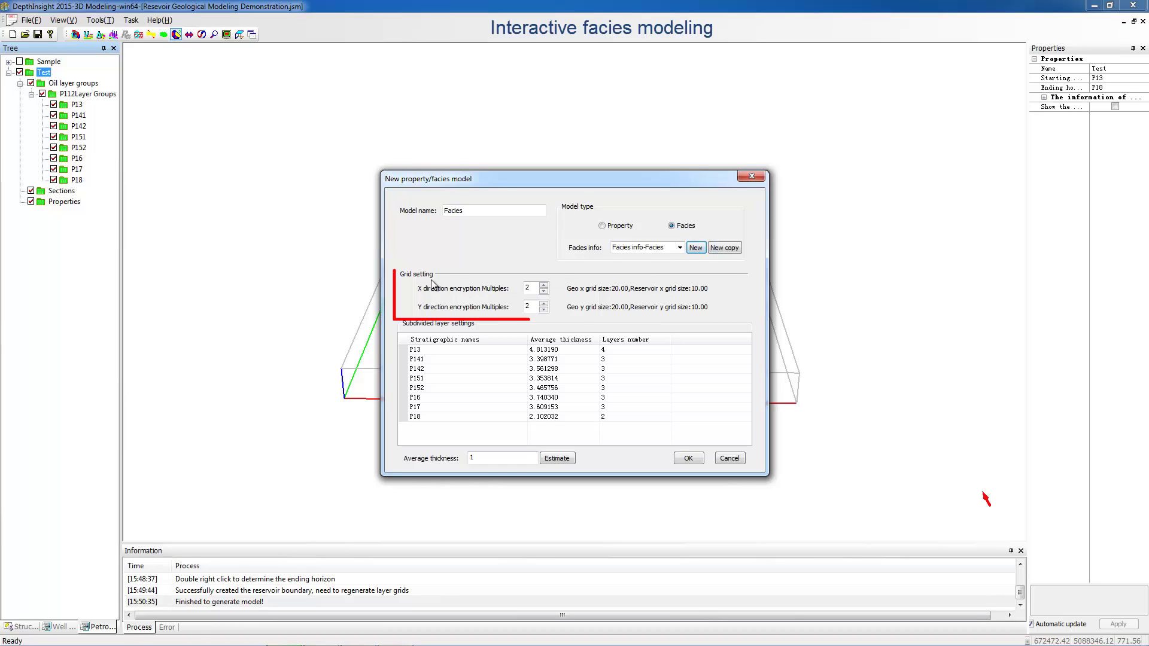
Step: Set the X and Y encryption multiples to 1, estimate the layer numbers from an average thickness of 0.5, and create the Facies model
double_click(527, 288)
type("1")
double_click(525, 306)
type("1")
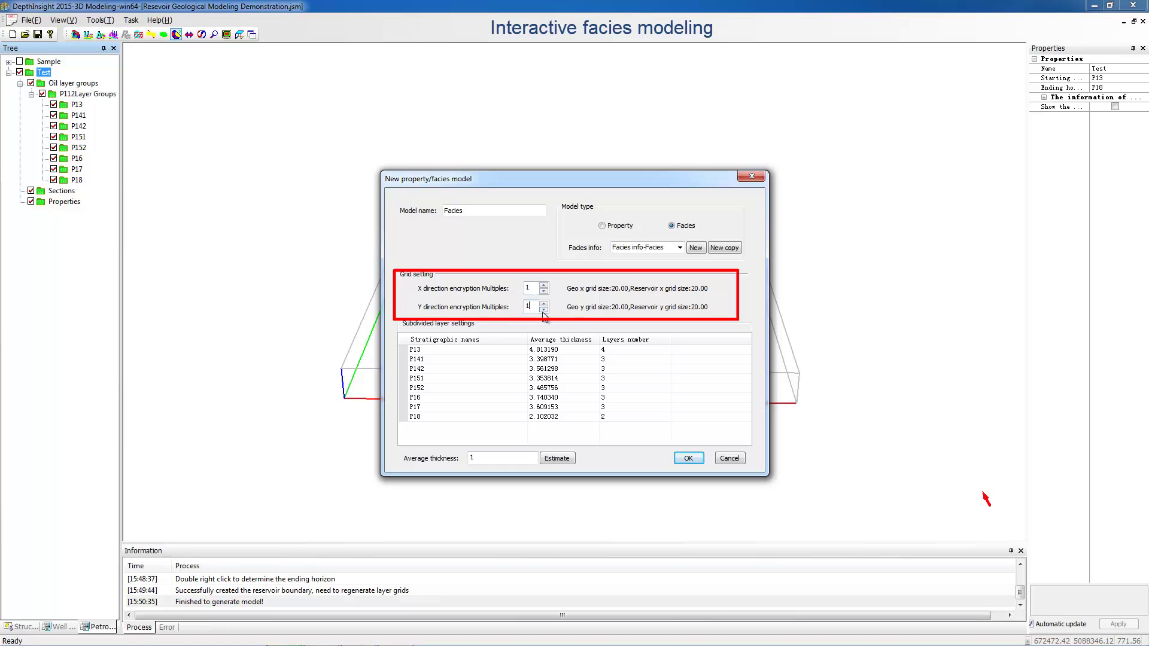
double_click(471, 458)
type("0.5")
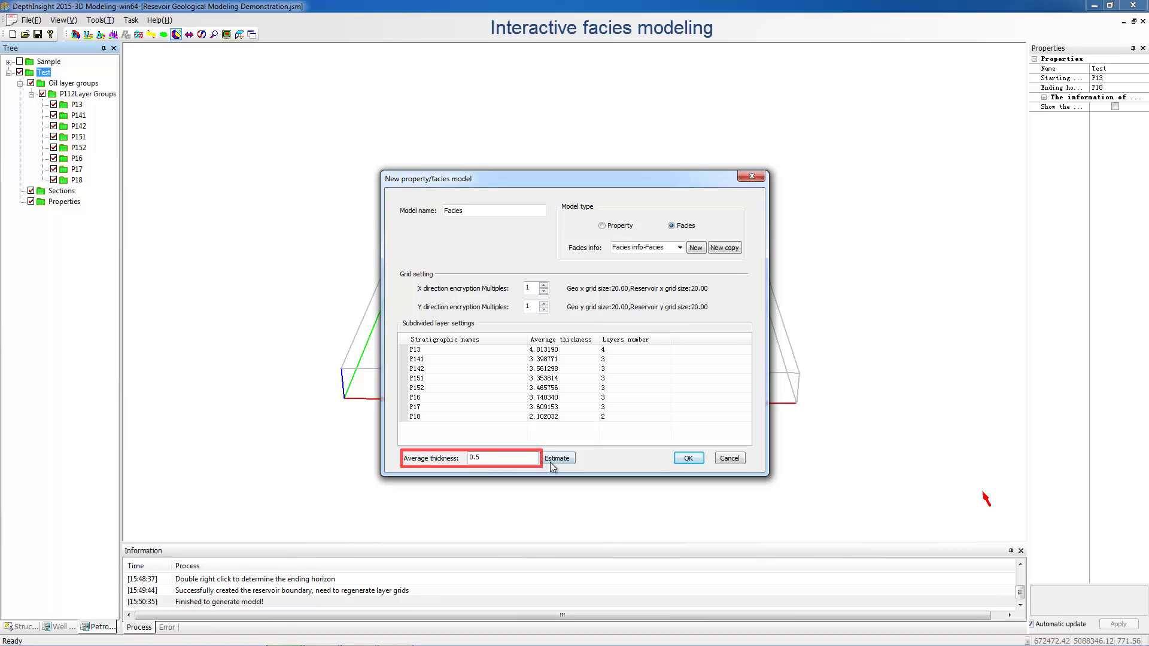
left_click(556, 460)
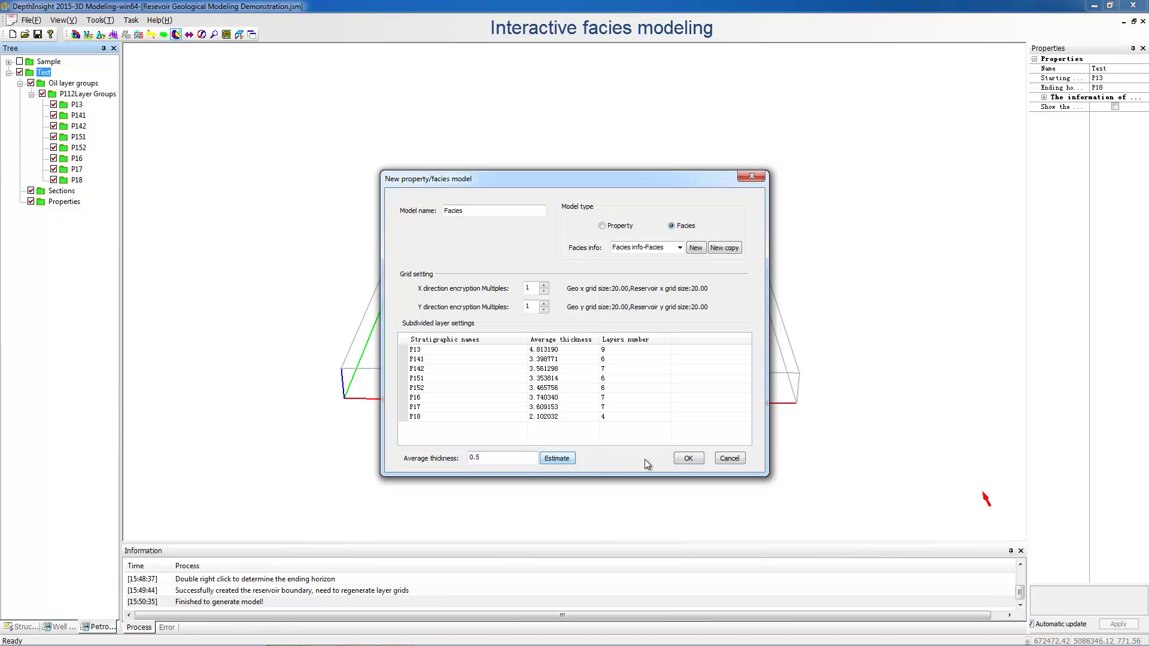
left_click(687, 460)
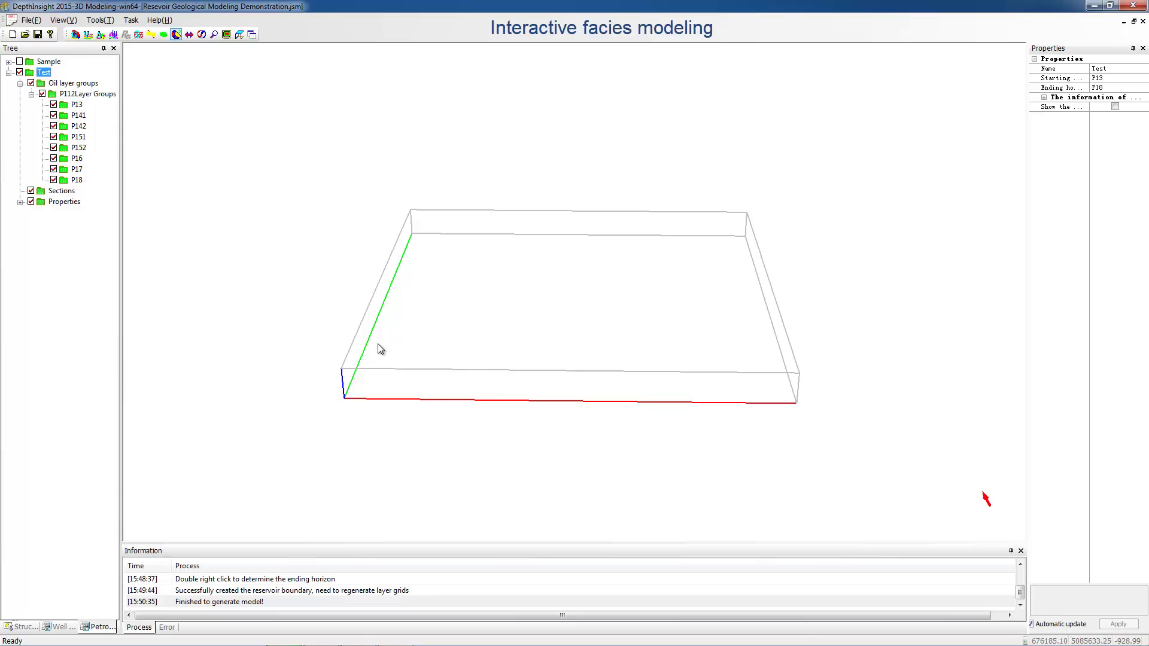
Step: Open the Facies model's facies information for editing and place the desktop image facis information.bmp beside it as reference
left_click(20, 202)
left_click(67, 215)
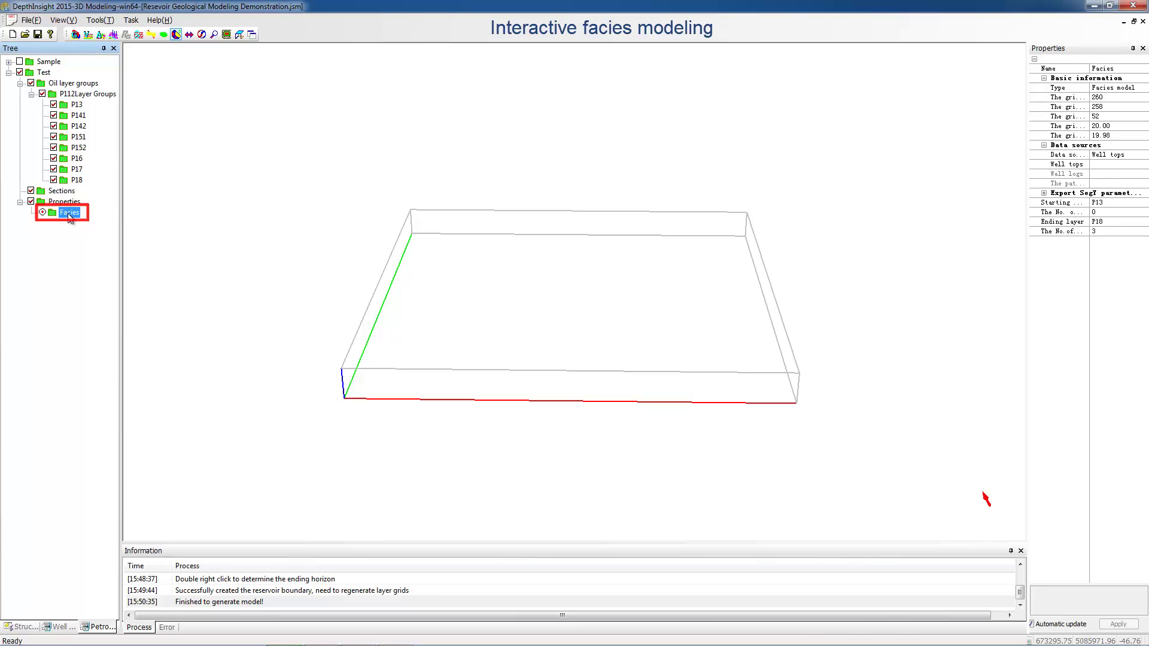
right_click(67, 214)
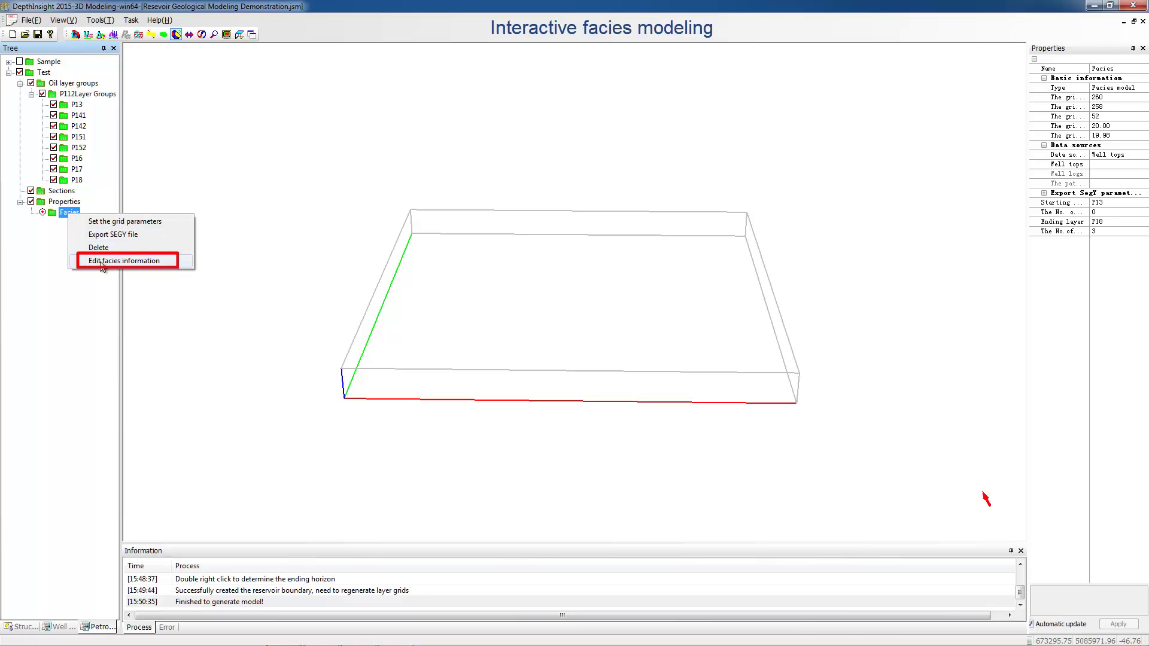
left_click(131, 262)
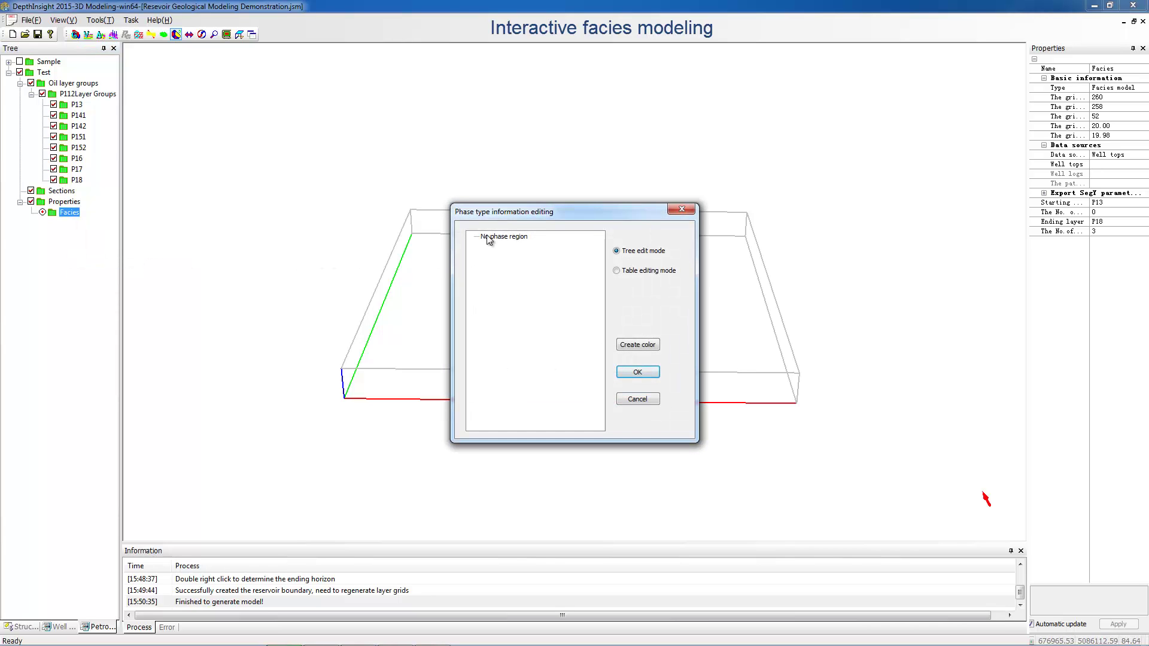
left_click_drag(505, 213, 504, 153)
left_click(1109, 5)
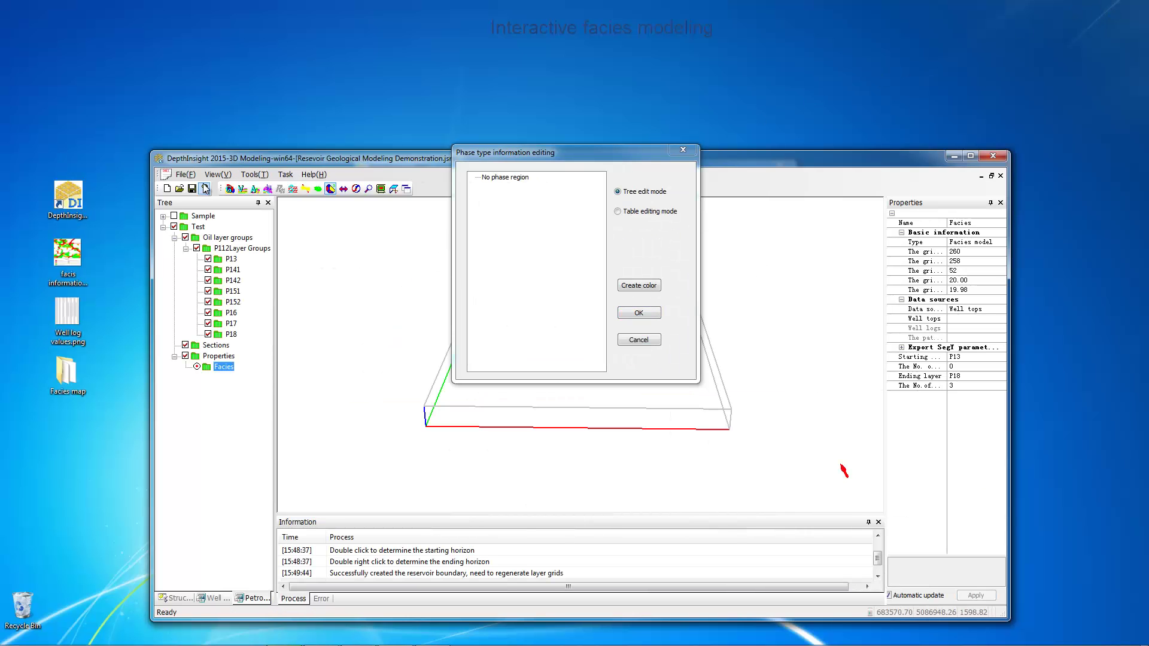
double_click(67, 259)
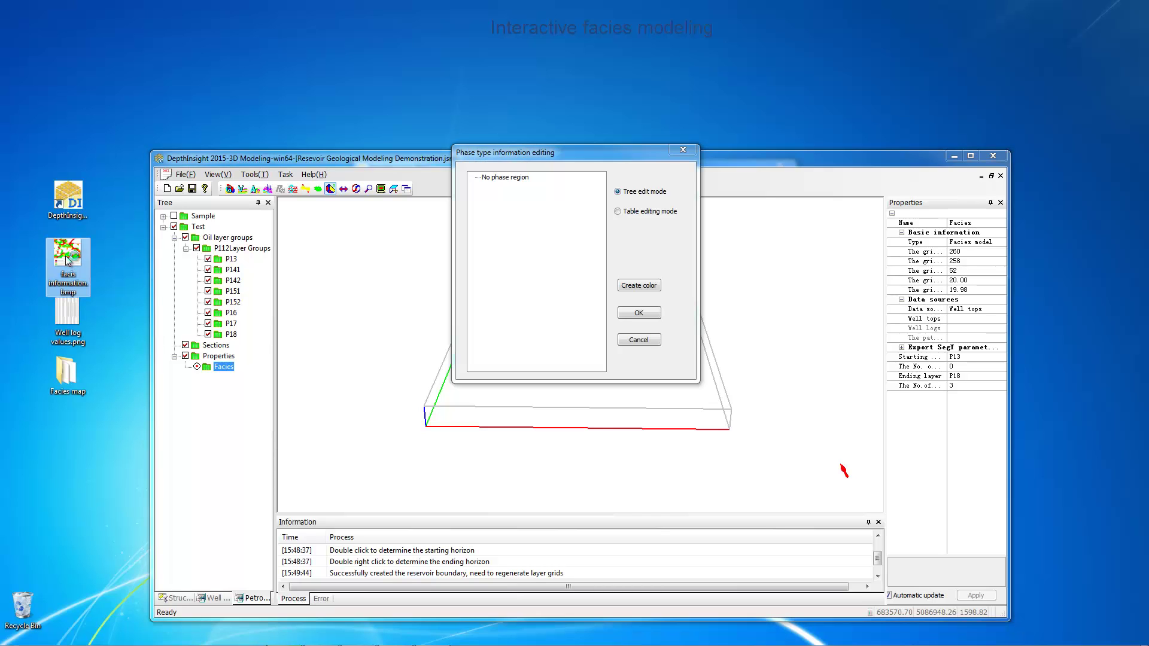
left_click_drag(422, 120, 275, 50)
left_click_drag(573, 153, 753, 203)
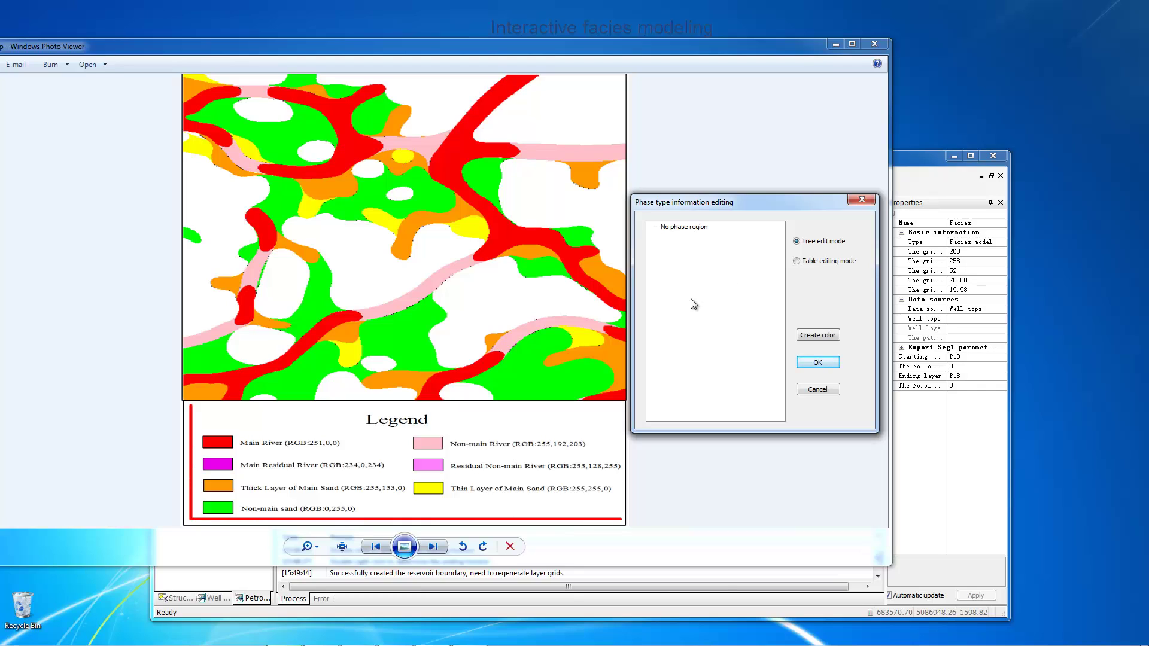
Step: Insert phases Main River, Non-main River, Main Residual River, Residual Non-main River, Thick Layer of Main Sand, Thin Layer of Main Sand and Non-main Sand
right_click(695, 276)
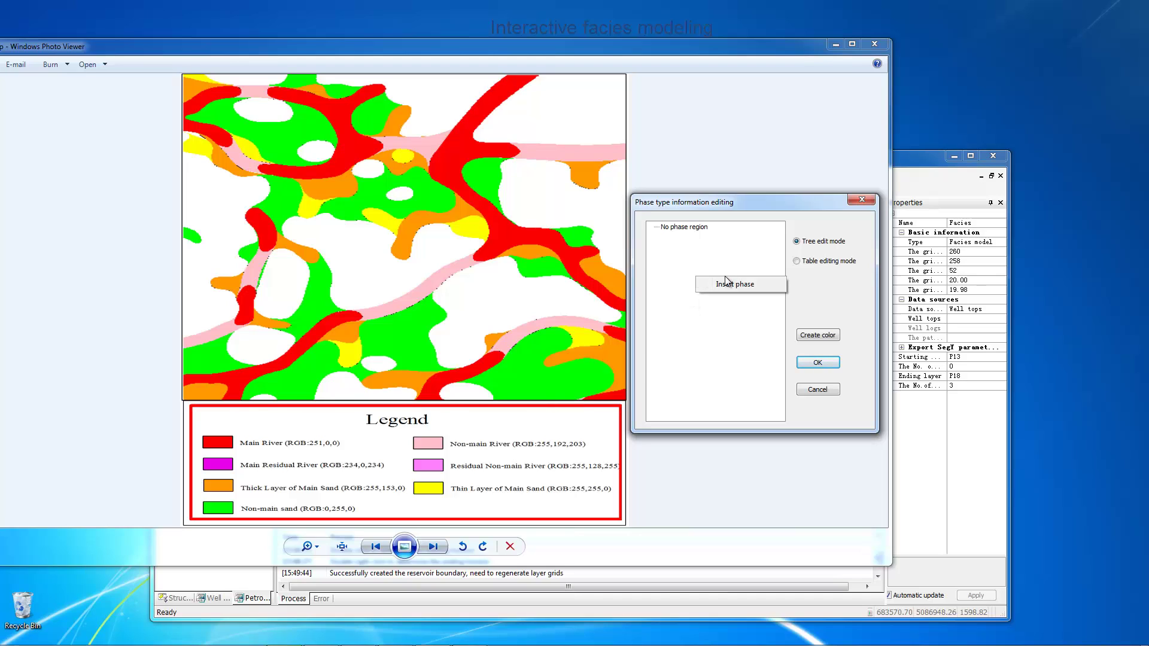
left_click(745, 288)
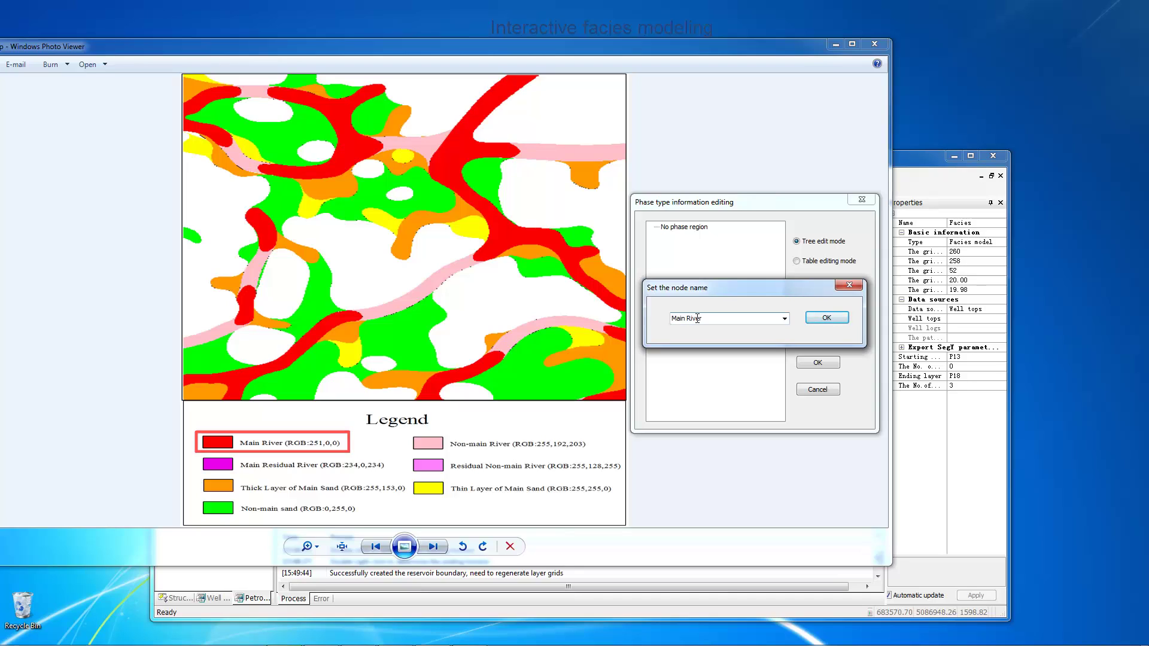
left_click(825, 317)
right_click(723, 284)
left_click(769, 290)
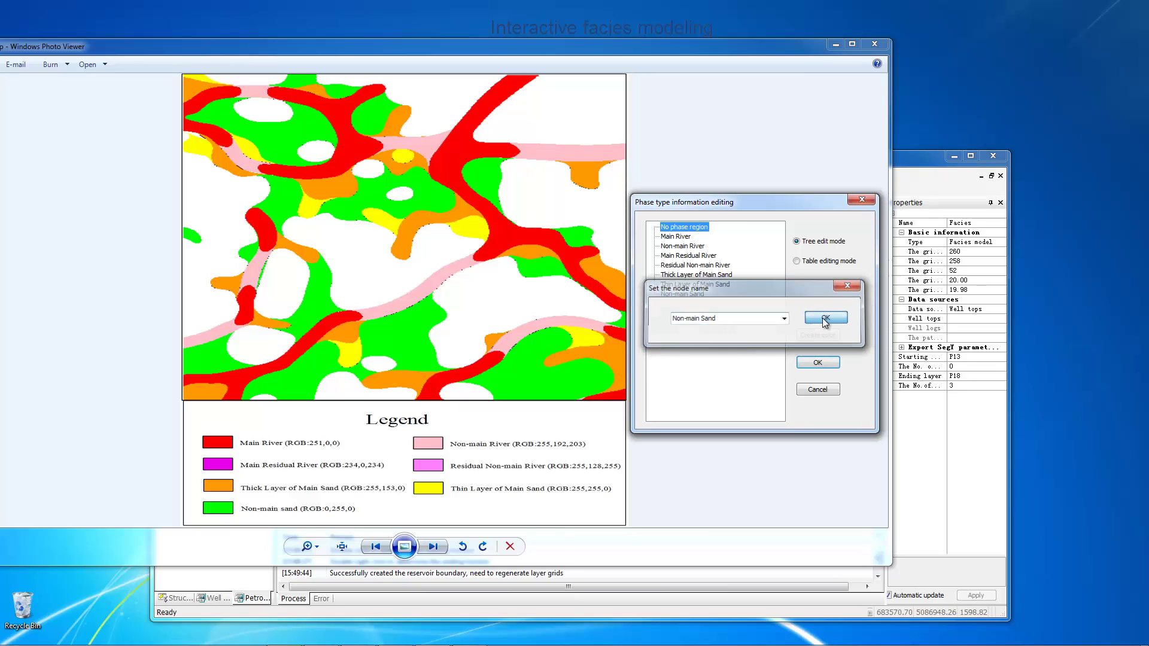
left_click(825, 317)
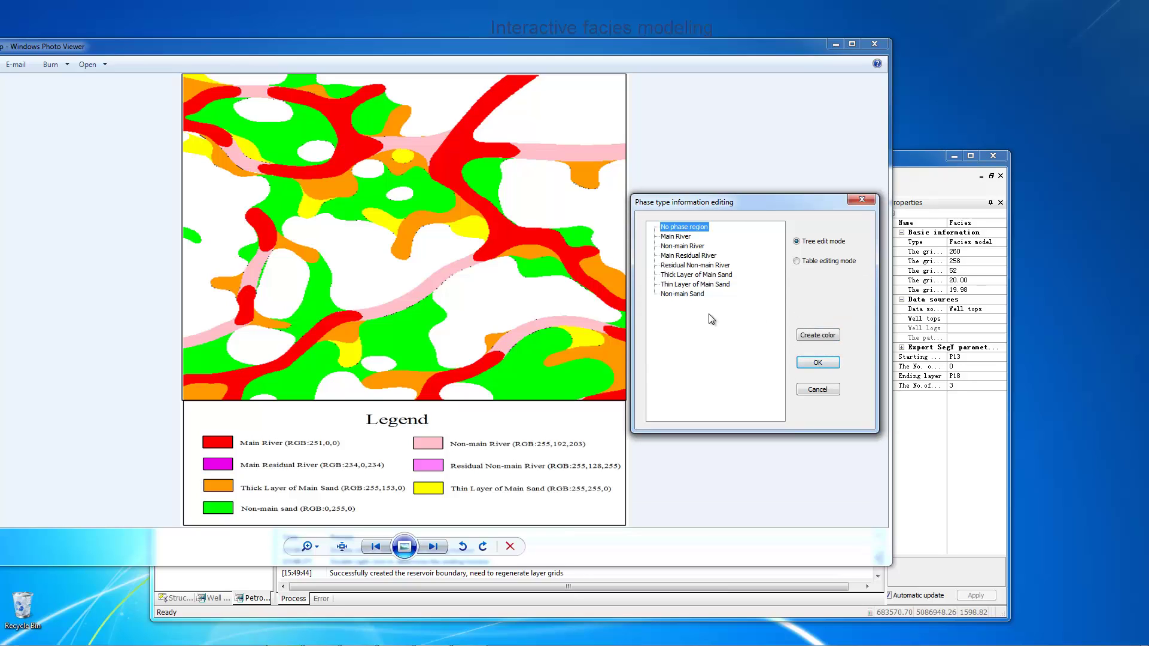
Step: Switch the facies information to table editing mode and set the Main Residual River colour to RGB 234,0,234
left_click(798, 262)
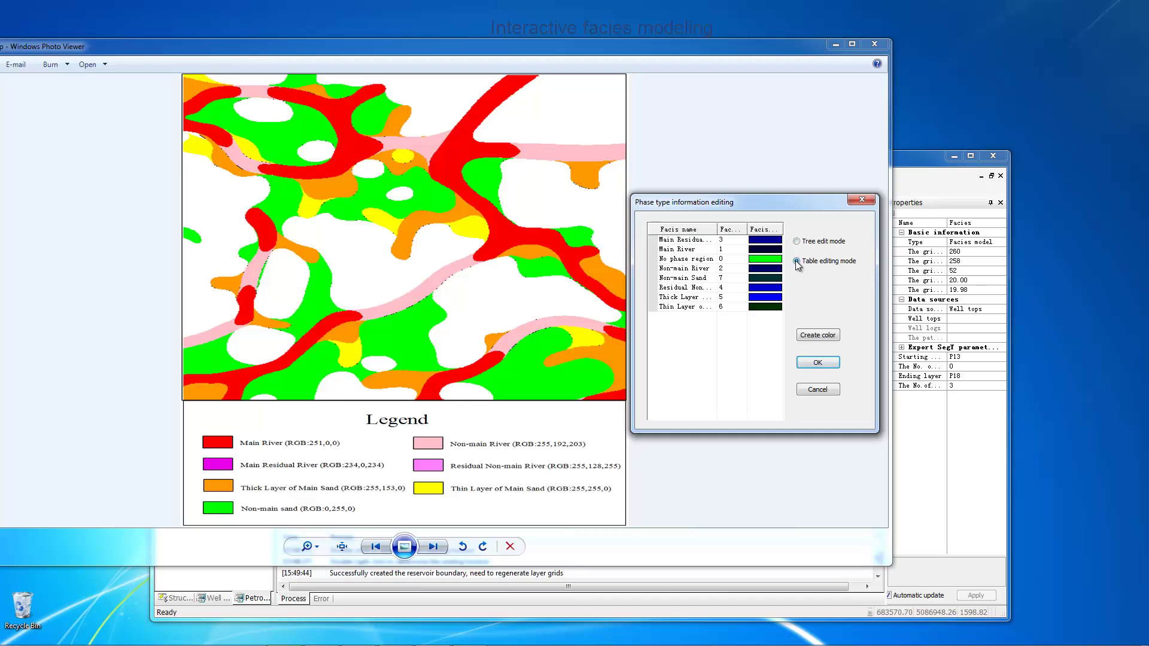
left_click(767, 239)
left_click(780, 240)
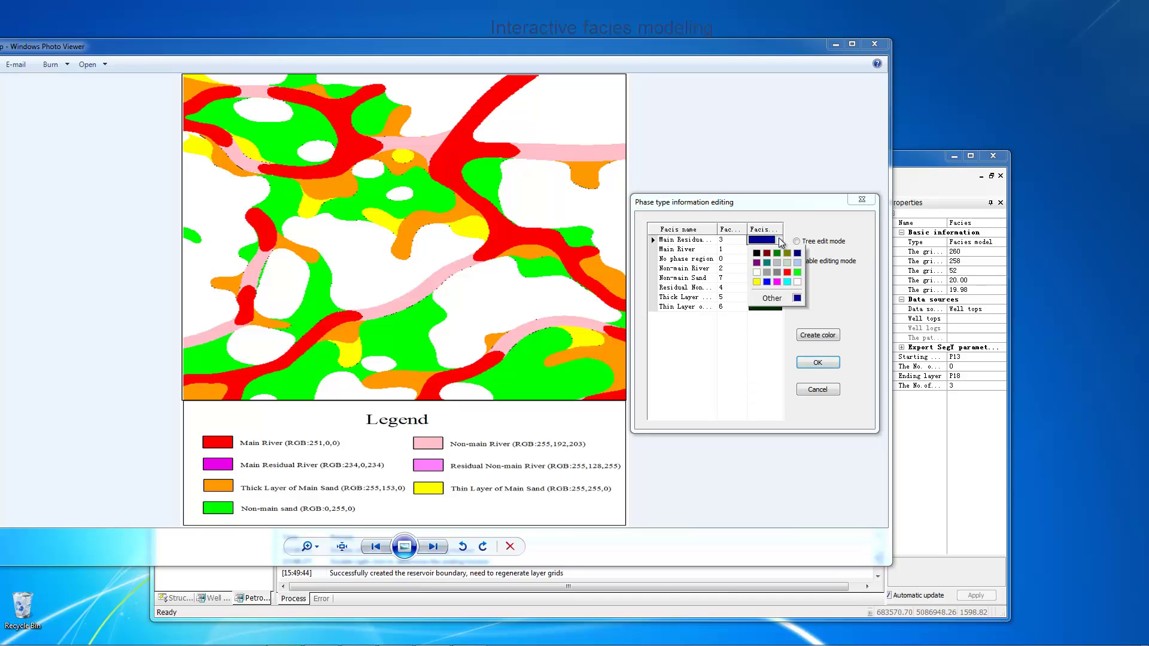
left_click(772, 298)
left_click(690, 217)
left_click_drag(742, 197, 826, 265)
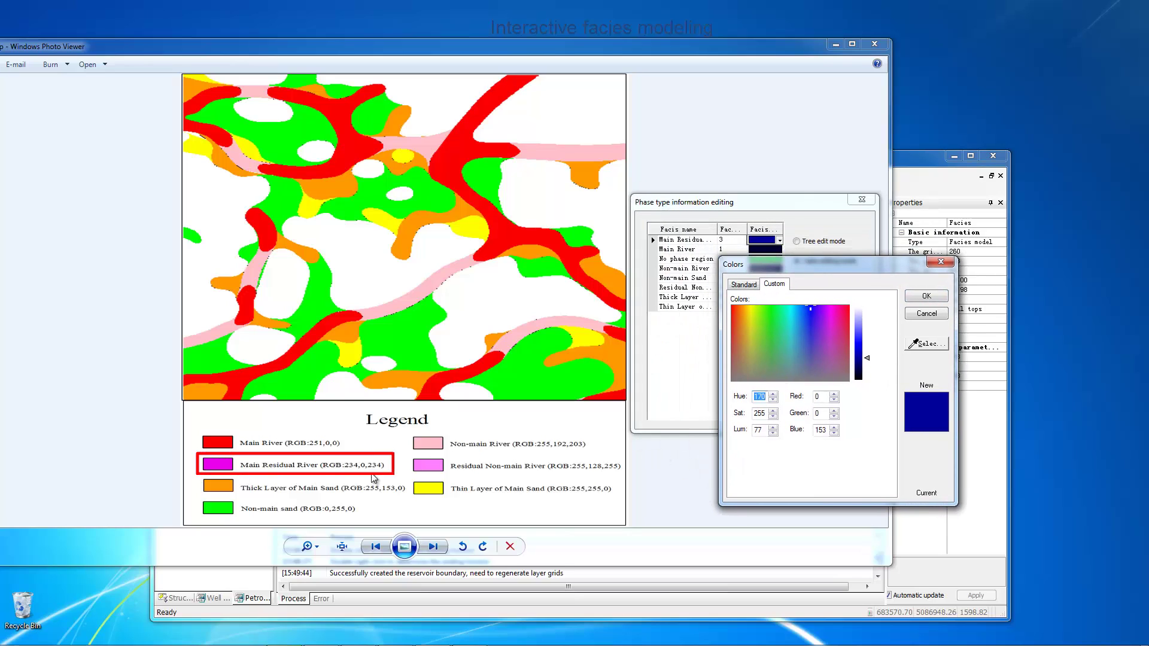
double_click(816, 397)
type("234")
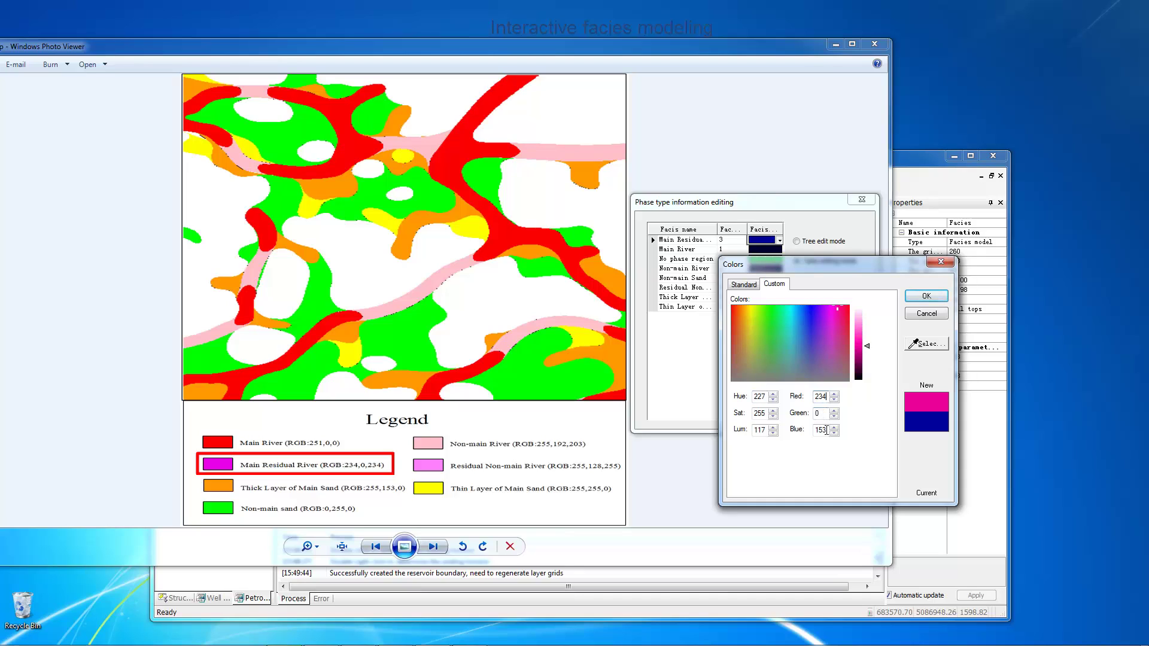
double_click(826, 431)
type("234")
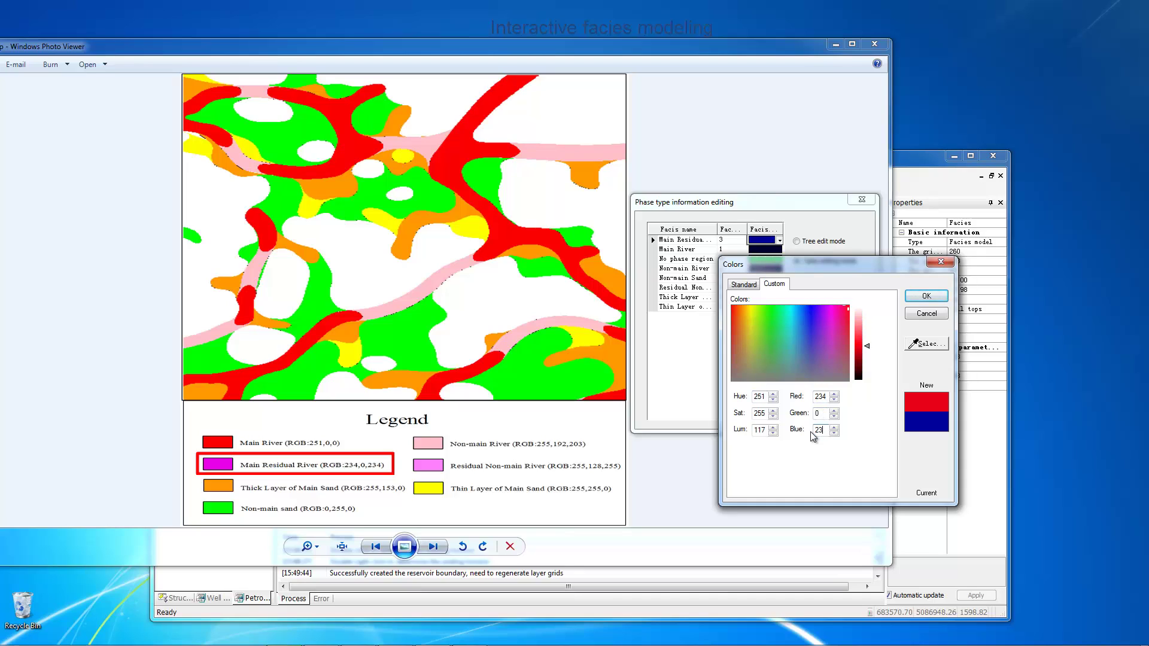
left_click(926, 295)
Step: Set the Main River colour to RGB 251,0,0, match the remaining facies to the image legend with No phase region white, and accept the facies information
left_click(766, 250)
left_click(769, 251)
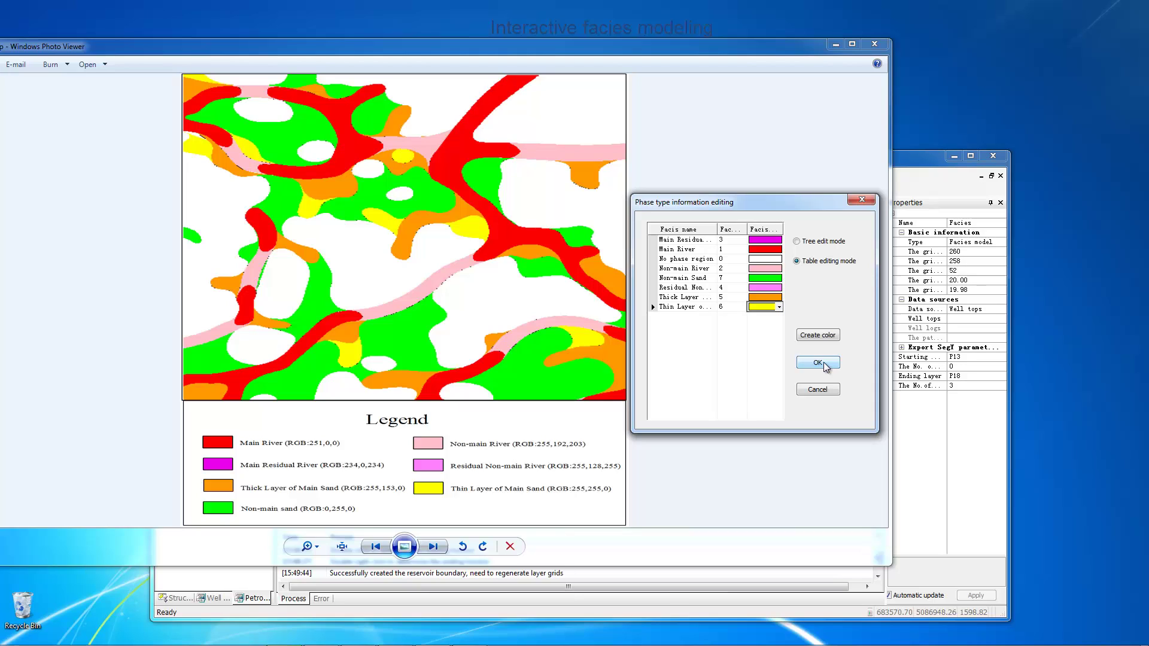
left_click(821, 363)
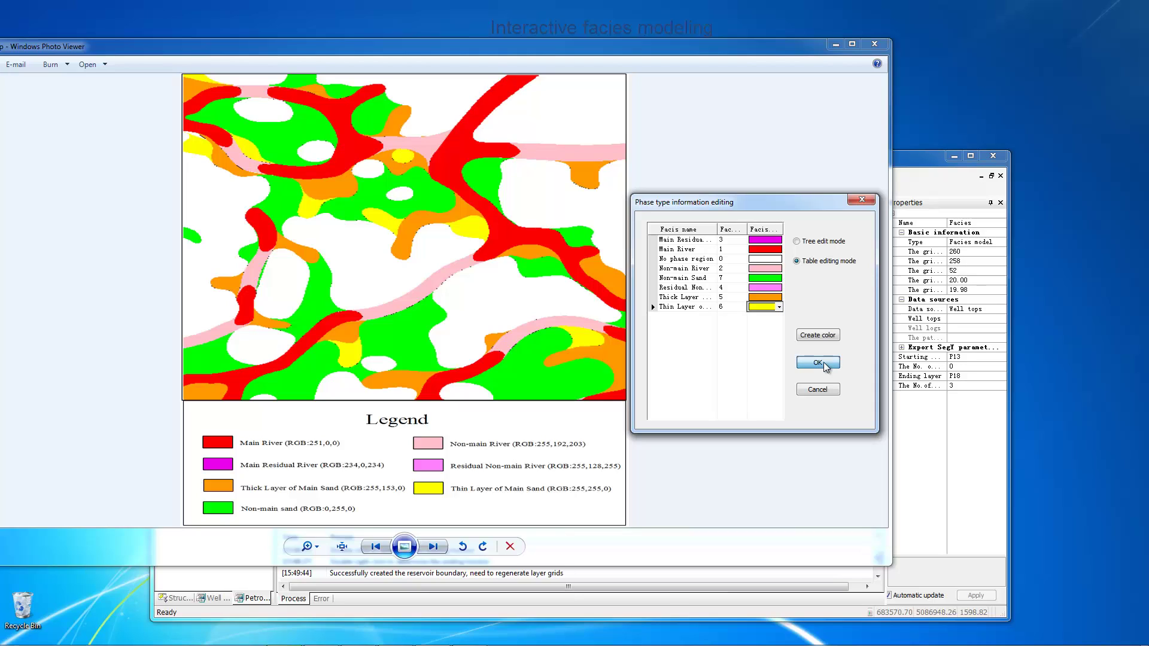
Step: Minimize the reference image, maximize the modeling window and set the Facies model's data source to Other
left_click(835, 44)
left_click(970, 157)
left_click(1136, 157)
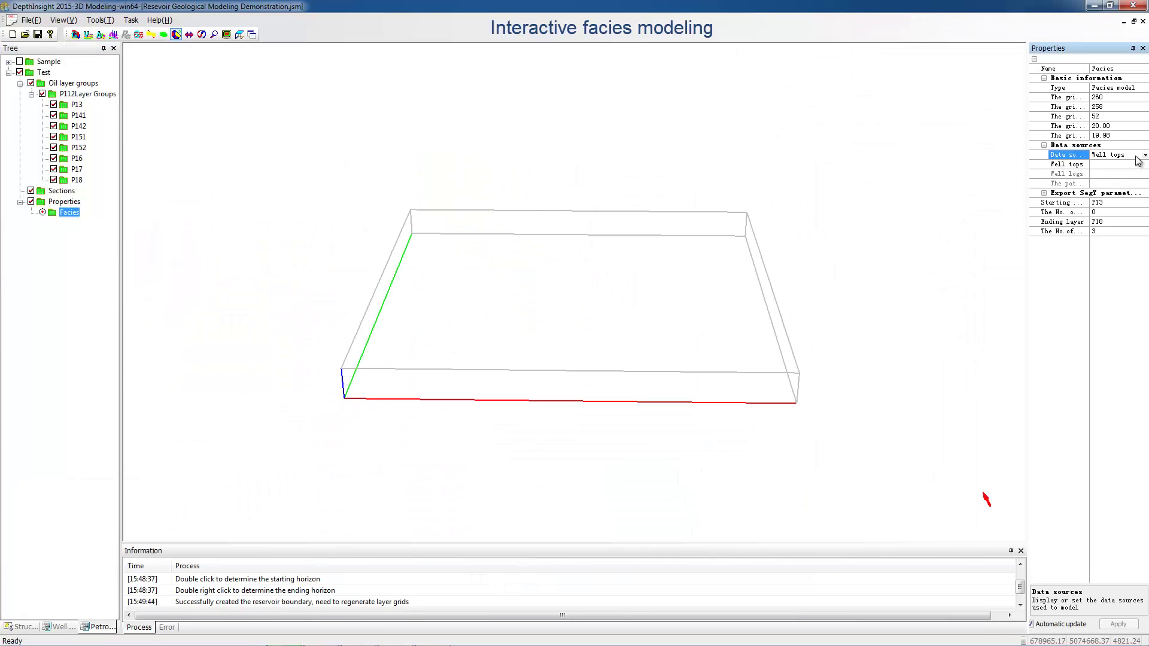
left_click(1145, 157)
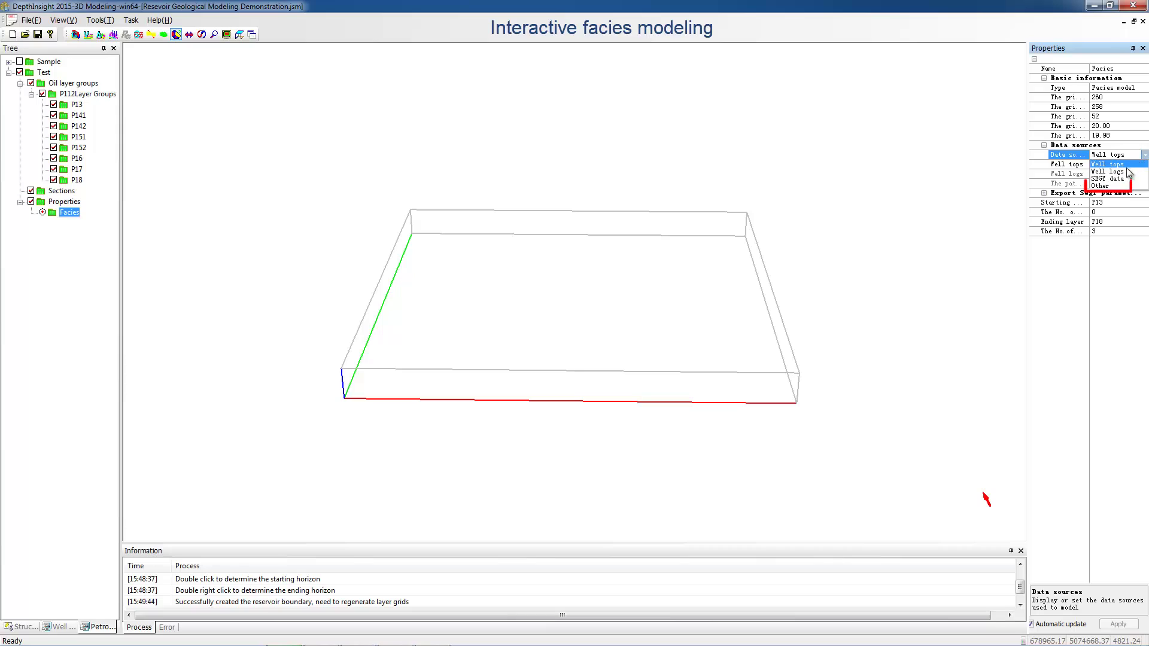
left_click(1119, 186)
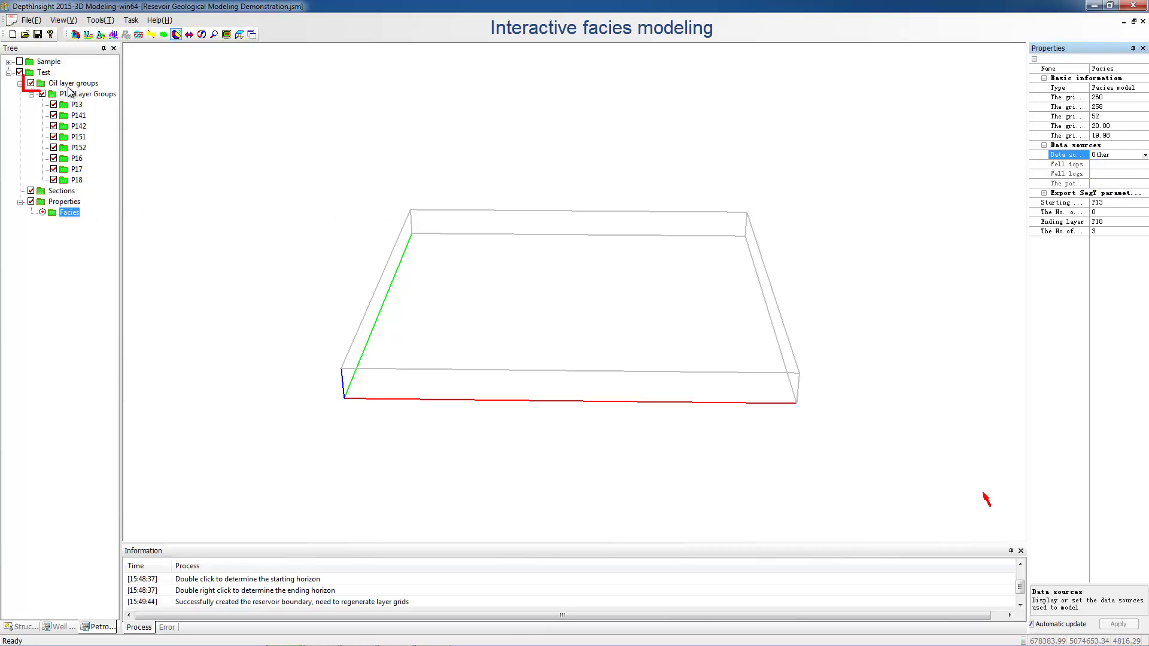
Step: Create property bodies for the Oil layer groups and expand layers P13 to P16 to list their facies bodies
left_click(71, 84)
right_click(71, 86)
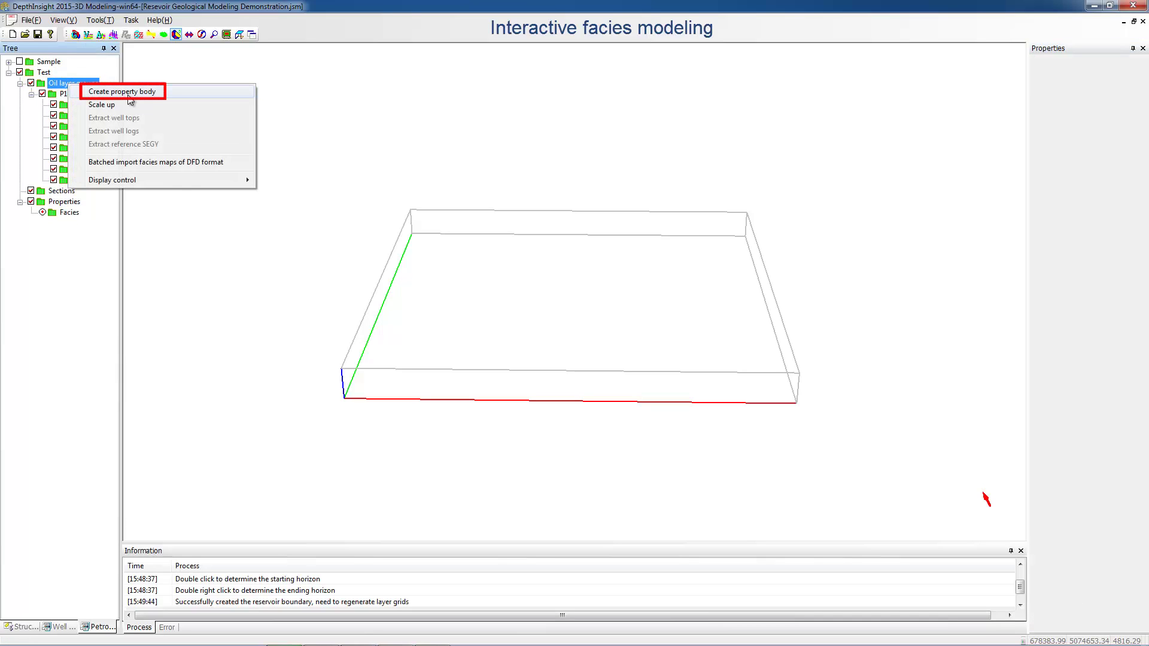
left_click(129, 92)
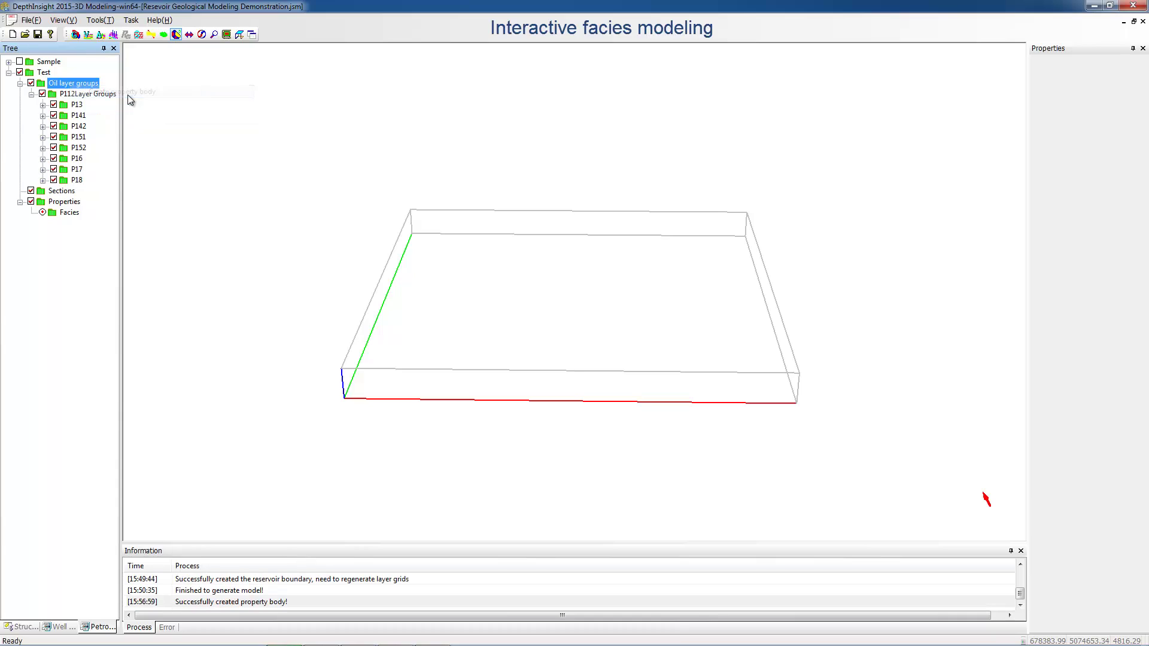
left_click(42, 106)
left_click(43, 127)
left_click(42, 149)
left_click(43, 170)
left_click(42, 191)
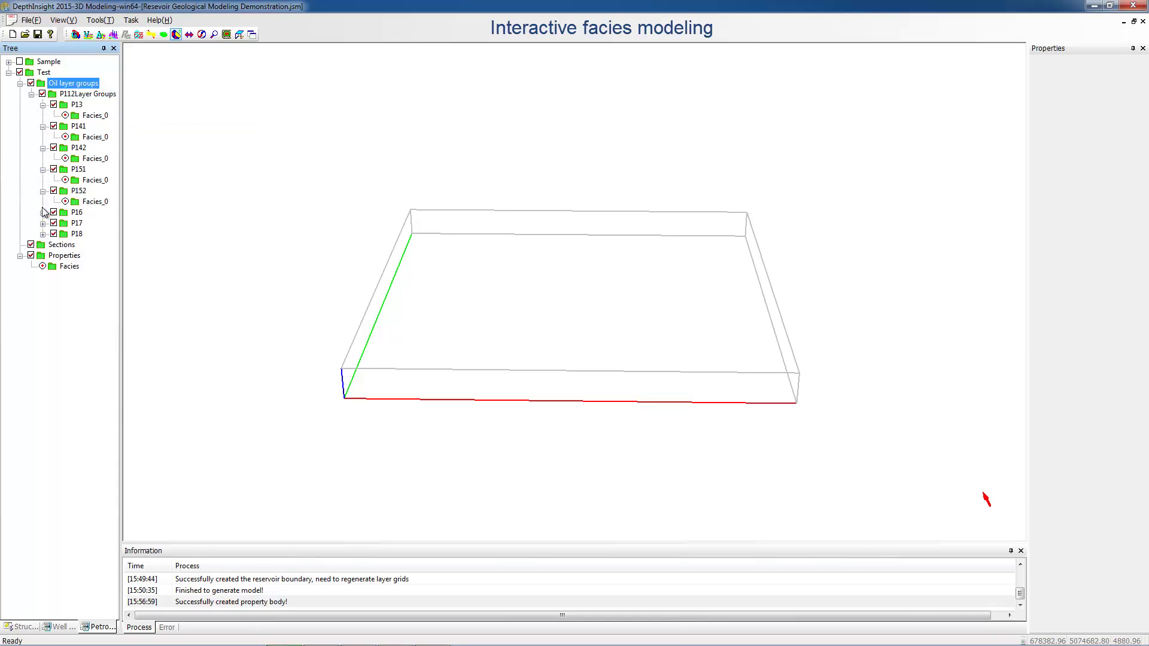
left_click(42, 213)
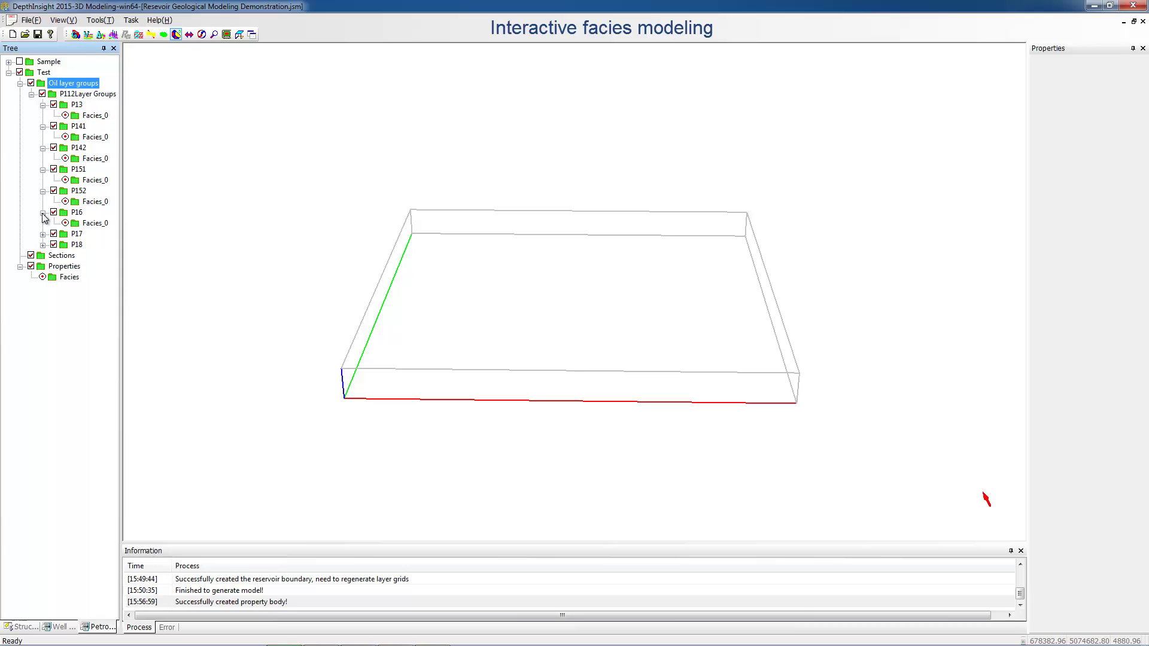
Step: Batch import the DFD facies maps from the Facies map folder for layers P13 to P18, choosing P13.dfd for P13 and the matching files for the rest
right_click(86, 86)
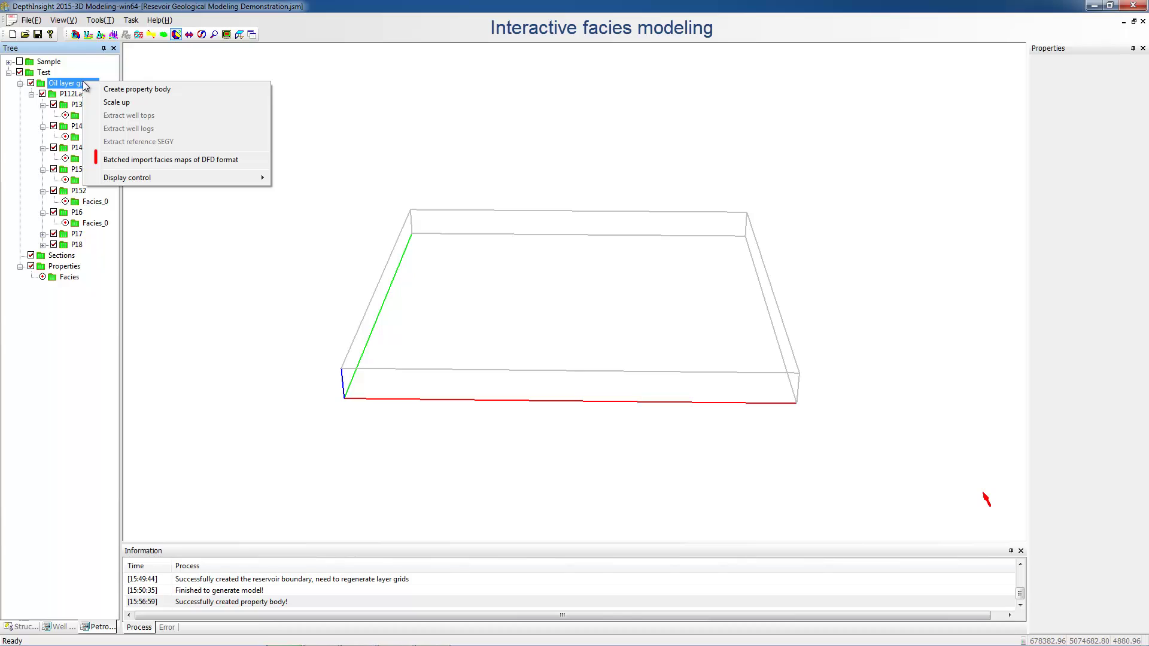
left_click(134, 159)
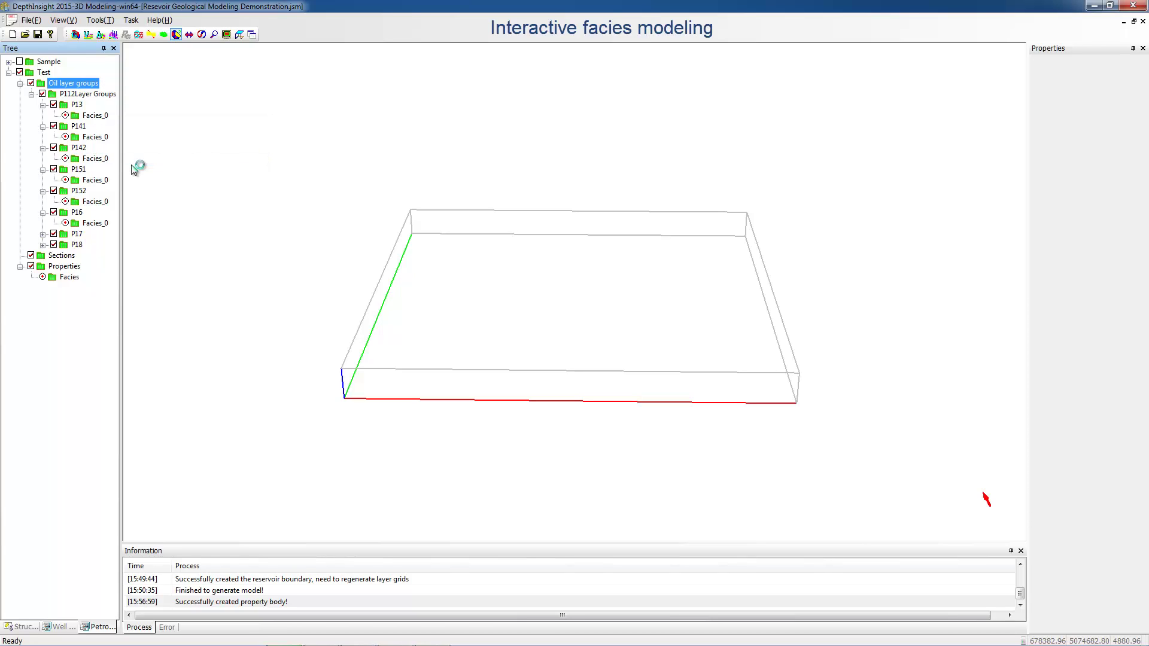
left_click_drag(251, 50, 428, 130)
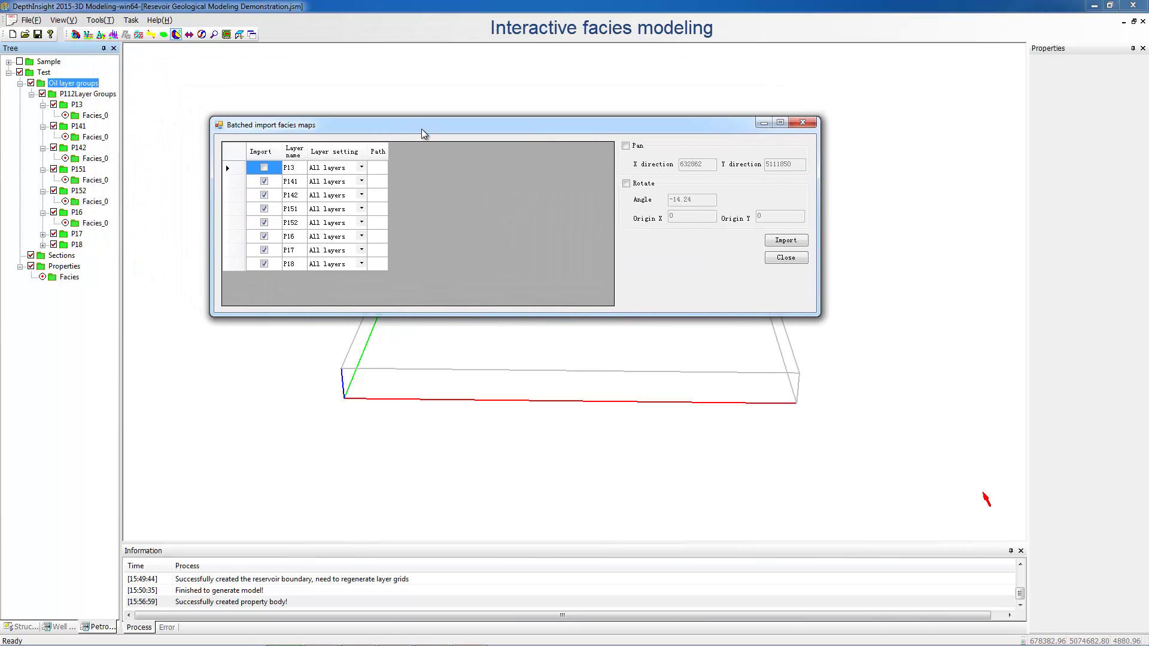
double_click(375, 169)
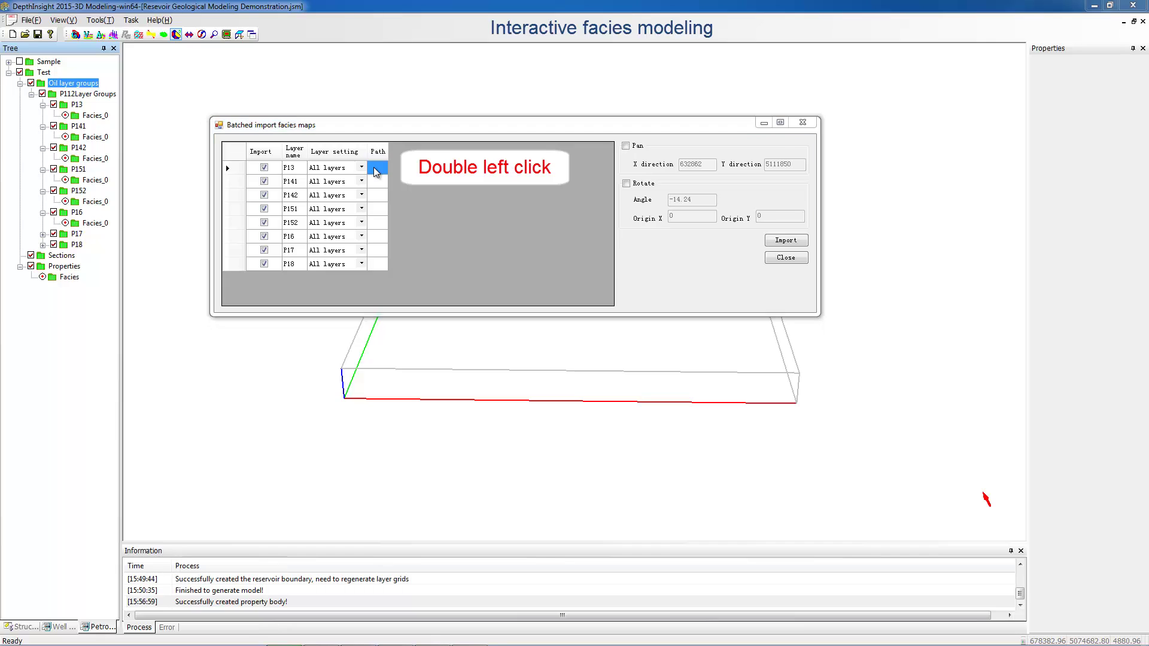
left_click_drag(404, 147, 718, 155)
left_click(708, 223)
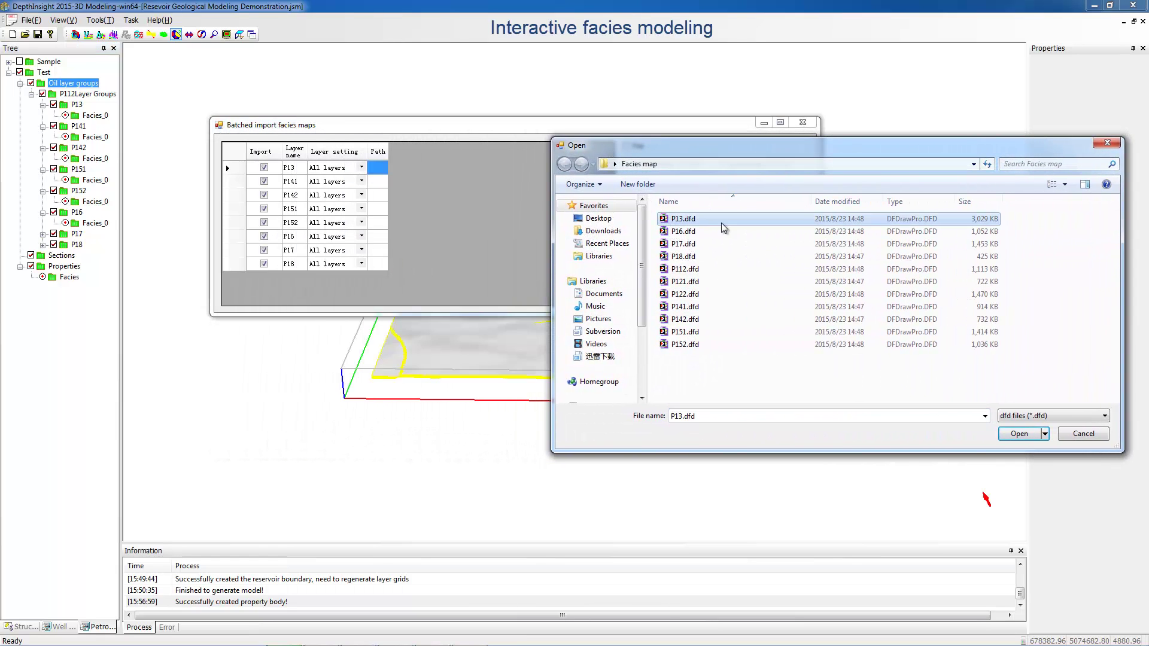
left_click(1017, 433)
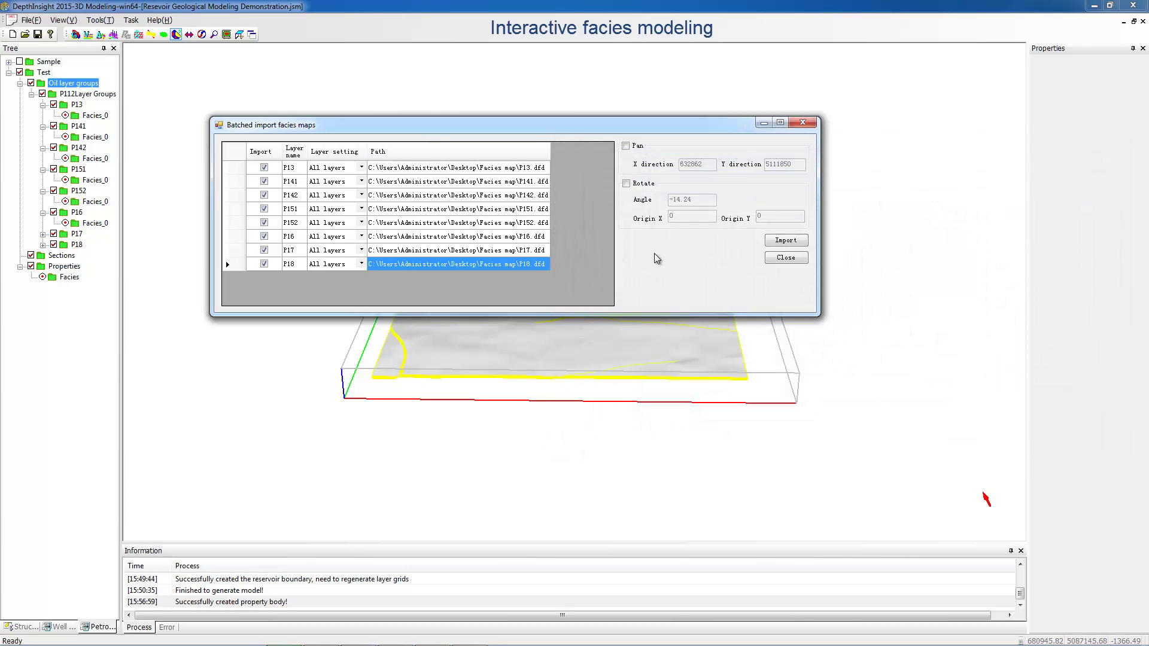
left_click(784, 241)
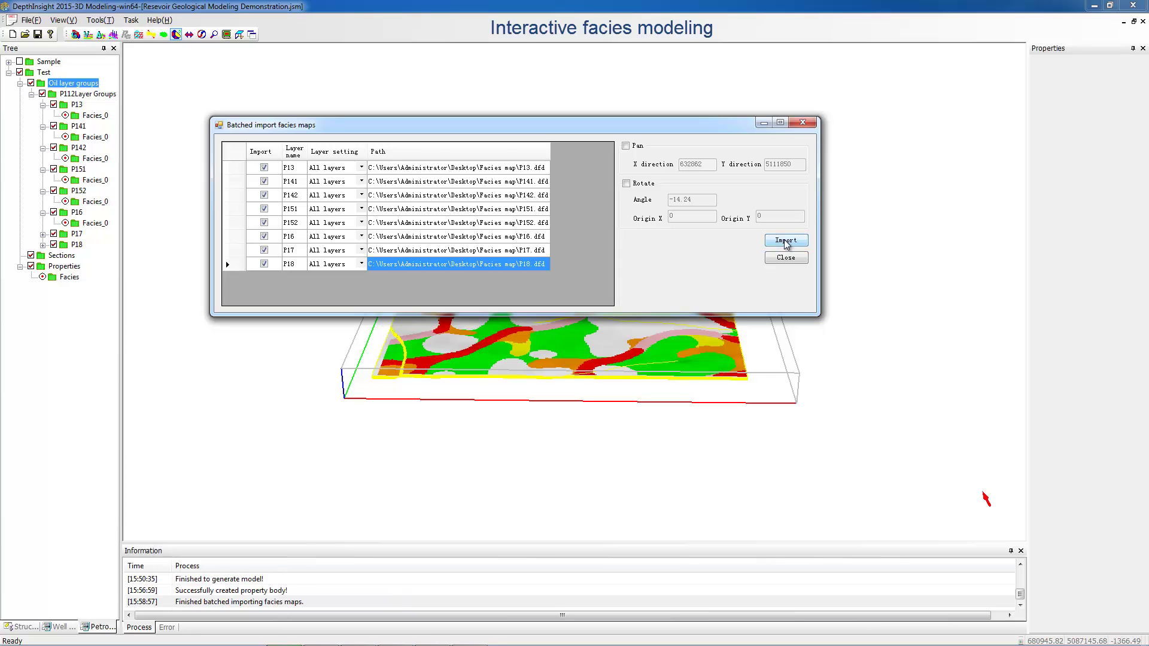
left_click(785, 259)
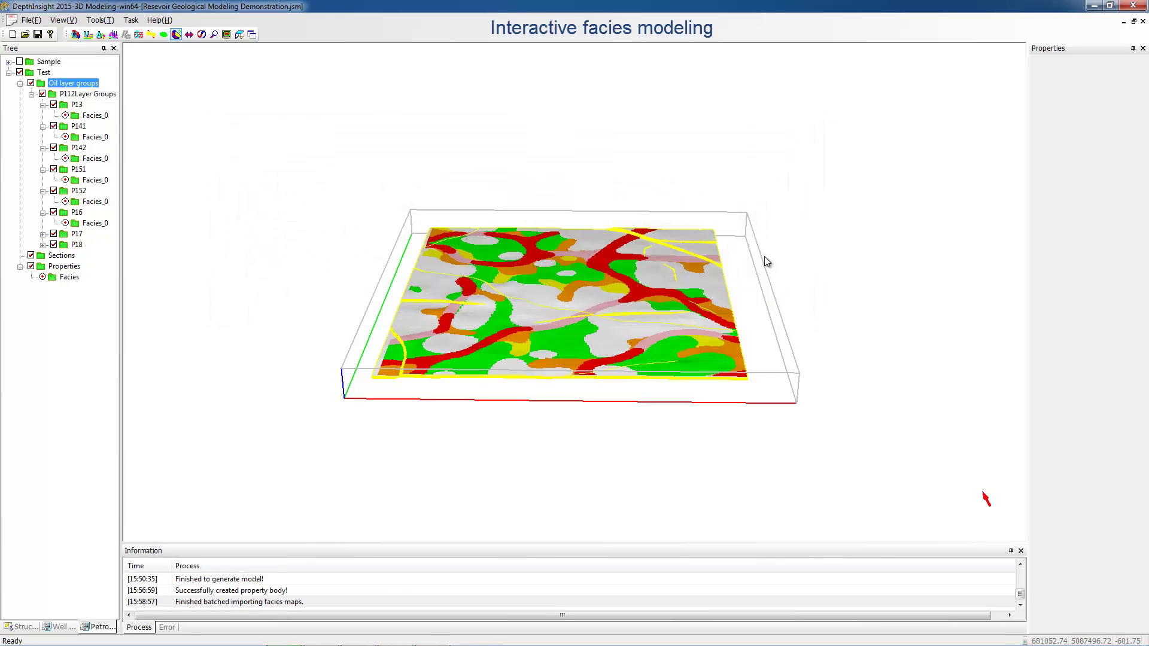
Step: Hide the Properties, examine the imported facies maps layer by layer from P13 to P152, and redisplay the hidden layers except P13
left_click_drag(596, 353, 600, 381)
left_click_drag(602, 321, 601, 295)
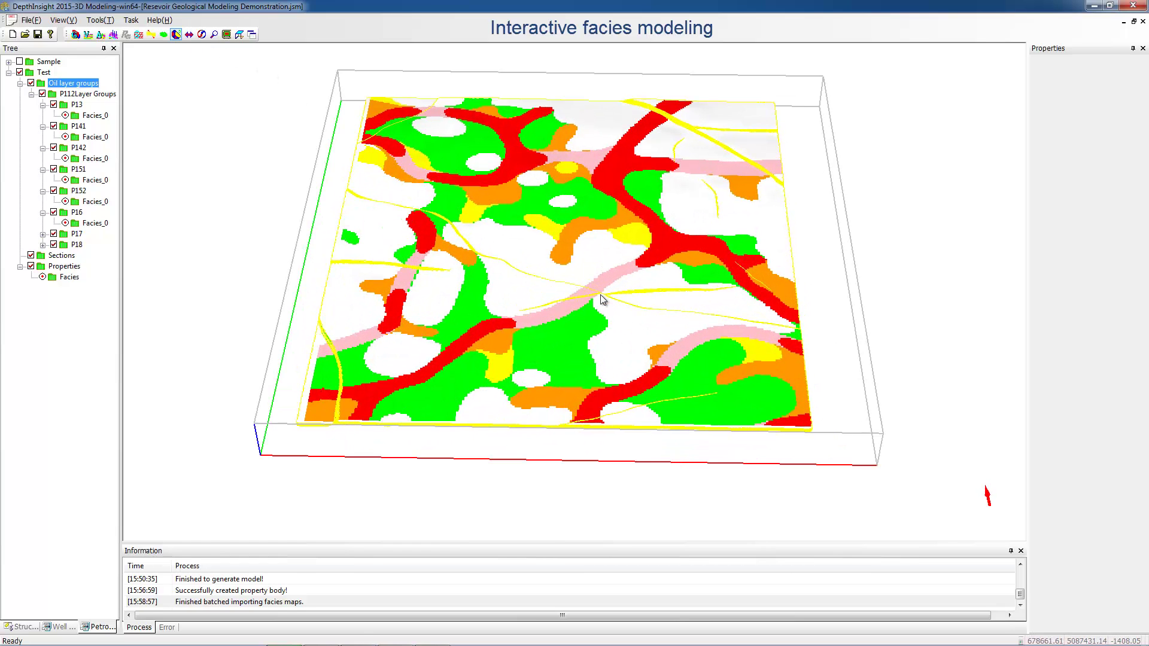
scroll(609, 235, "up", 2)
left_click_drag(605, 187, 605, 199)
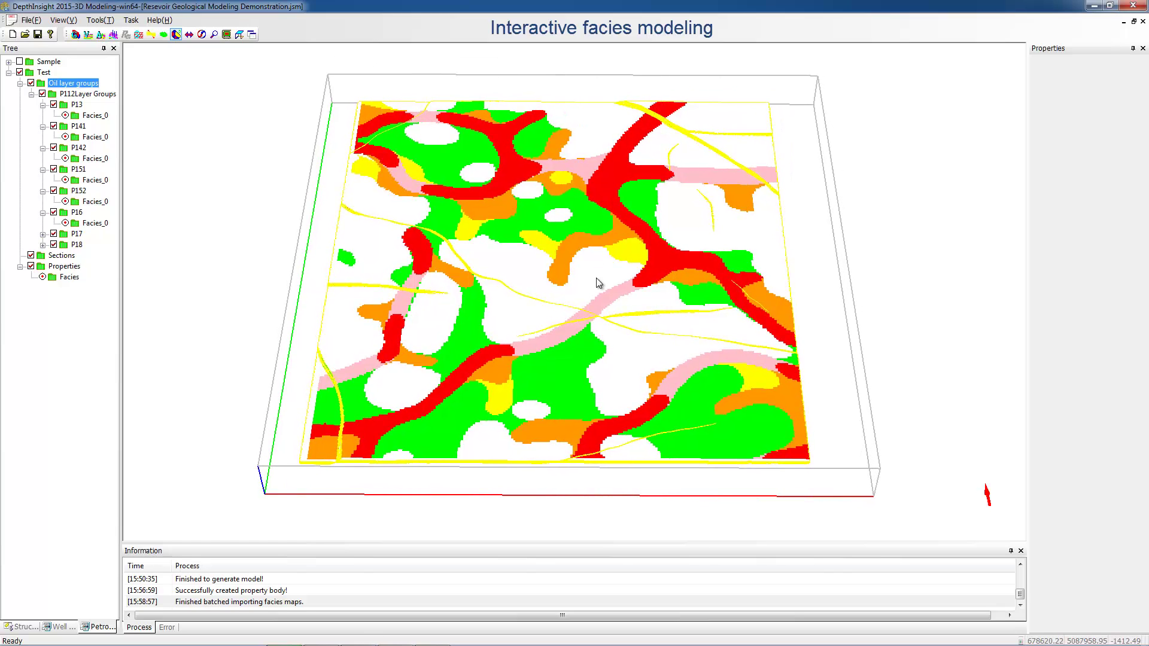
scroll(596, 279, "up", 1)
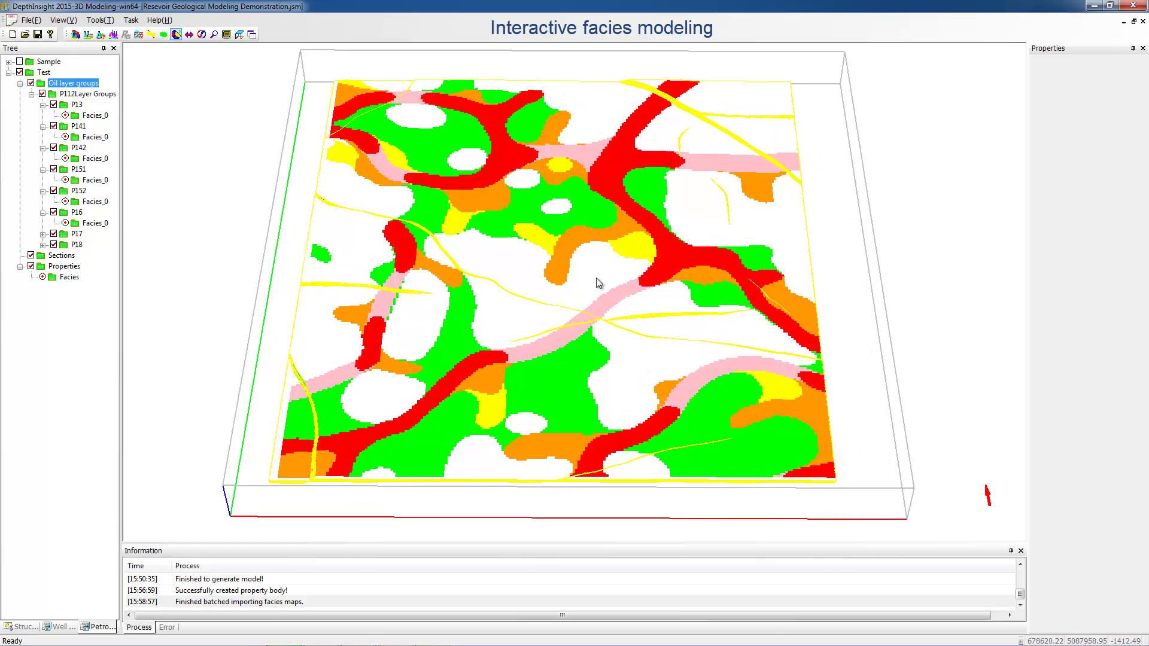
left_click(31, 267)
left_click(54, 105)
left_click(54, 127)
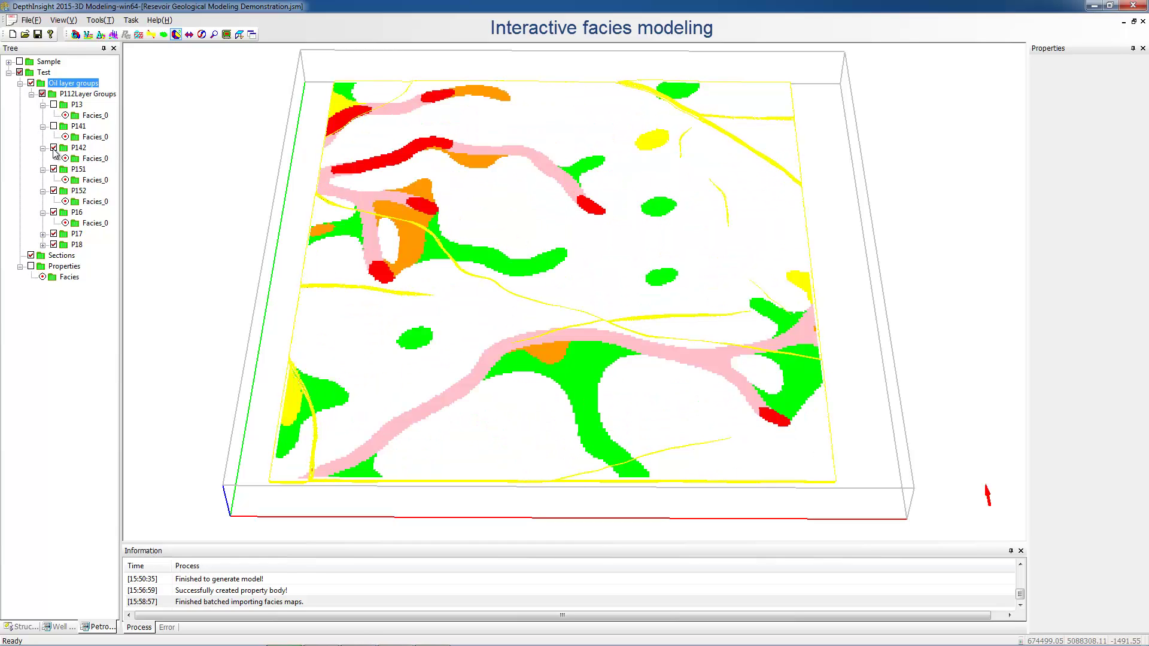
left_click(54, 148)
left_click(54, 170)
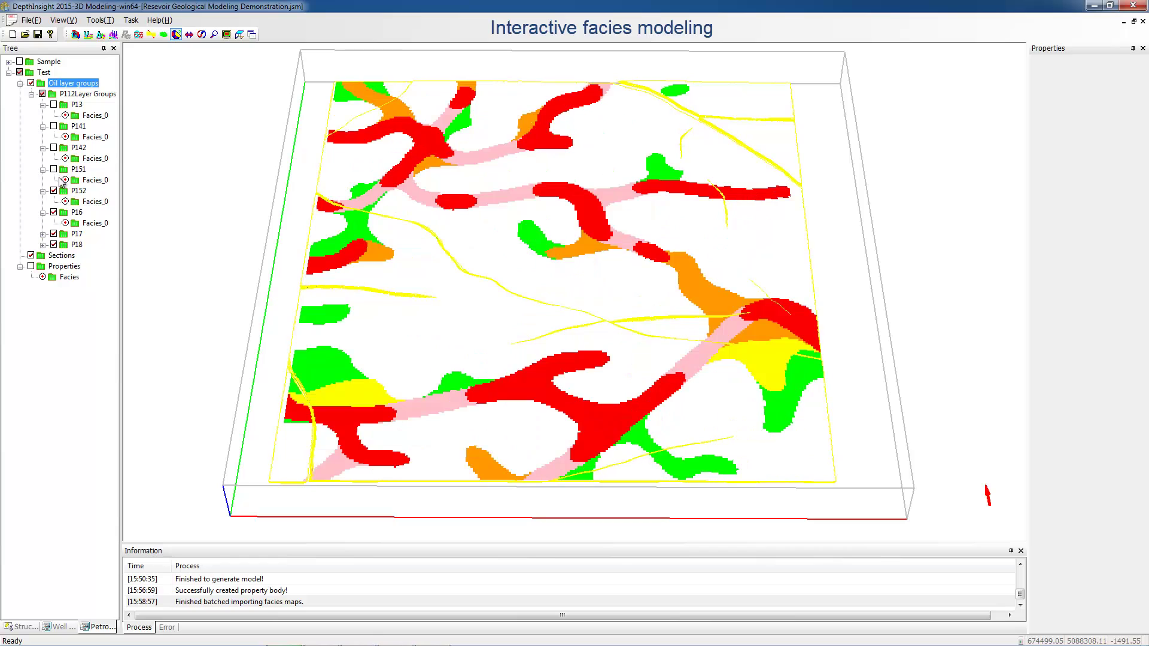
left_click(54, 148)
left_click(54, 126)
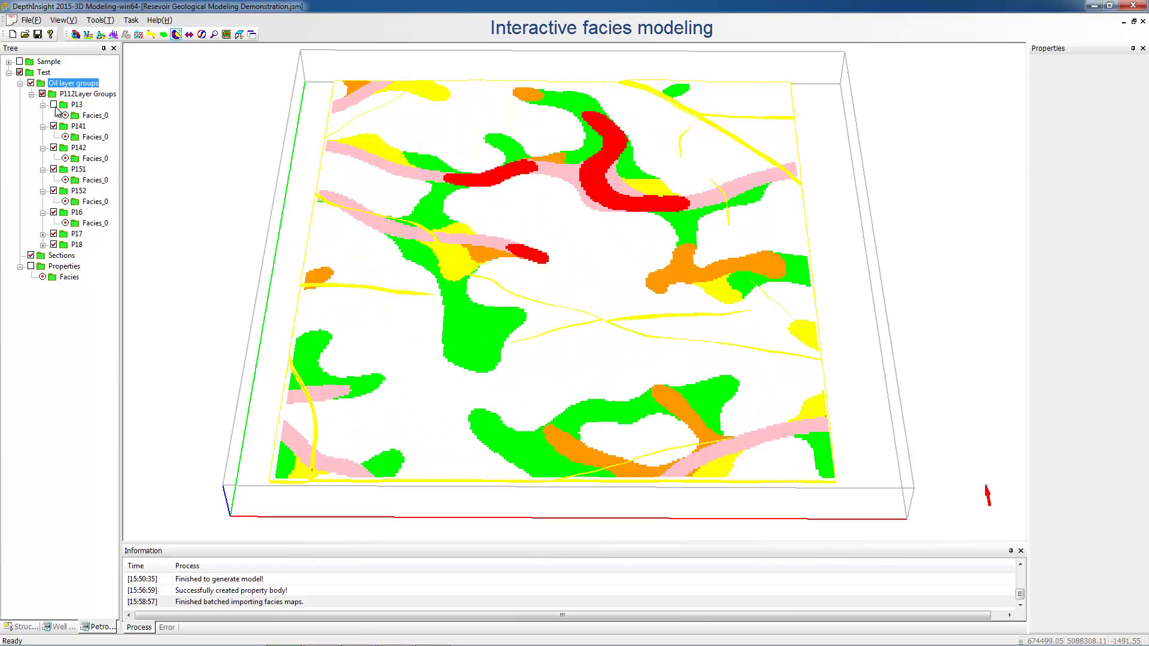
Step: Edit the facies property of layer P141, filling a small elongated polygon near the map's centre with Residual Non-main River
left_click(79, 127)
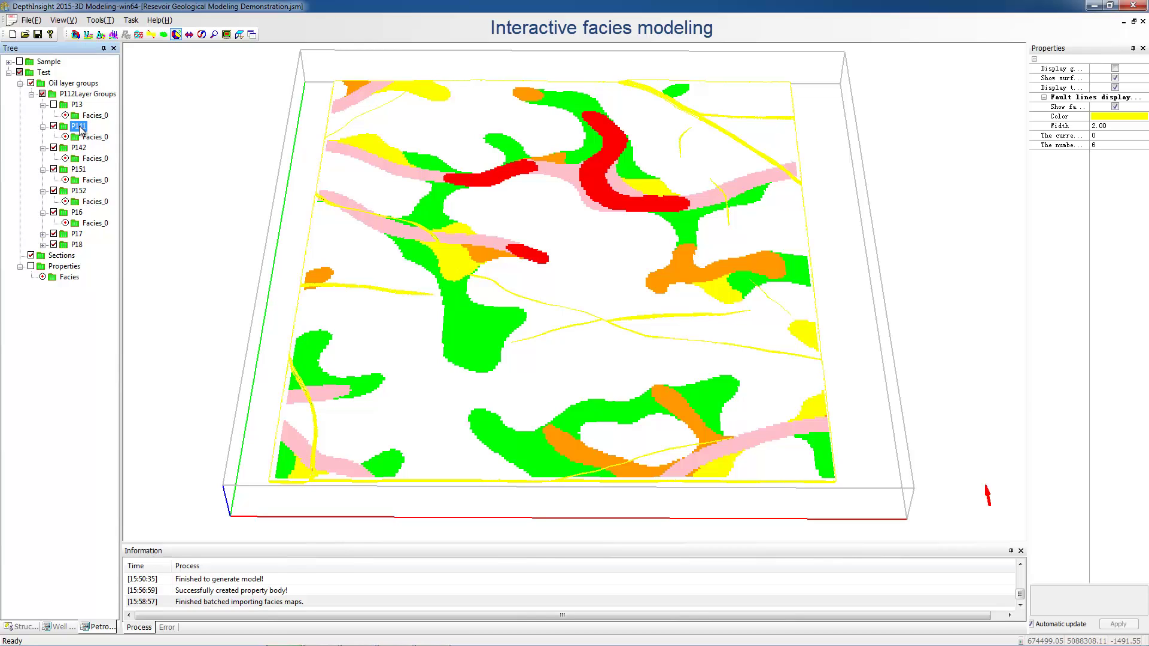
right_click(80, 127)
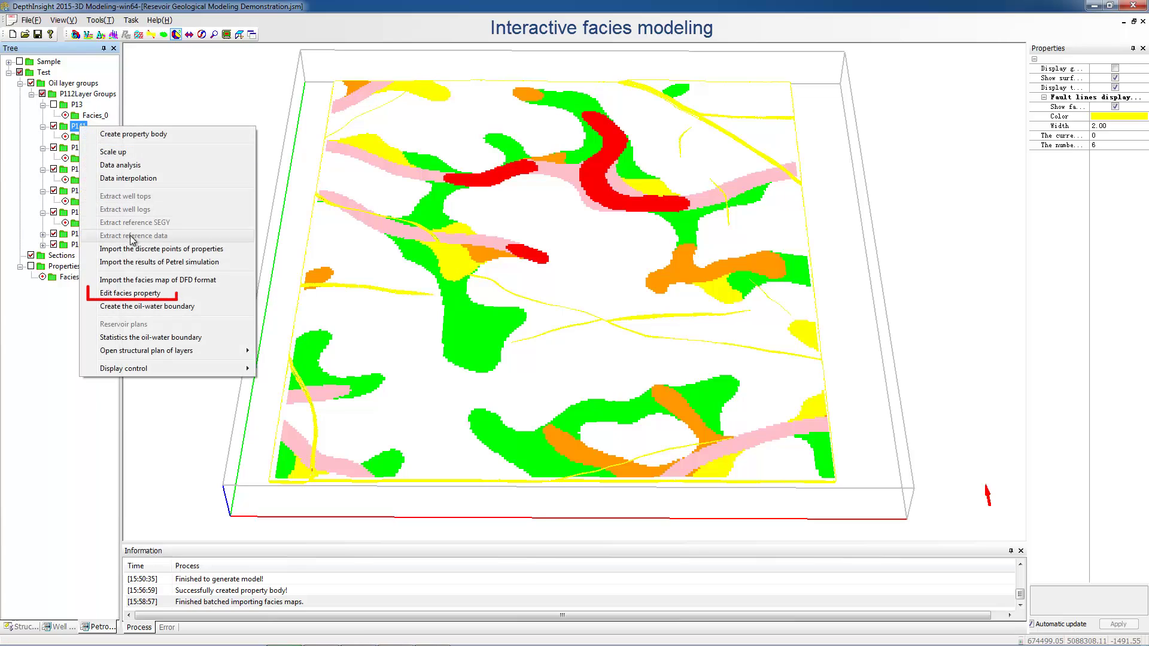
left_click(134, 298)
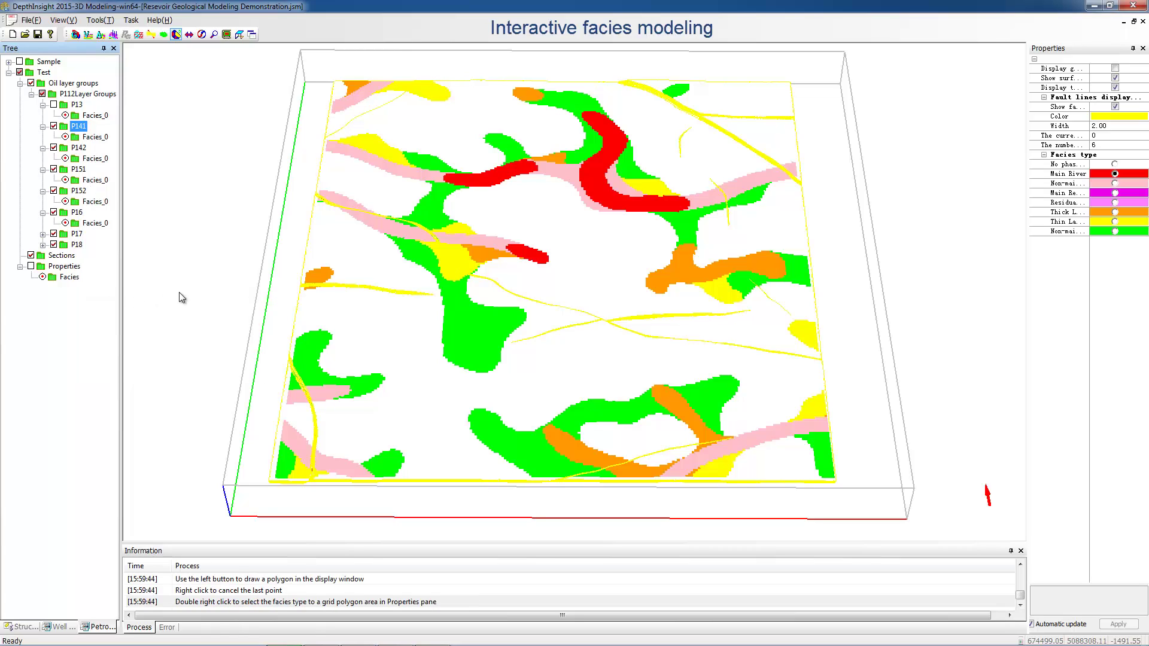
left_click(1115, 204)
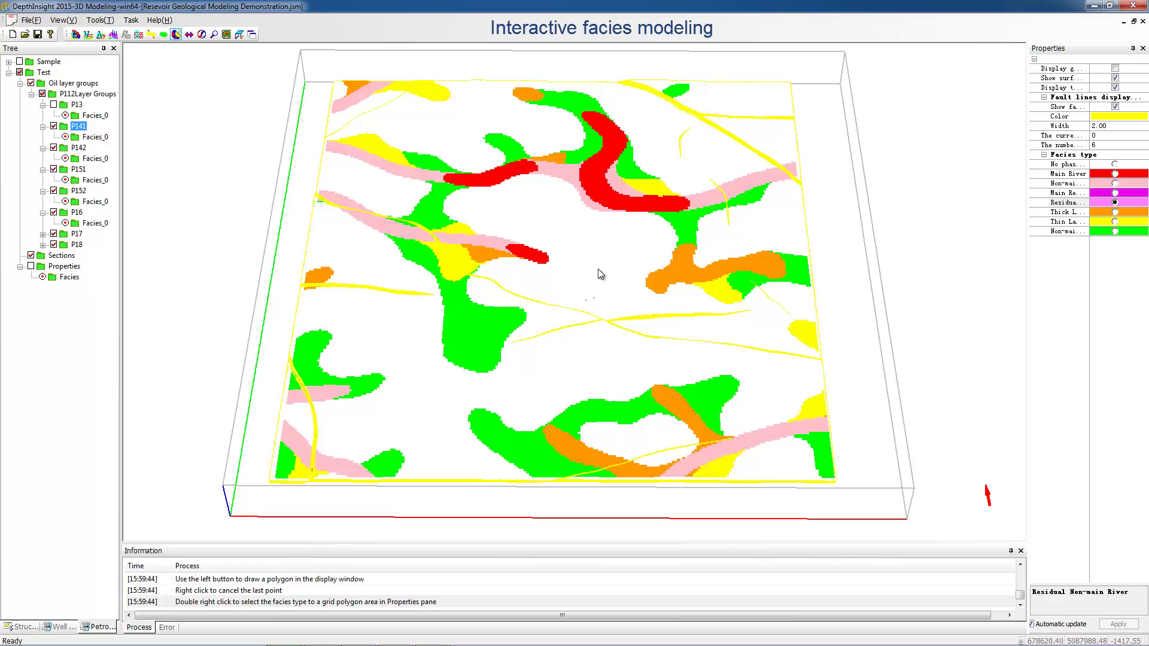
right_click(583, 242)
right_click(583, 241)
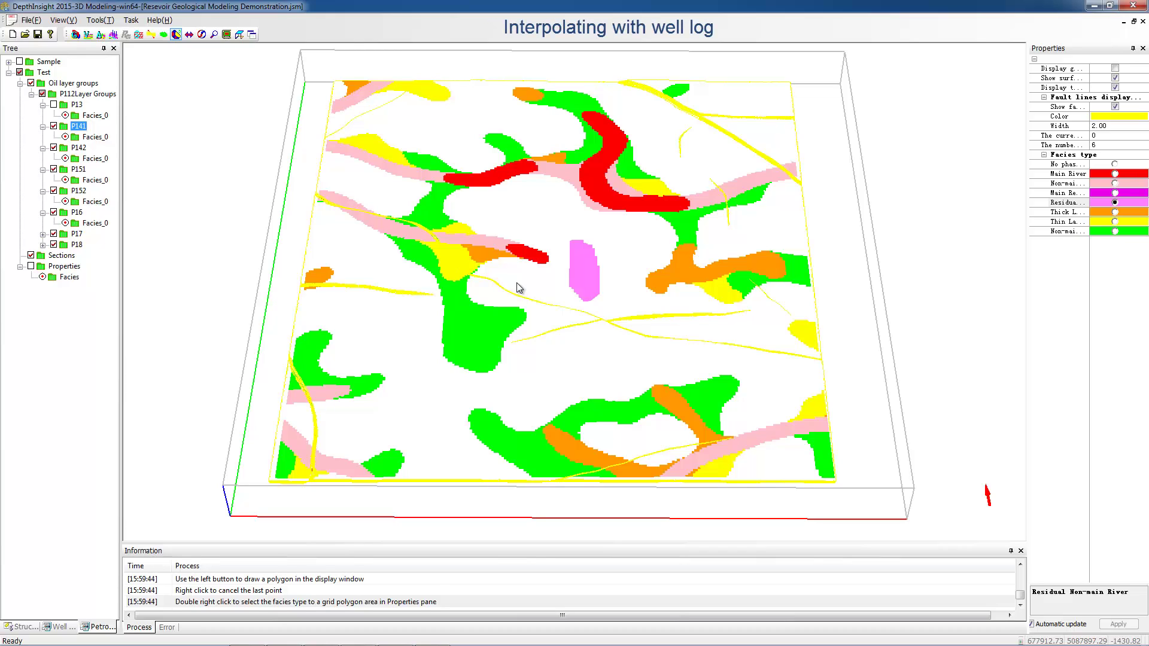
Step: Redisplay Properties and P13, and define a new facies-type model named YLSL under Test with its own new facies information
left_click(31, 266)
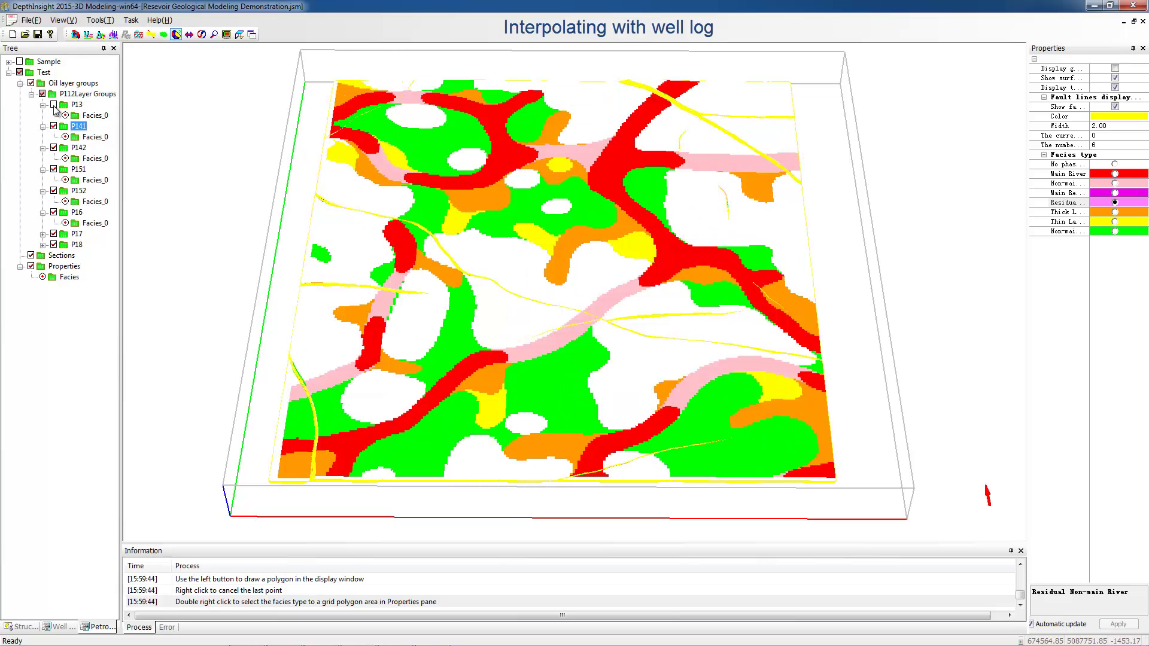
left_click(45, 73)
right_click(47, 76)
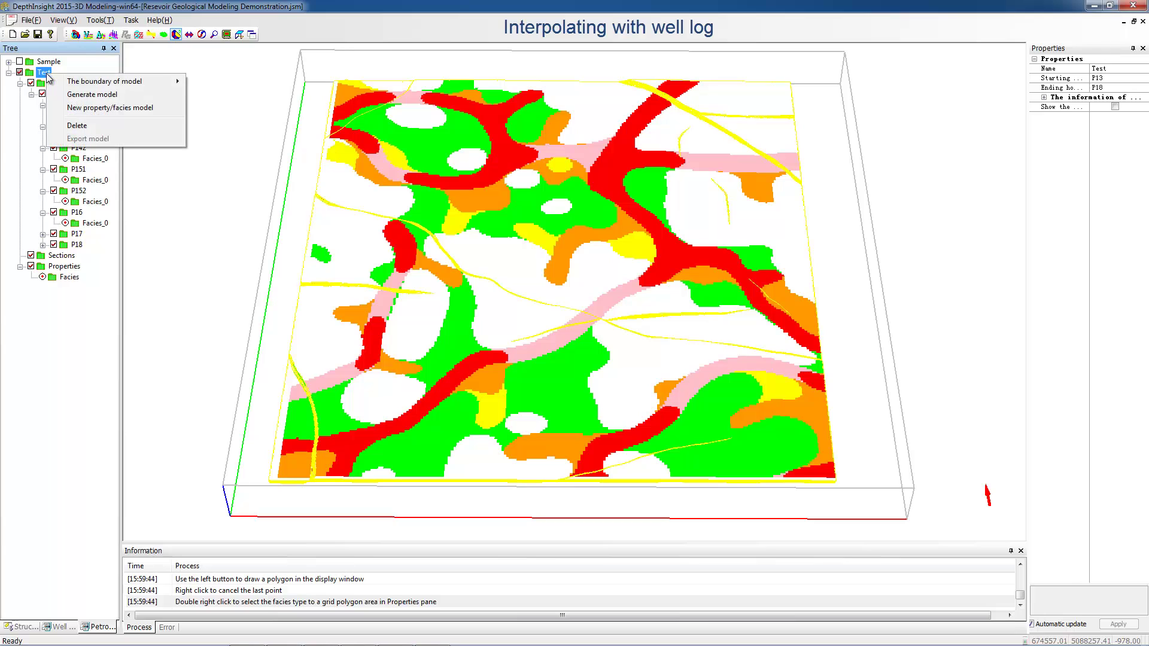
left_click(99, 110)
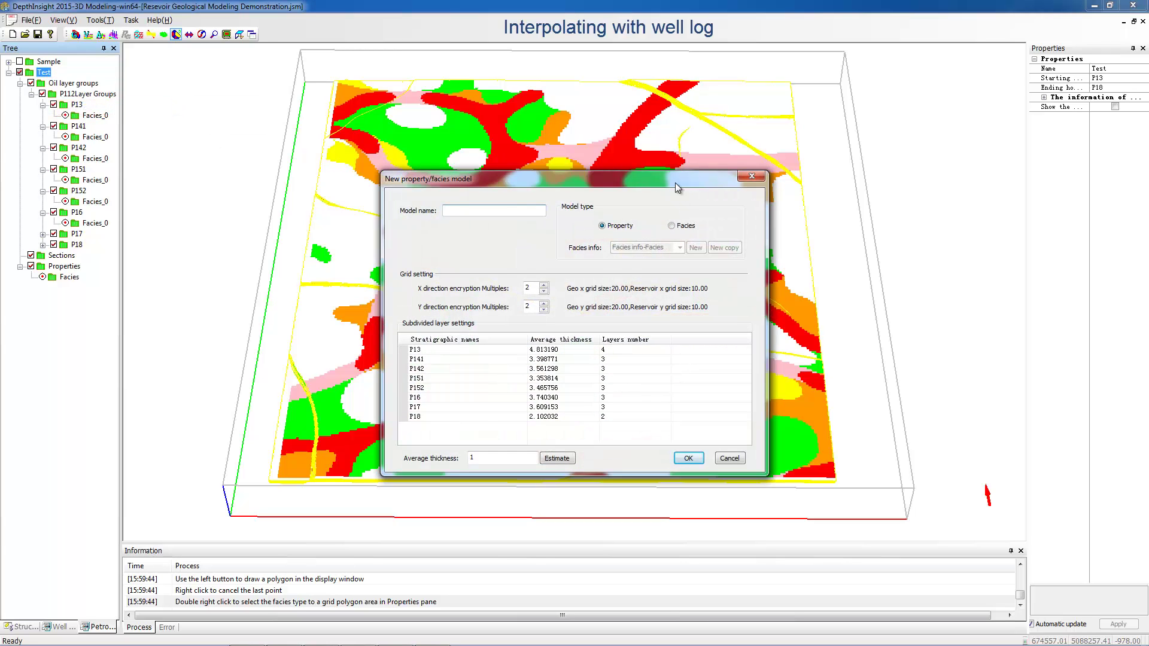
left_click_drag(675, 182, 673, 163)
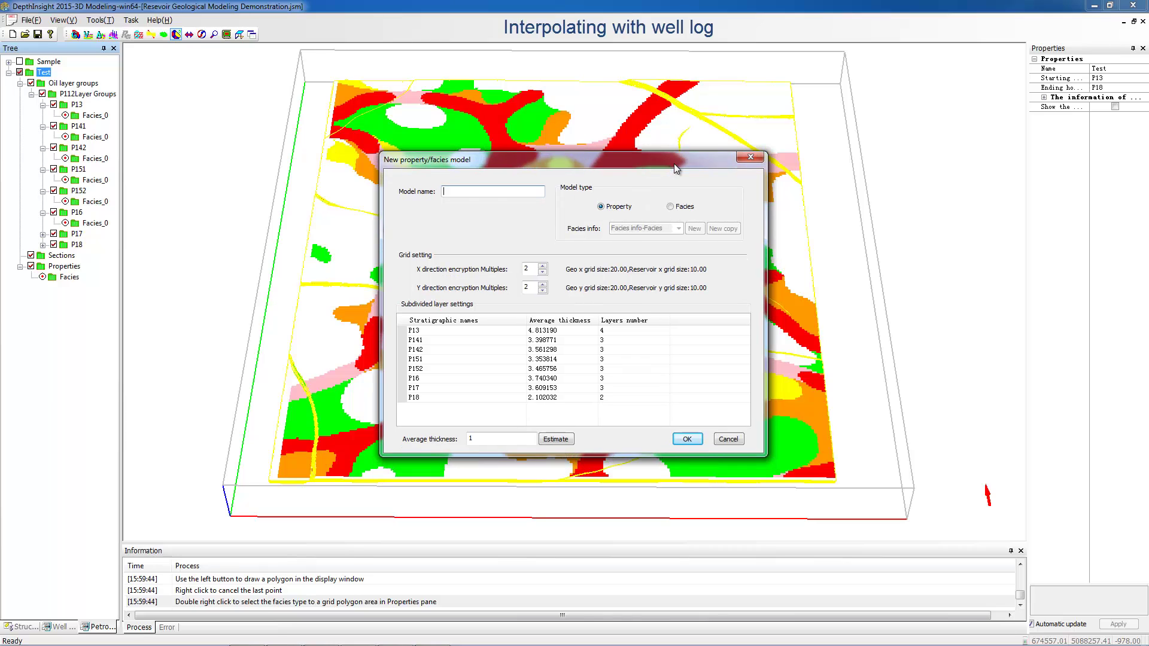
left_click(671, 207)
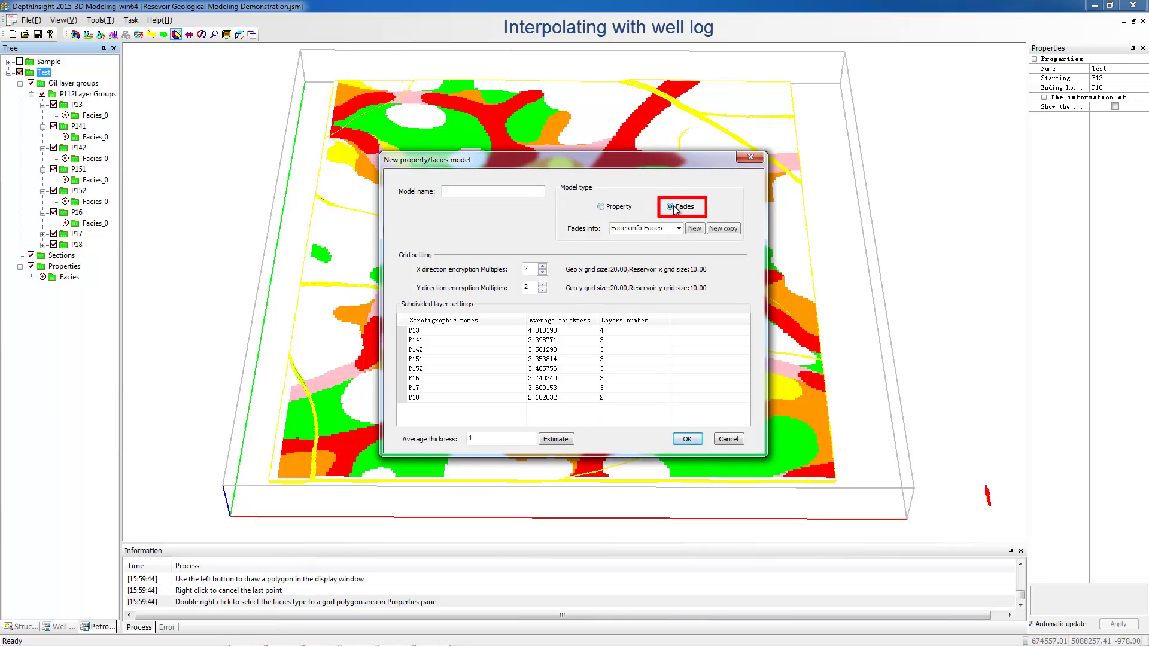
left_click(475, 192)
type("YLSL")
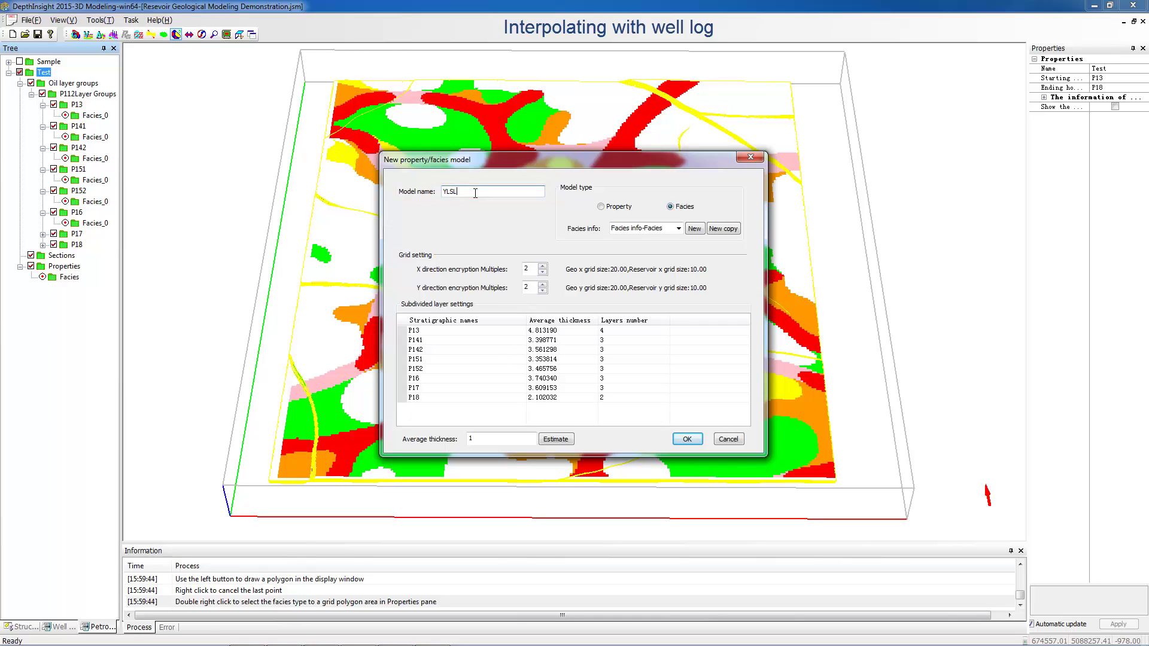
left_click(694, 228)
Step: Set the X and Y encryption multiples to 1 and the average thickness to 0.6, estimate the layer numbers, and create the model
double_click(526, 268)
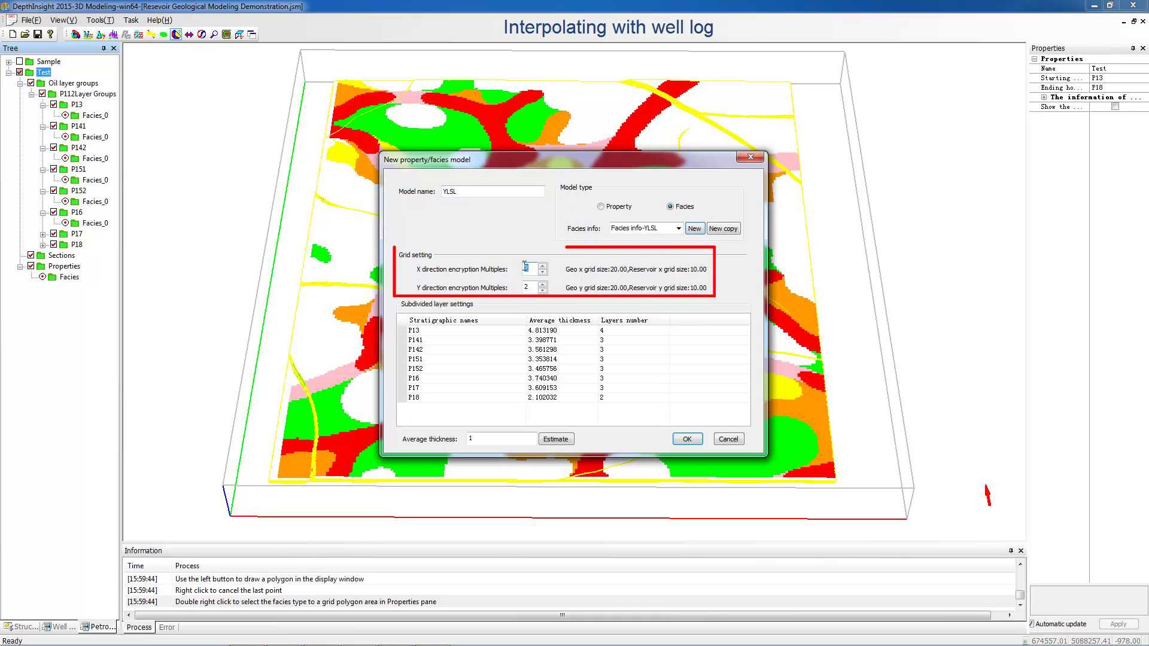
type("1")
double_click(470, 439)
type("0.6")
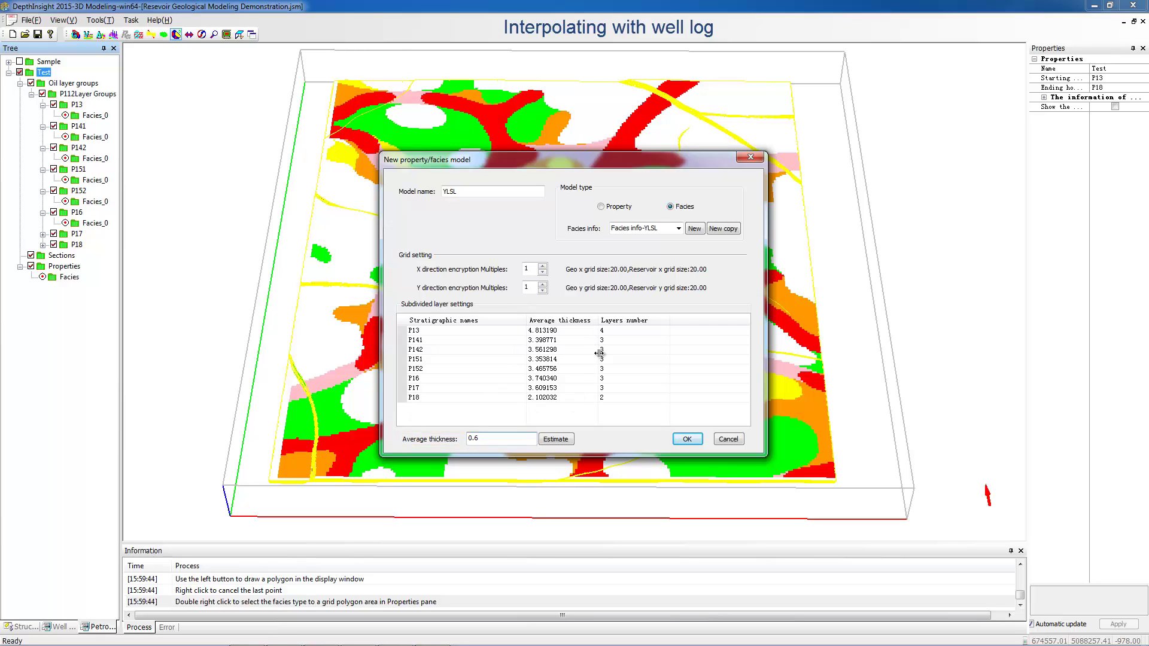
left_click(564, 441)
left_click(685, 439)
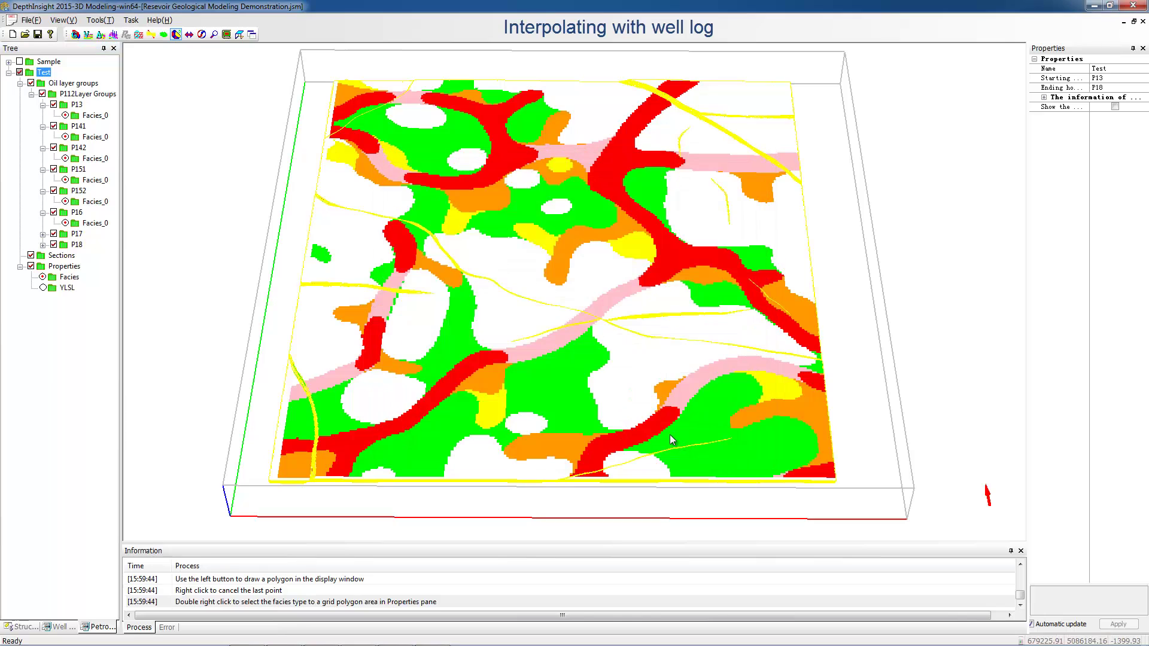
Step: Make the YLSL property model the displayed one and open its facies information for editing
left_click(67, 266)
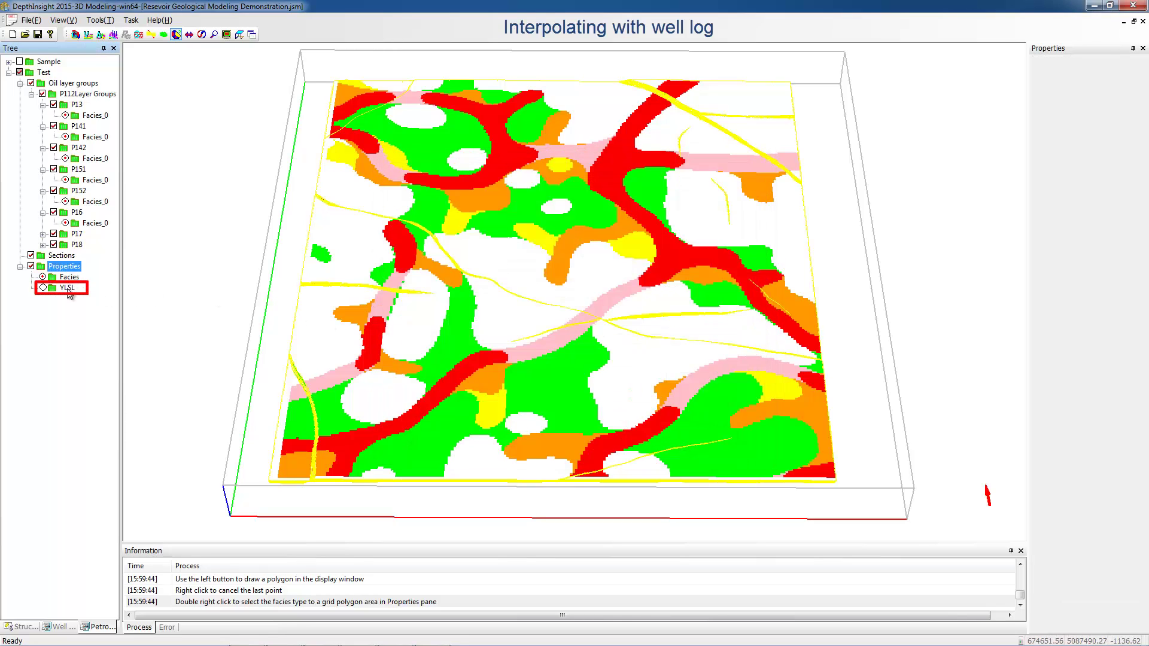
left_click(43, 288)
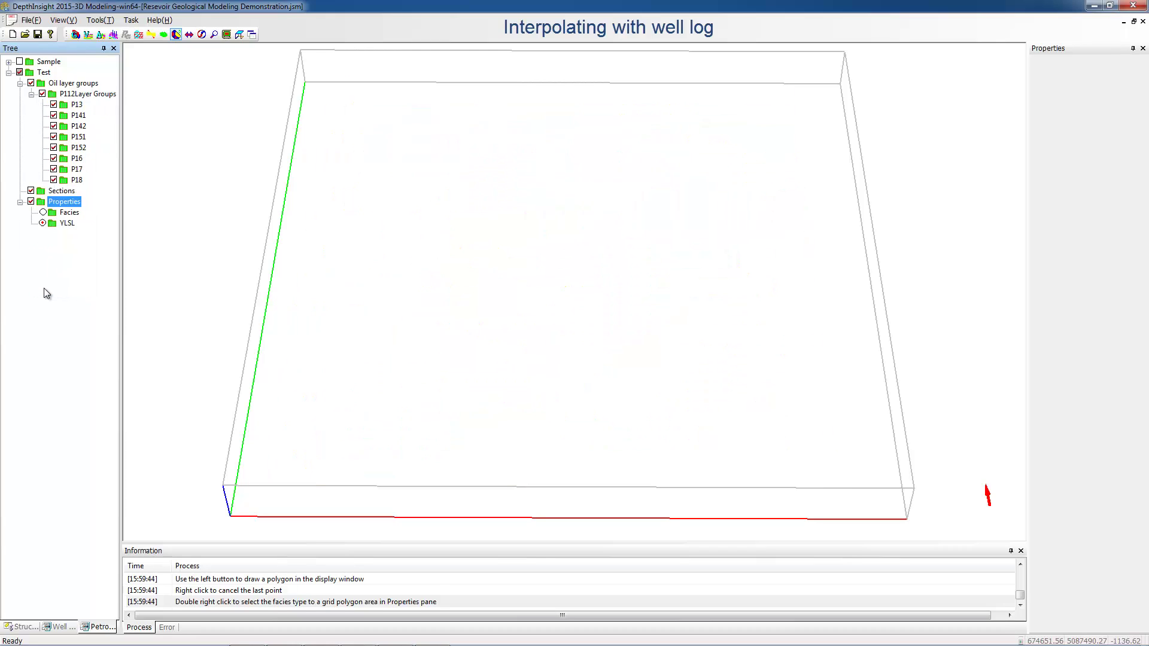
left_click(65, 223)
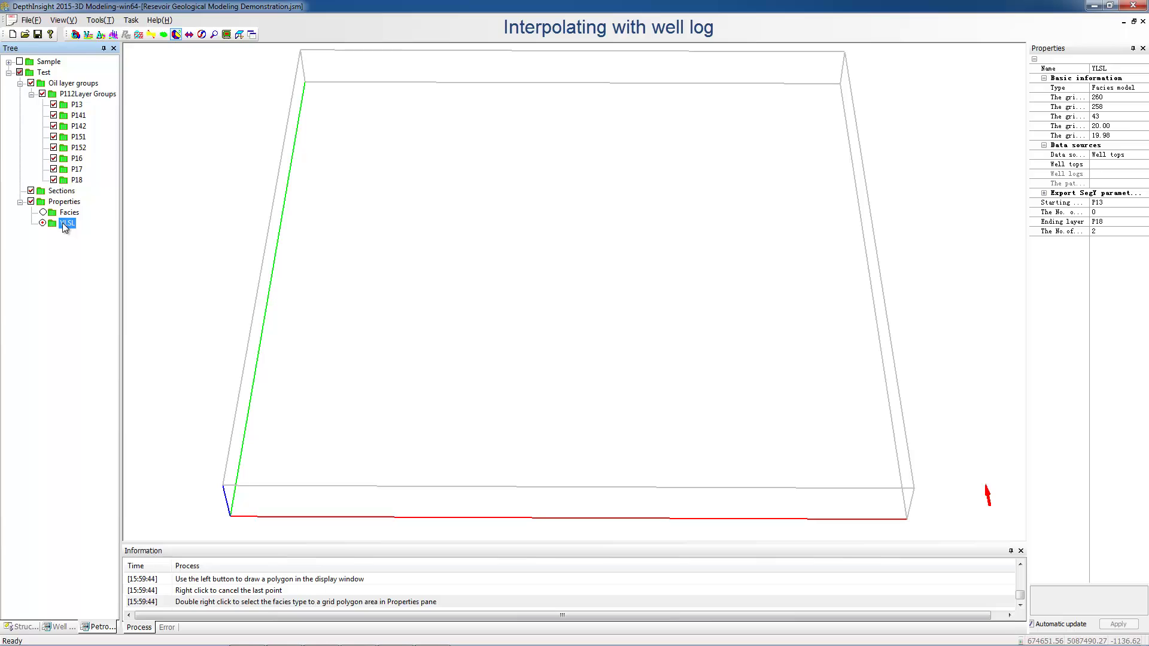
right_click(65, 223)
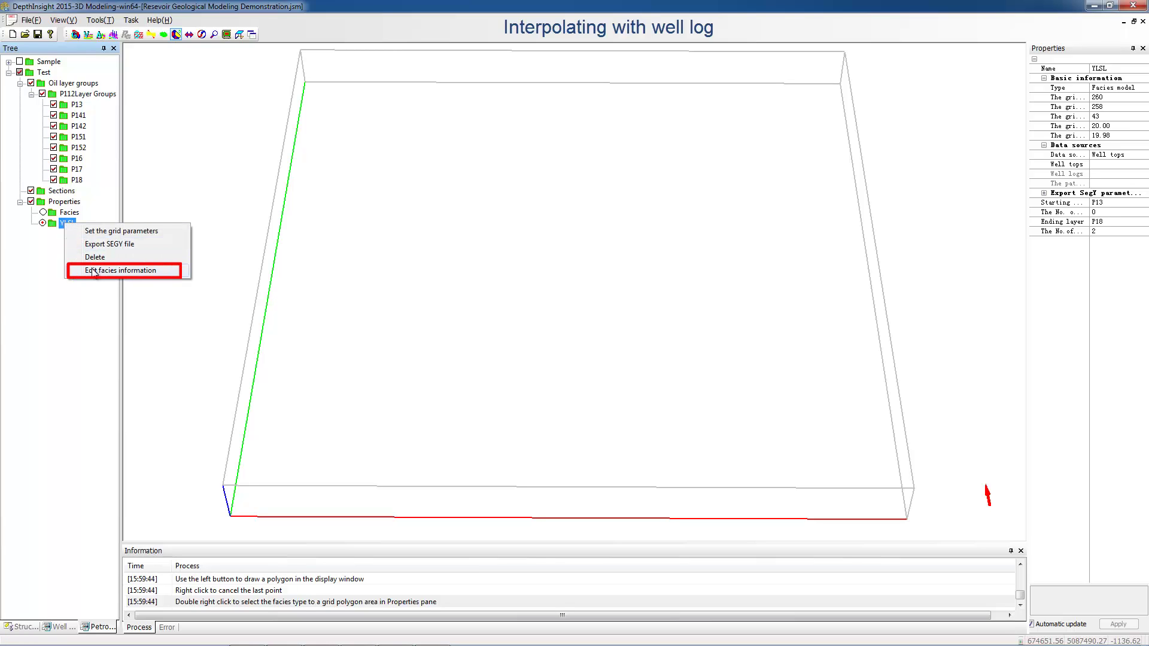
left_click(95, 271)
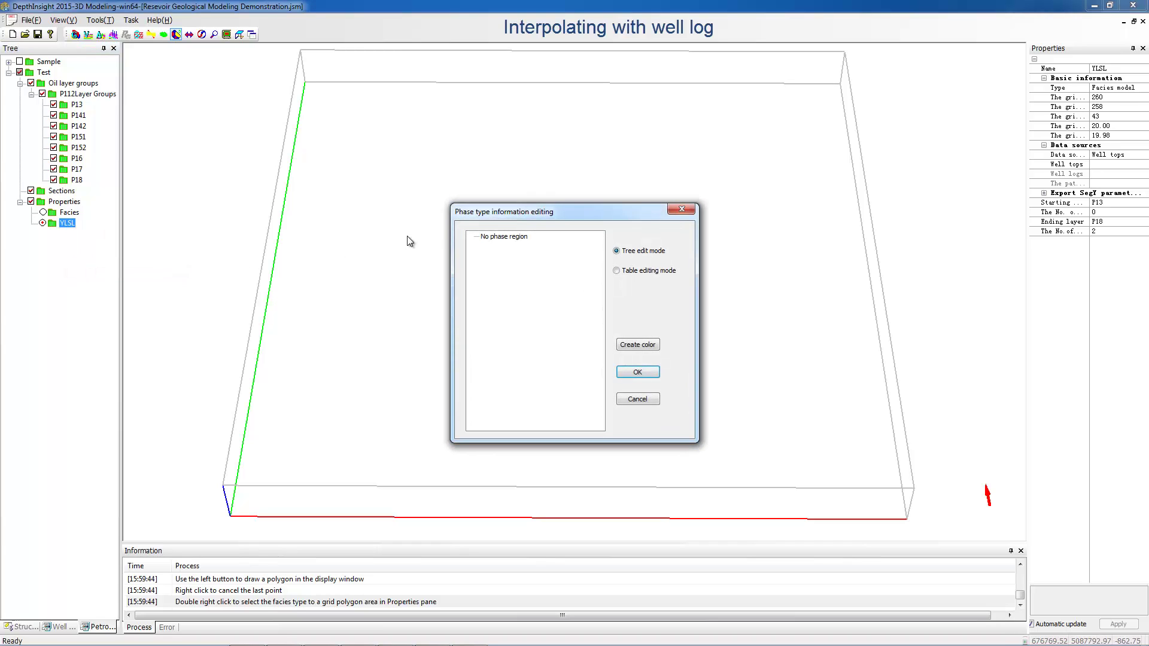
Step: Open the Well log values.png image from the desktop and arrange it beside the facies information dialog
left_click_drag(552, 214, 591, 158)
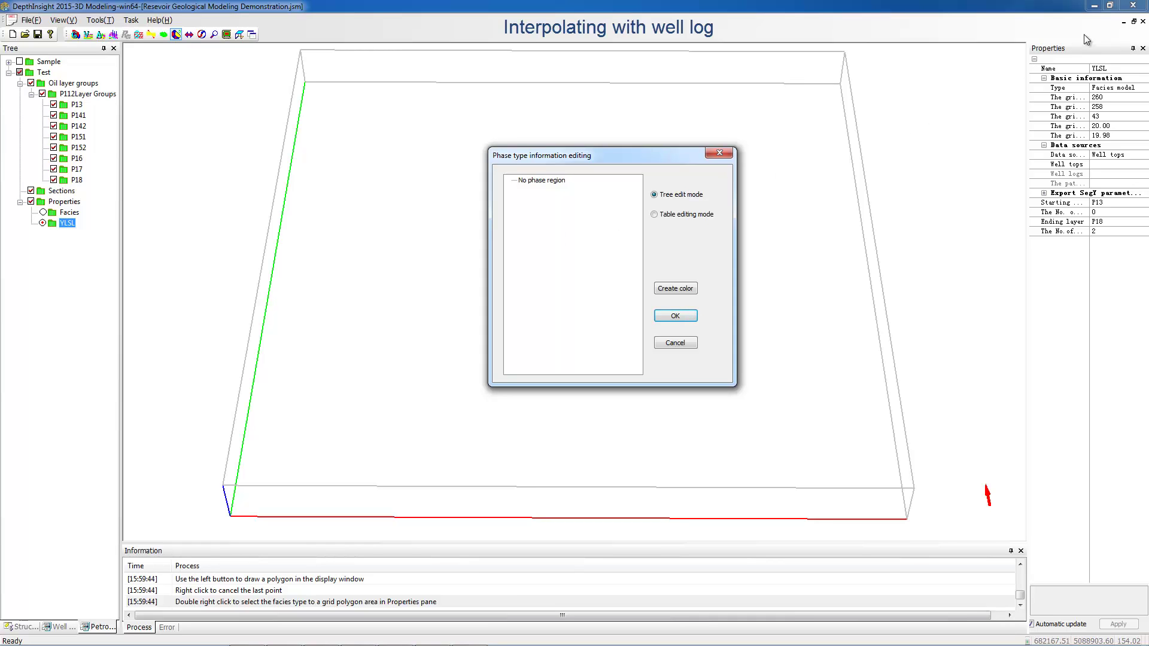
left_click(1109, 7)
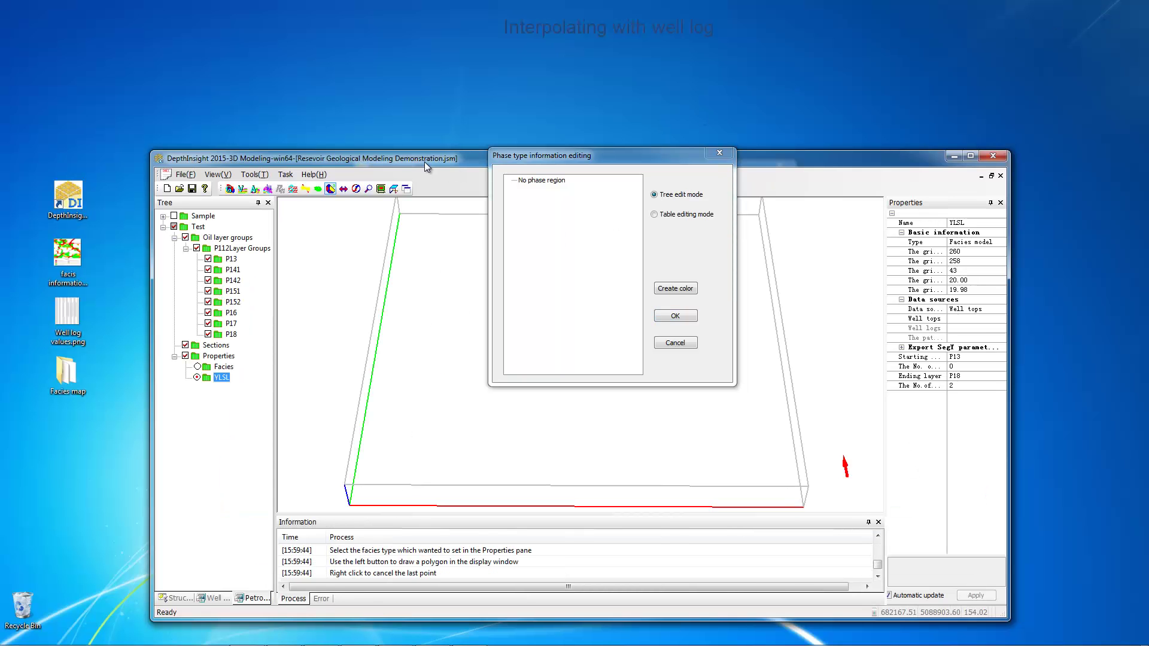
double_click(60, 326)
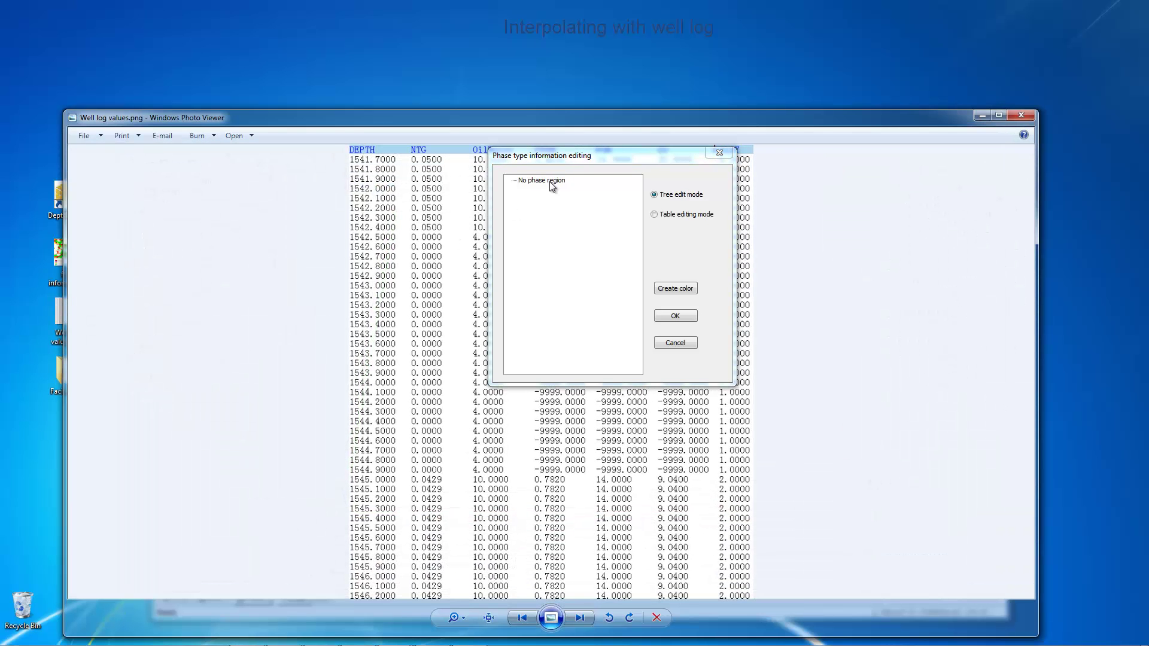
left_click_drag(520, 119, 381, 132)
left_click_drag(567, 156, 661, 190)
Step: Insert two phases named 1.0000 and 2.0000 to match the YLSY log values, and close the reference image
right_click(643, 278)
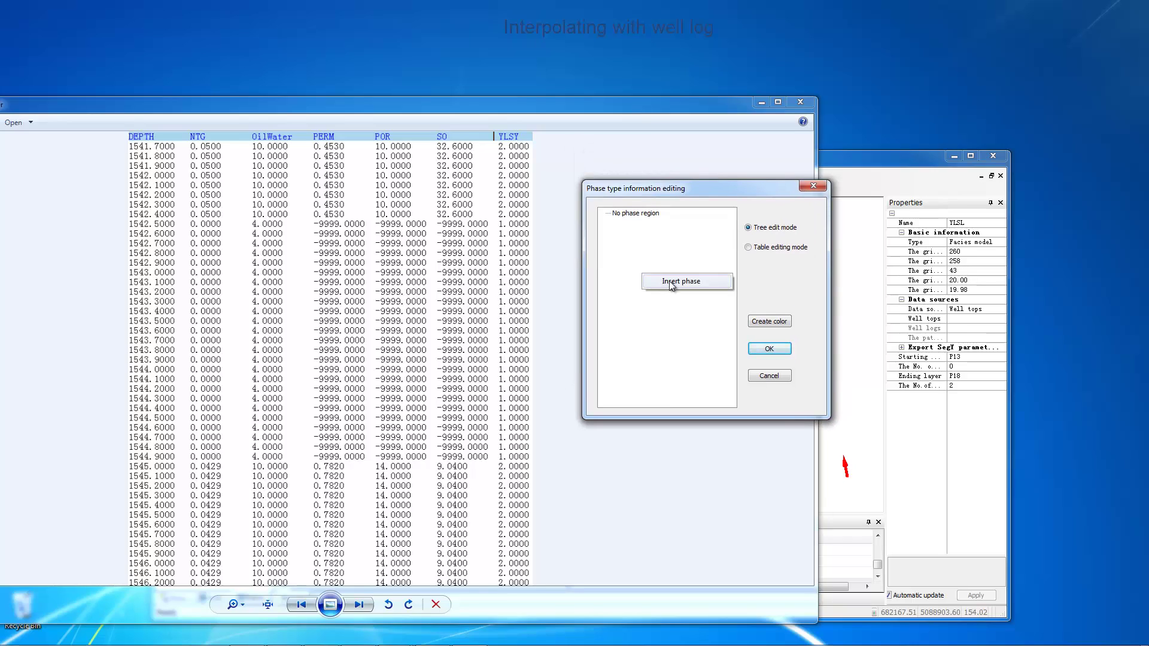
left_click(670, 282)
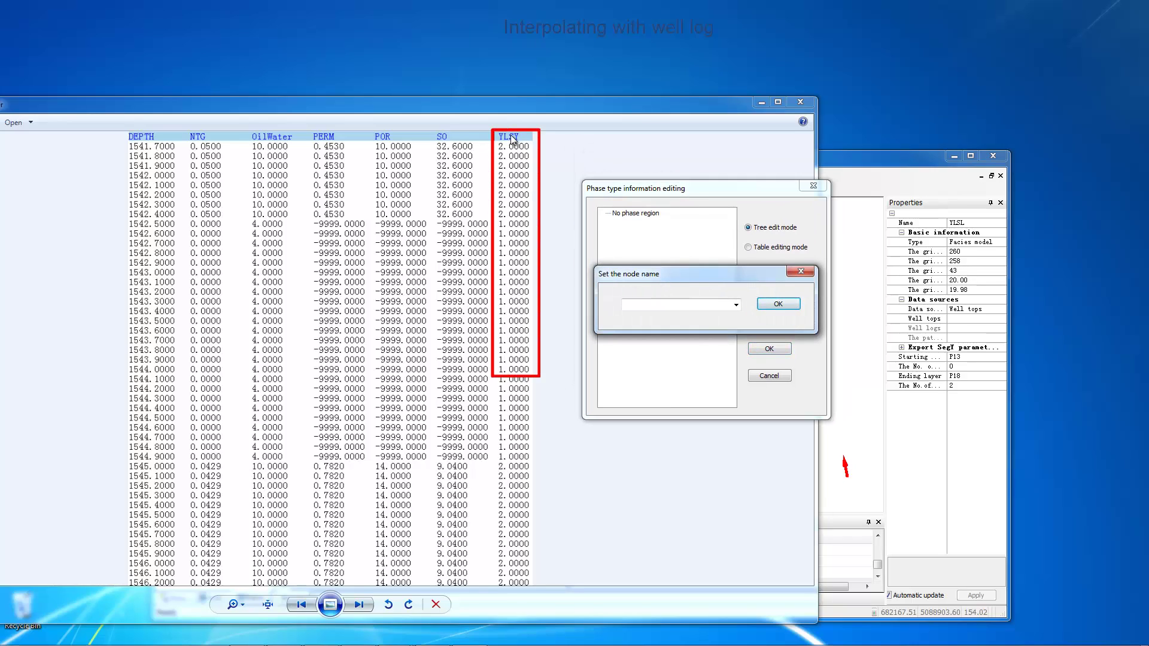
left_click(629, 307)
left_click(780, 305)
right_click(670, 263)
left_click(687, 271)
left_click(777, 304)
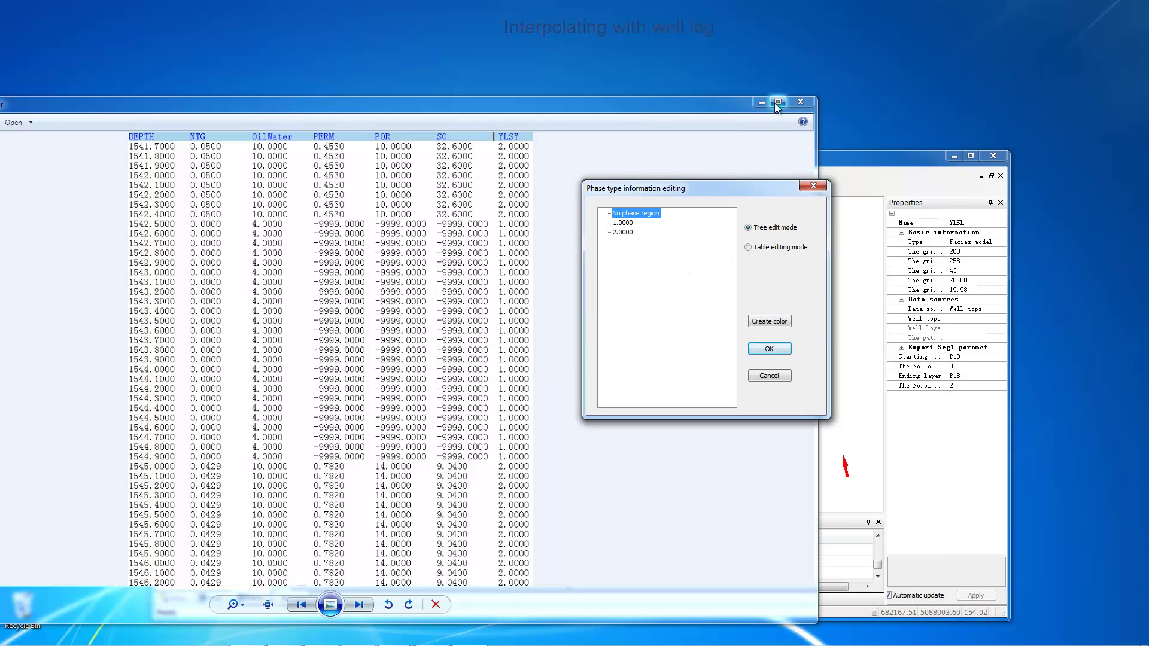
left_click(798, 103)
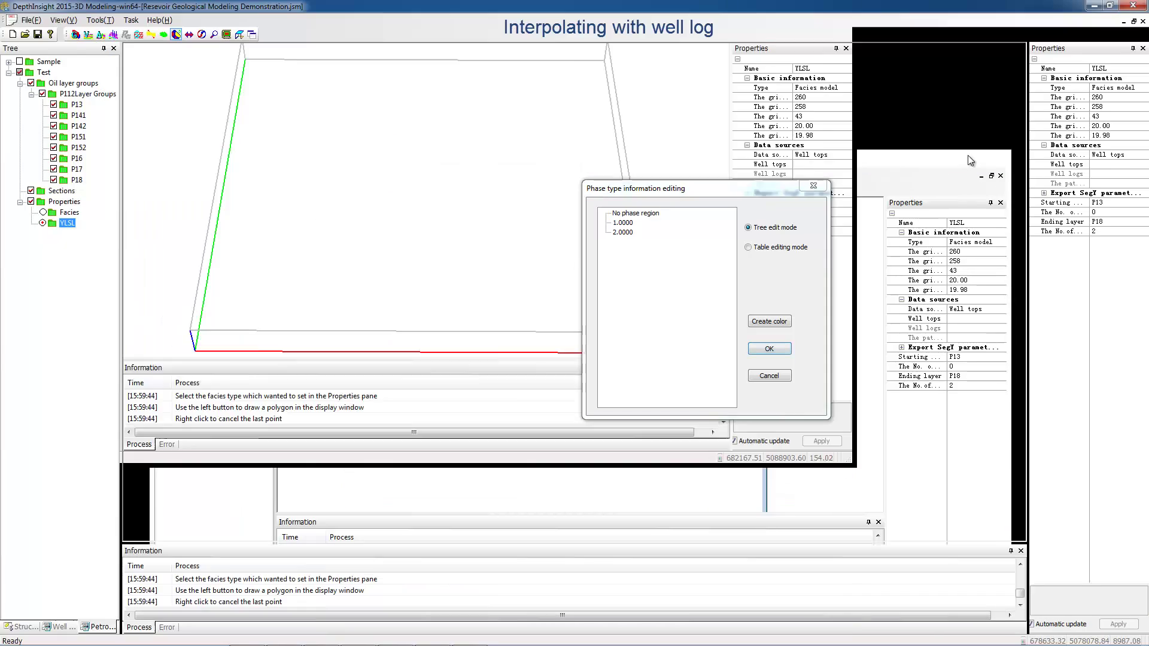
left_click_drag(712, 188, 667, 168)
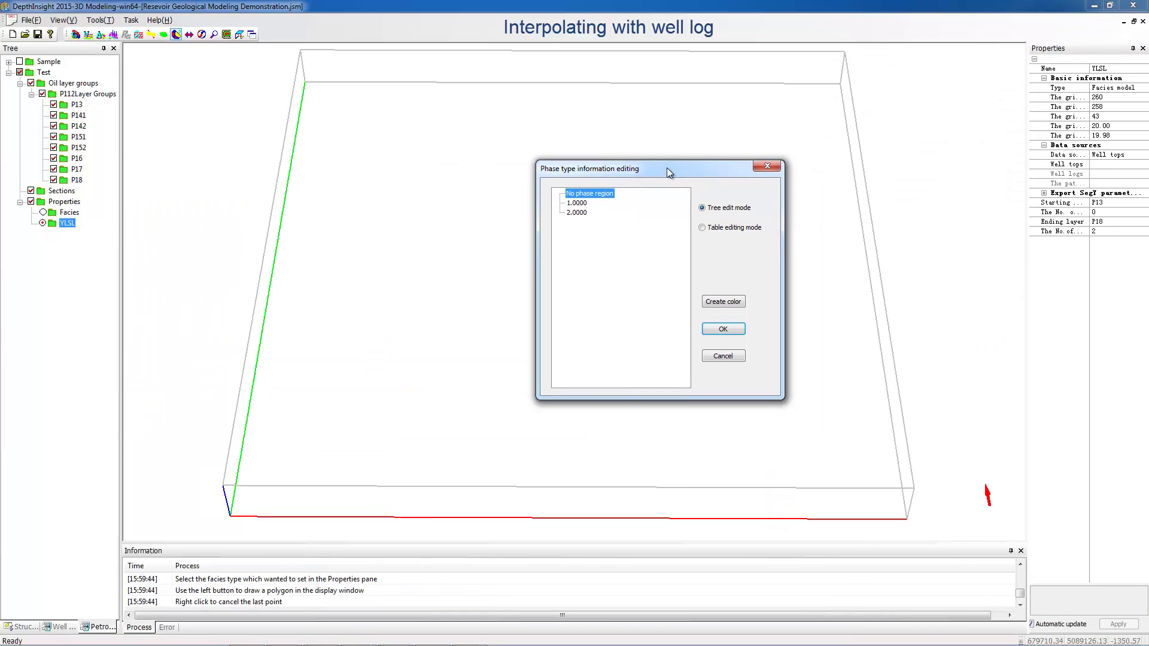
Step: Colour facies 1.0000 grey and facies 2.0000 yellow in table editing mode, and accept the facies information
left_click(703, 231)
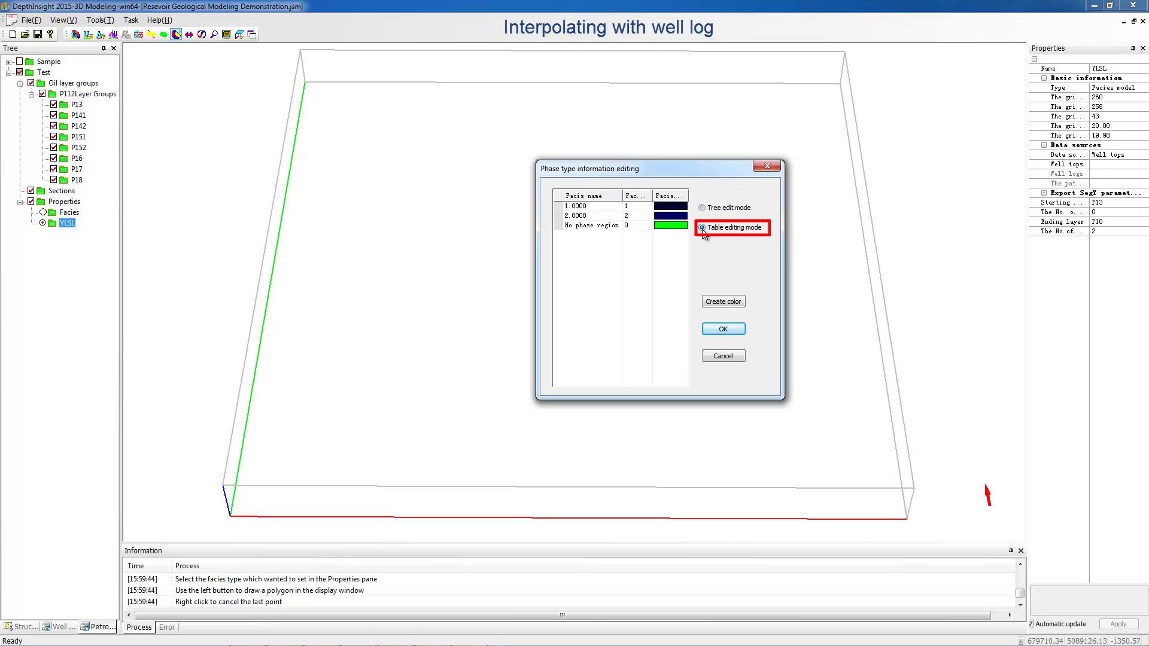
left_click(675, 207)
left_click(685, 207)
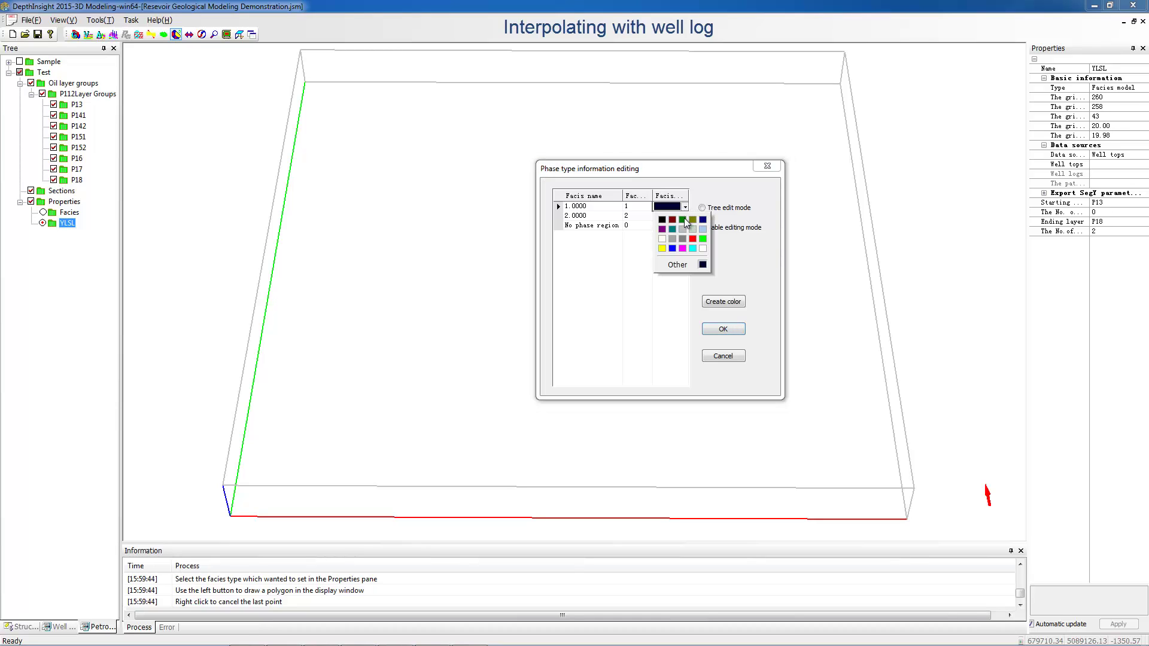
left_click(672, 239)
left_click(676, 217)
left_click(684, 217)
left_click(673, 258)
left_click(721, 330)
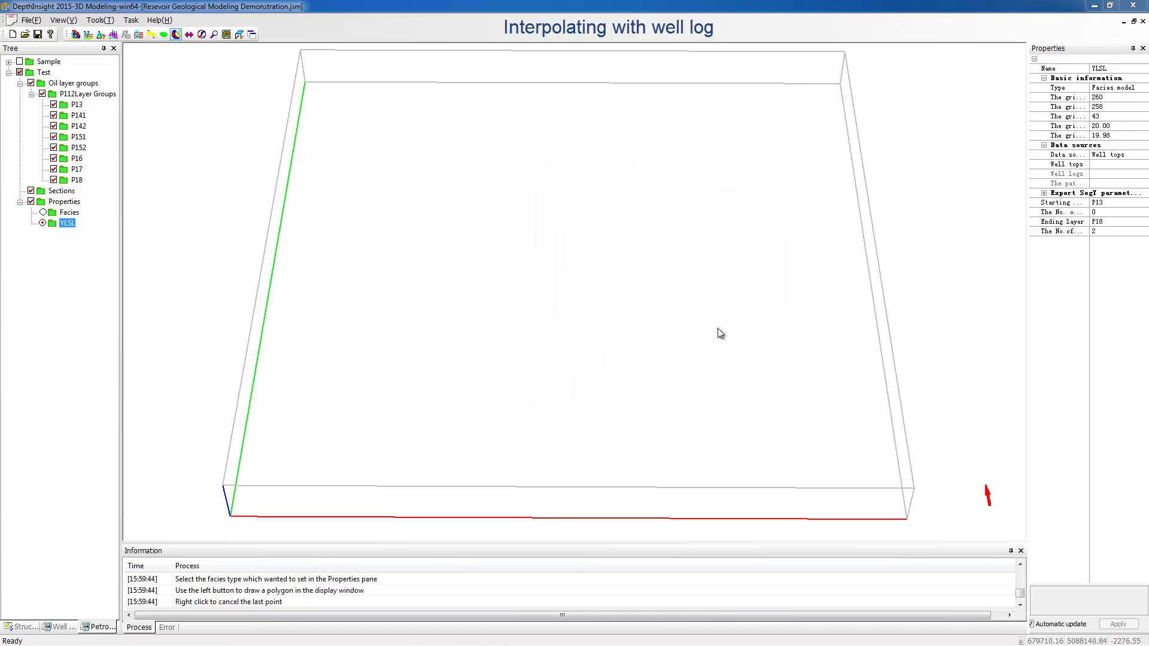
Step: Set the YLSL model's data source to Well logs and choose YLSY as its well log
left_click(1137, 155)
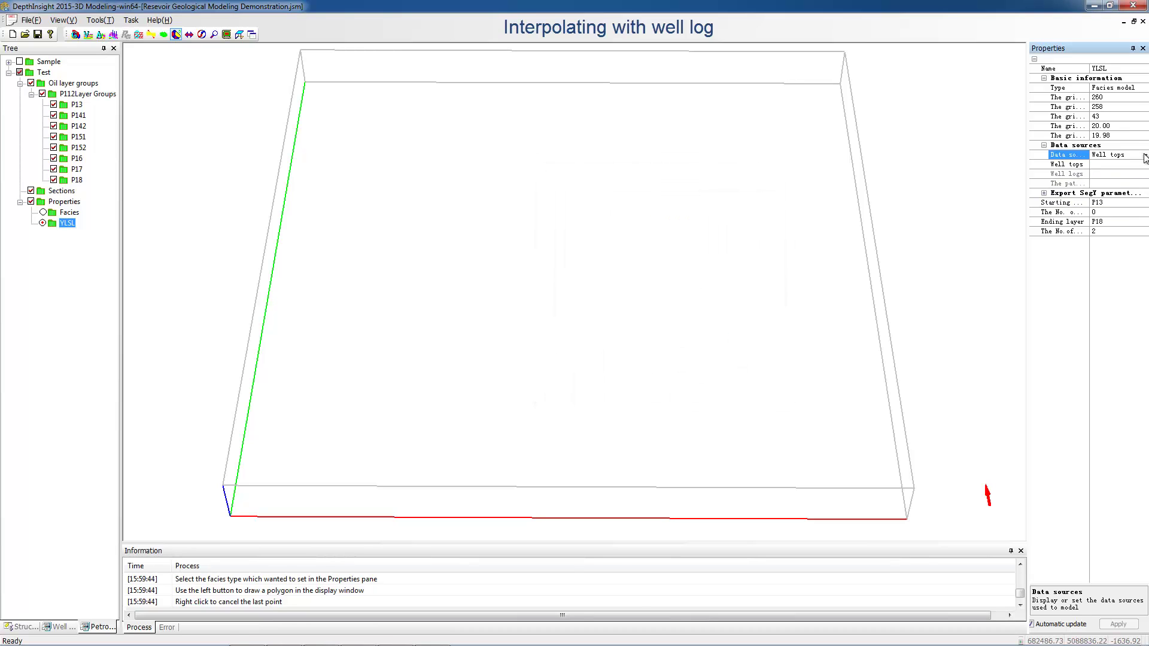
left_click(1145, 157)
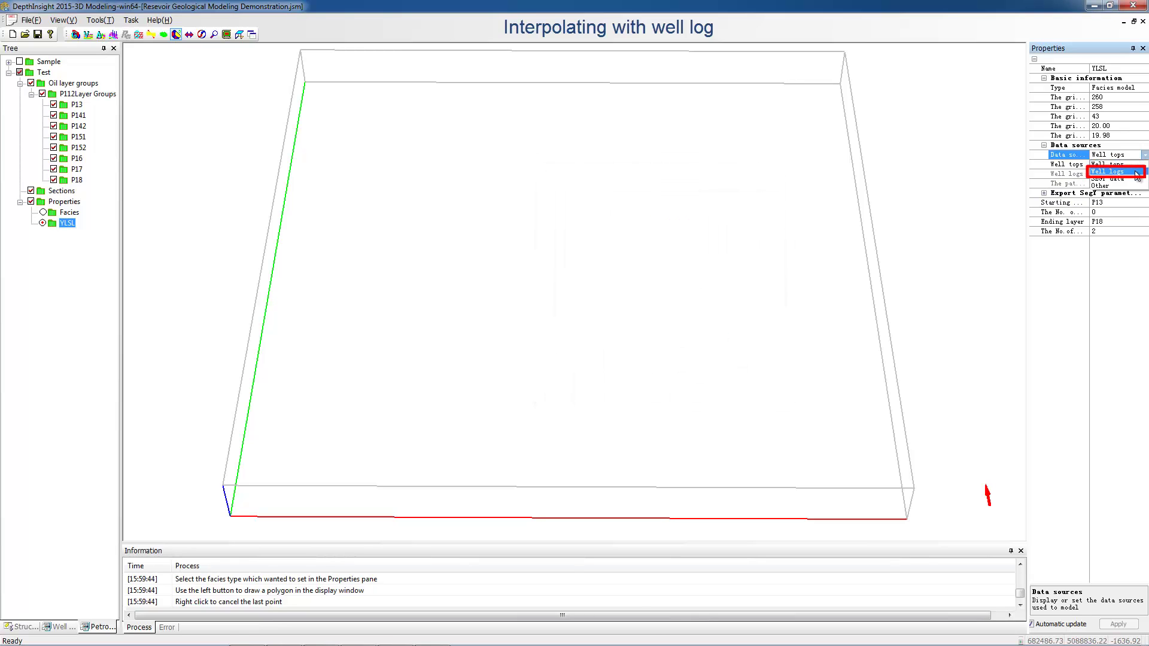
left_click(1136, 172)
left_click(1133, 173)
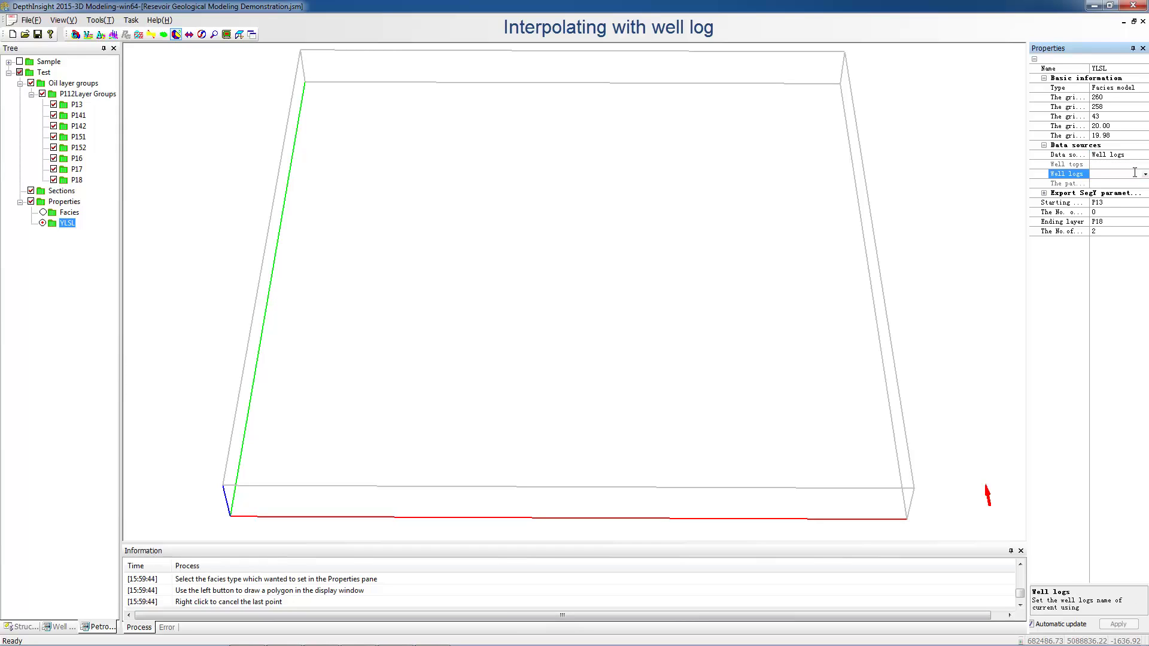
left_click(1144, 174)
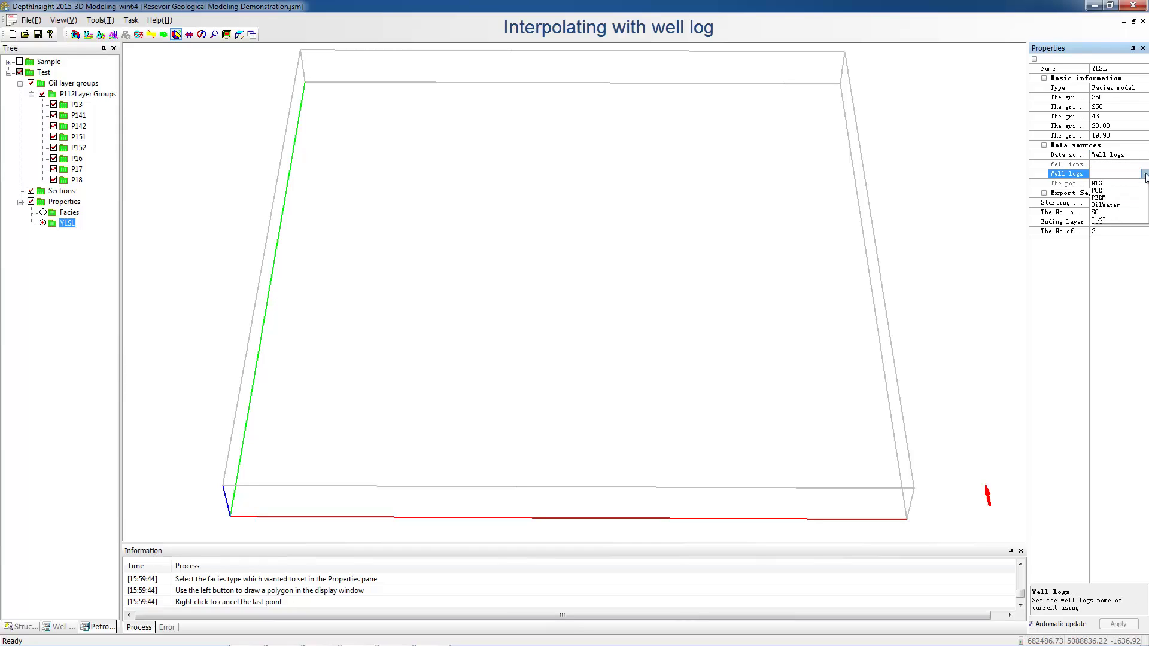
left_click(1135, 221)
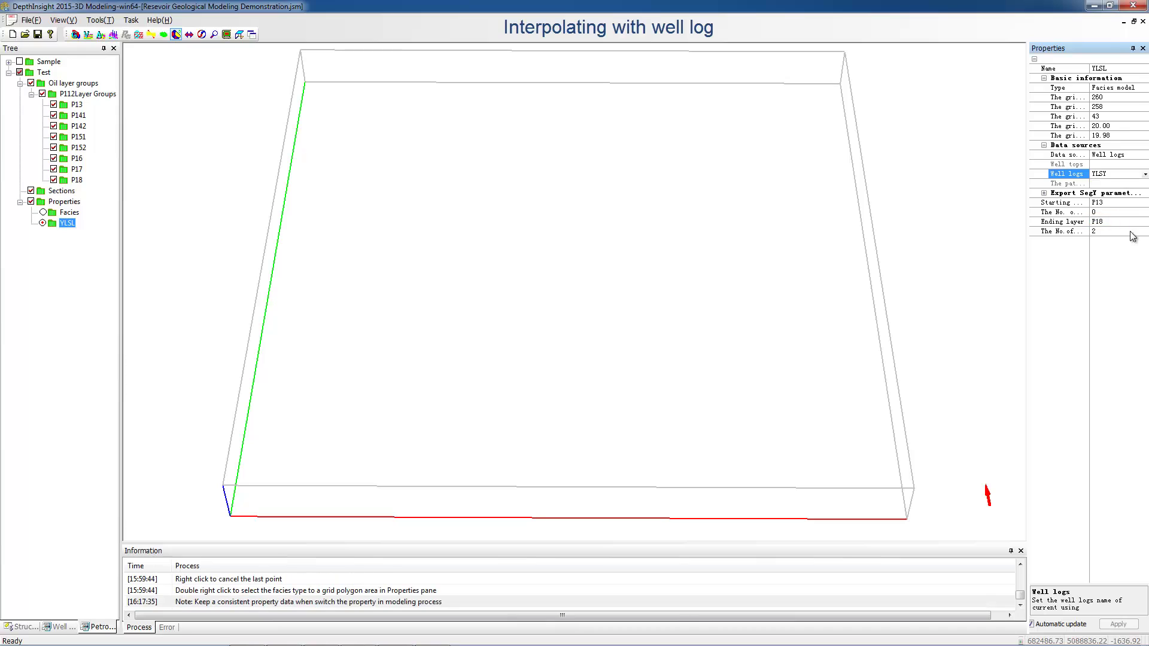
Step: Create the property body for the oil layer groups, expand layer P17, and select the YLSL model
left_click(71, 85)
right_click(71, 87)
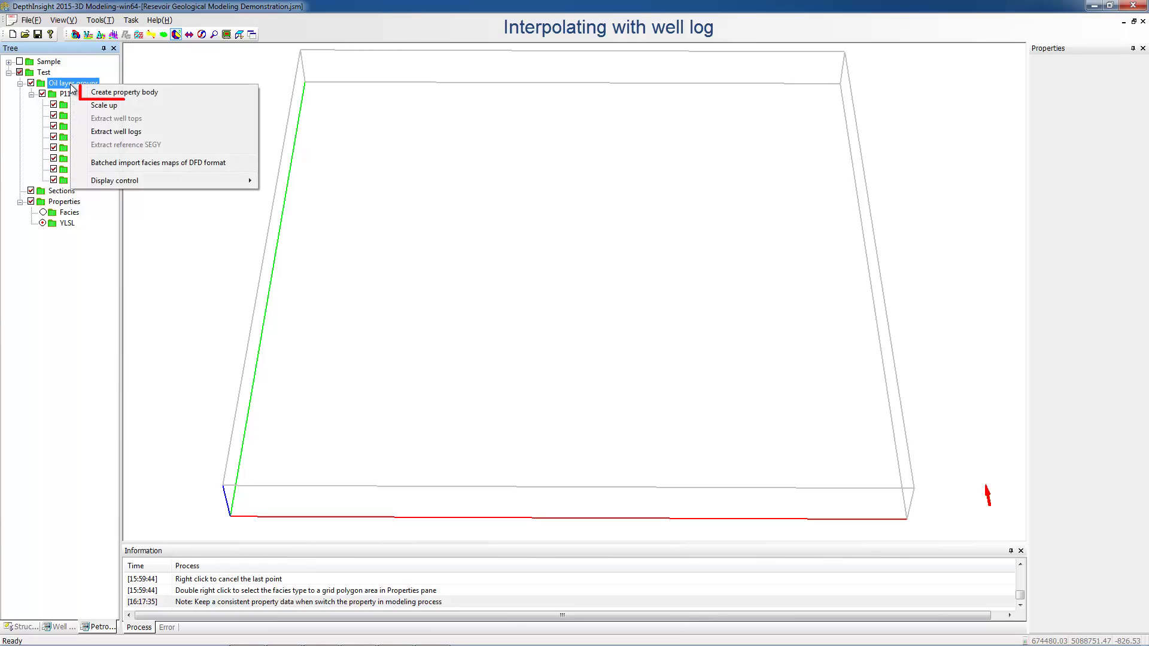
left_click(108, 97)
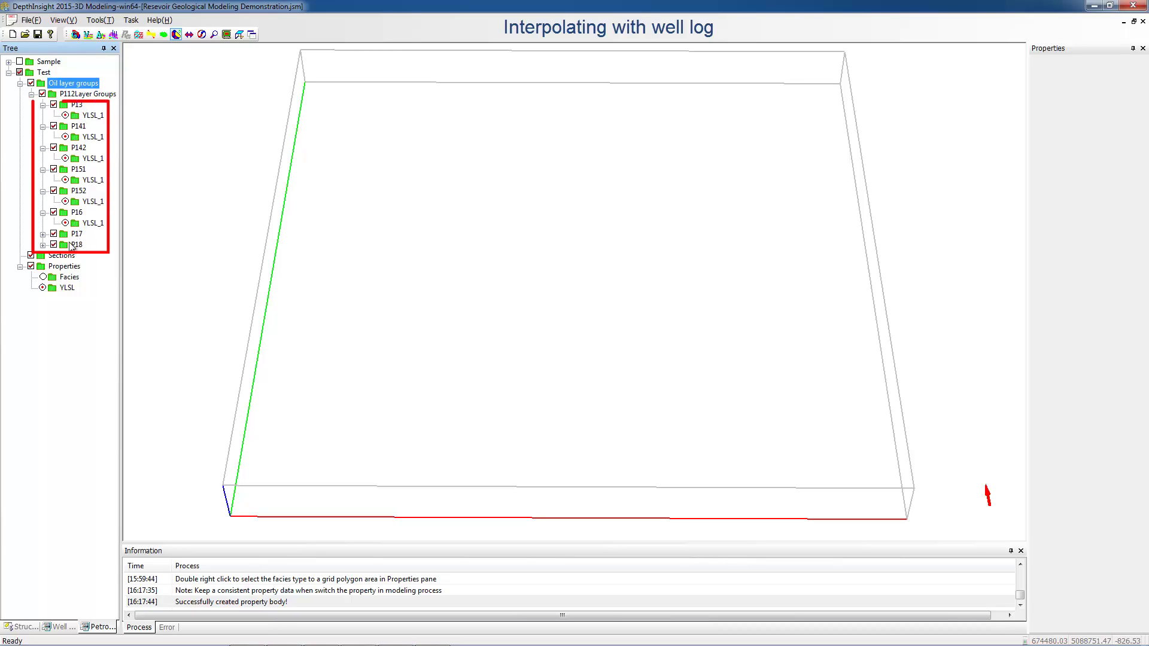
left_click(43, 235)
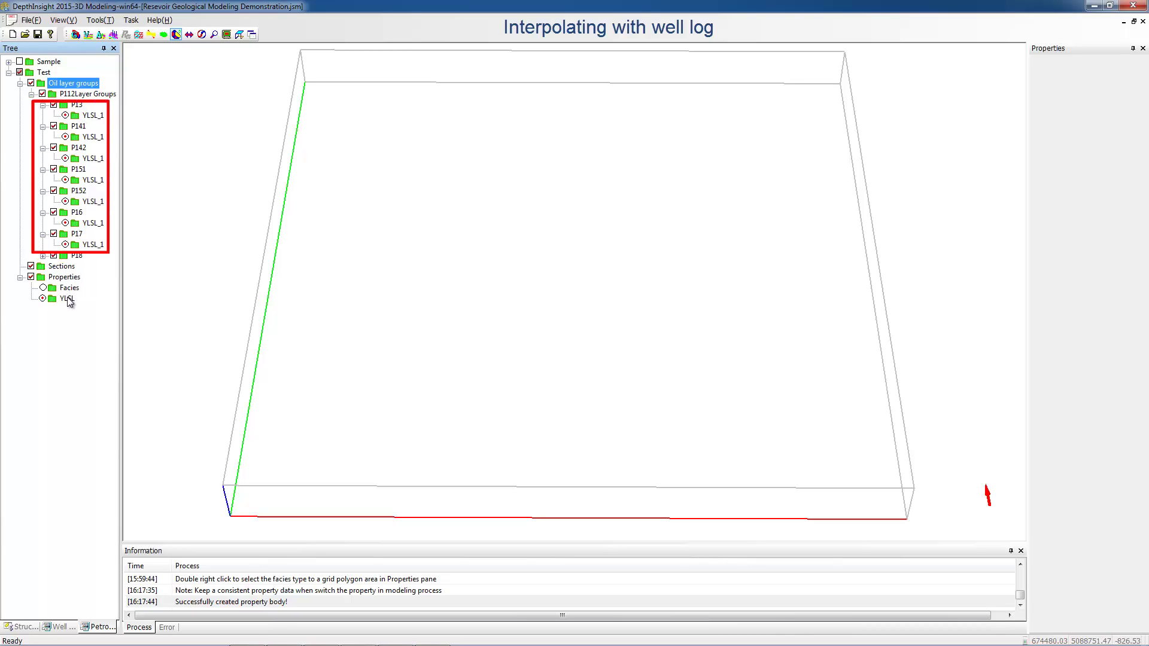
left_click(68, 298)
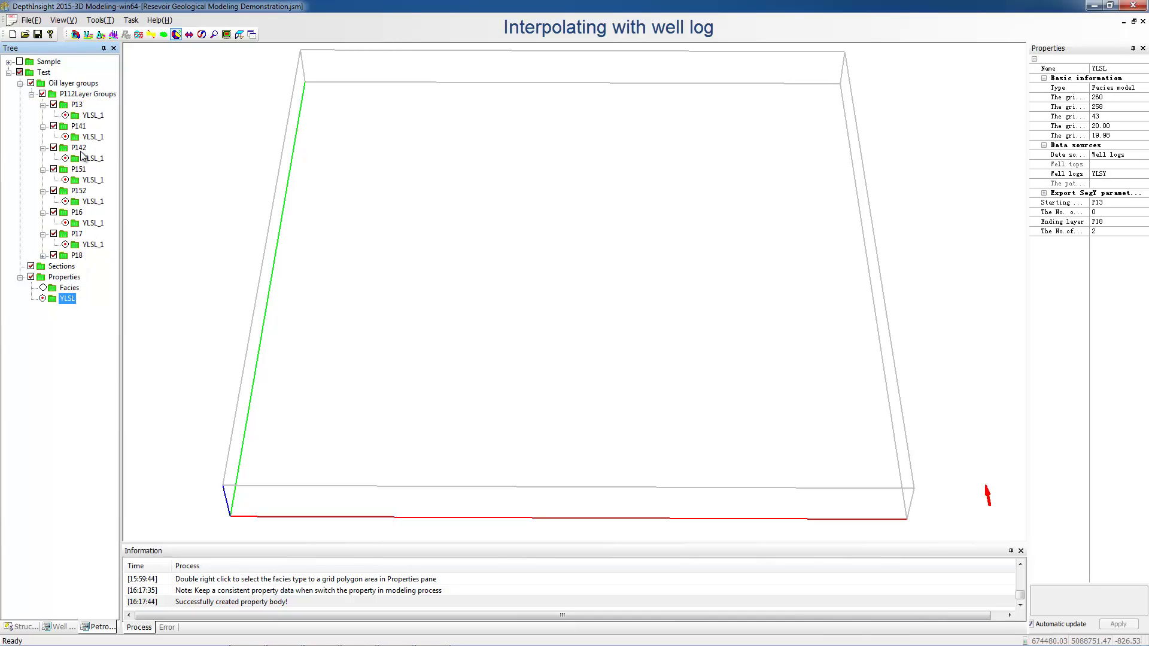
Step: Extract the well logs for all layers in the oil layer groups
left_click(76, 83)
right_click(78, 84)
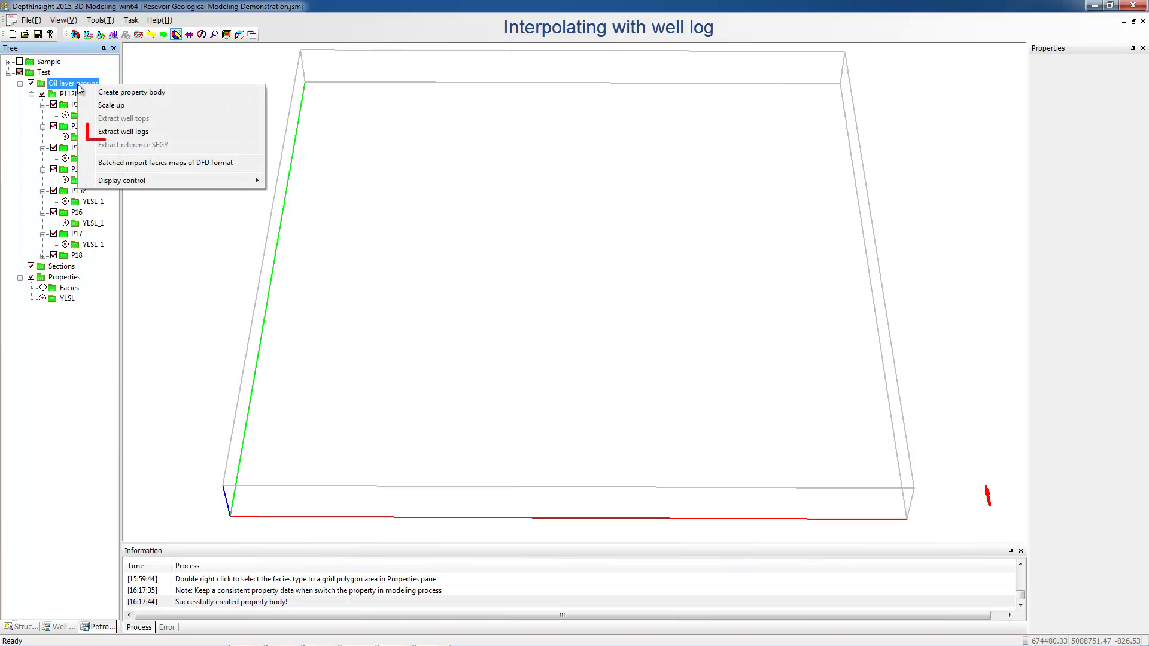
left_click(102, 132)
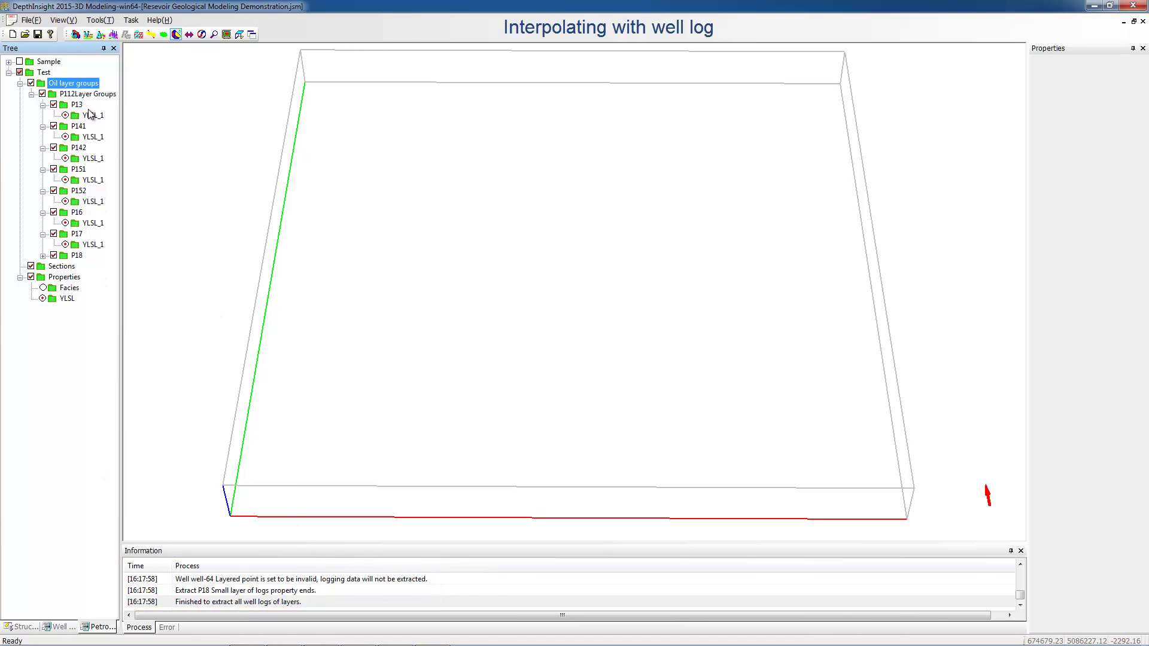
Step: Scale up the YLSL property for all horizons from P13 to P18 with the Most of averaging algorithm, and select YLSL
right_click(84, 87)
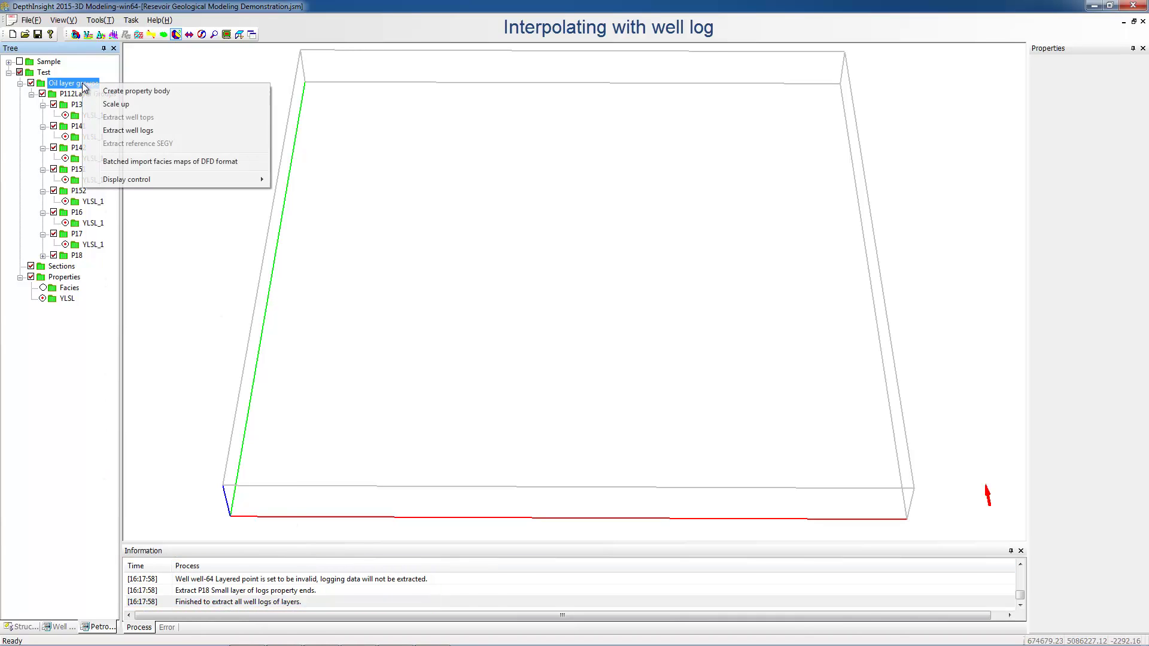
left_click(113, 105)
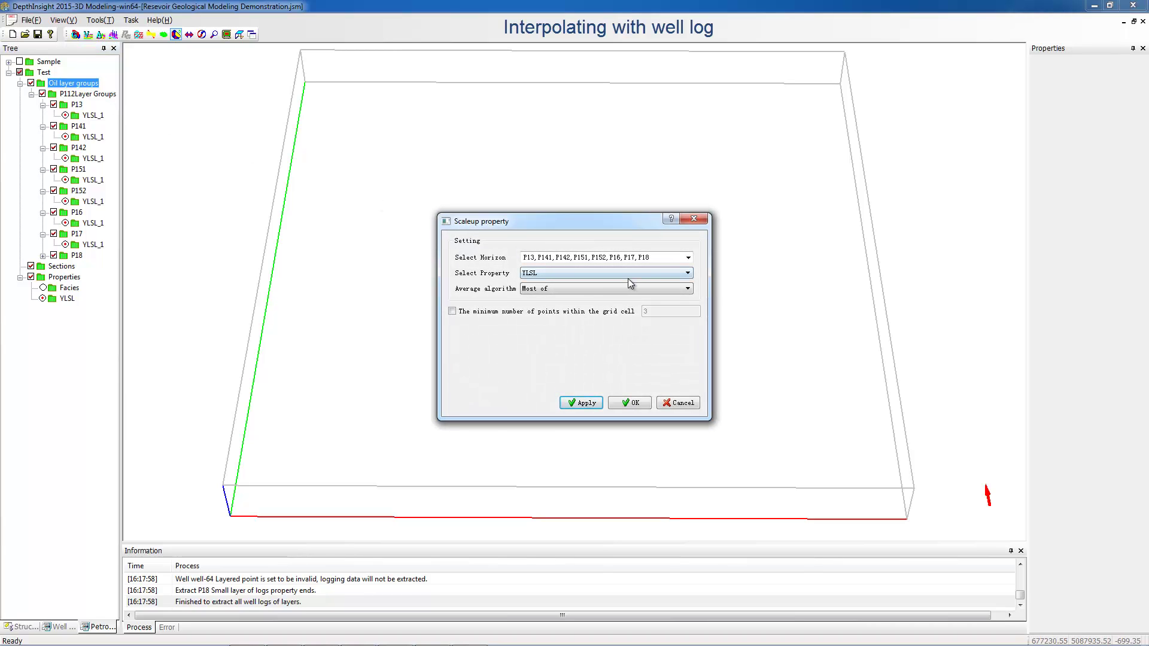
left_click(688, 258)
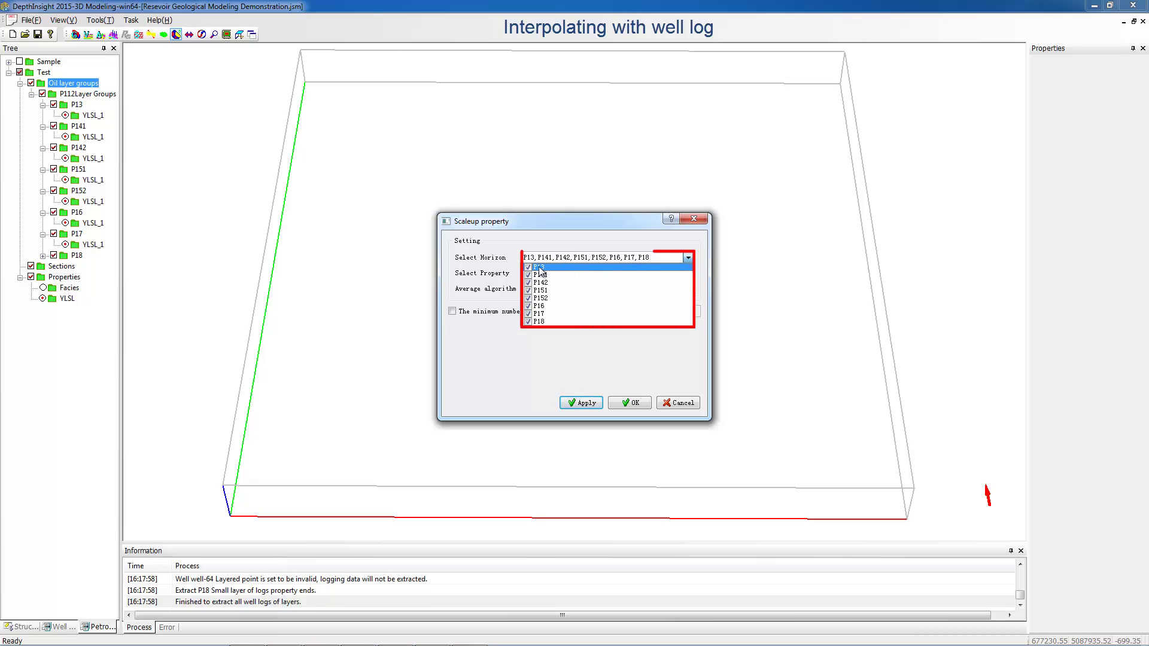
left_click(540, 350)
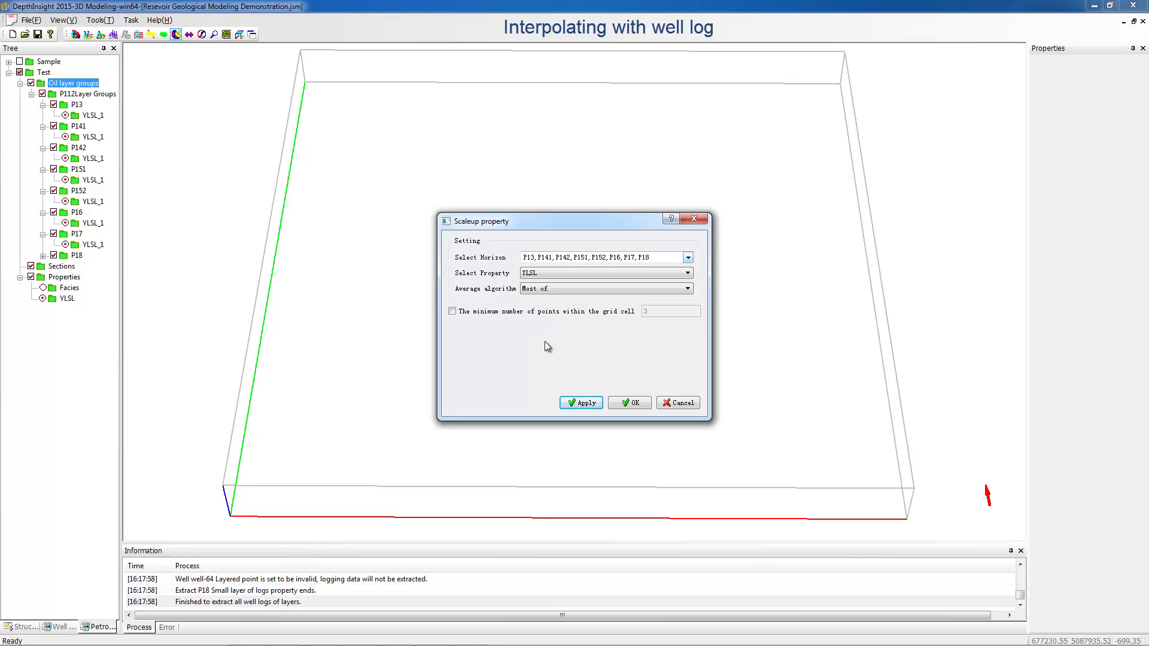
left_click(688, 289)
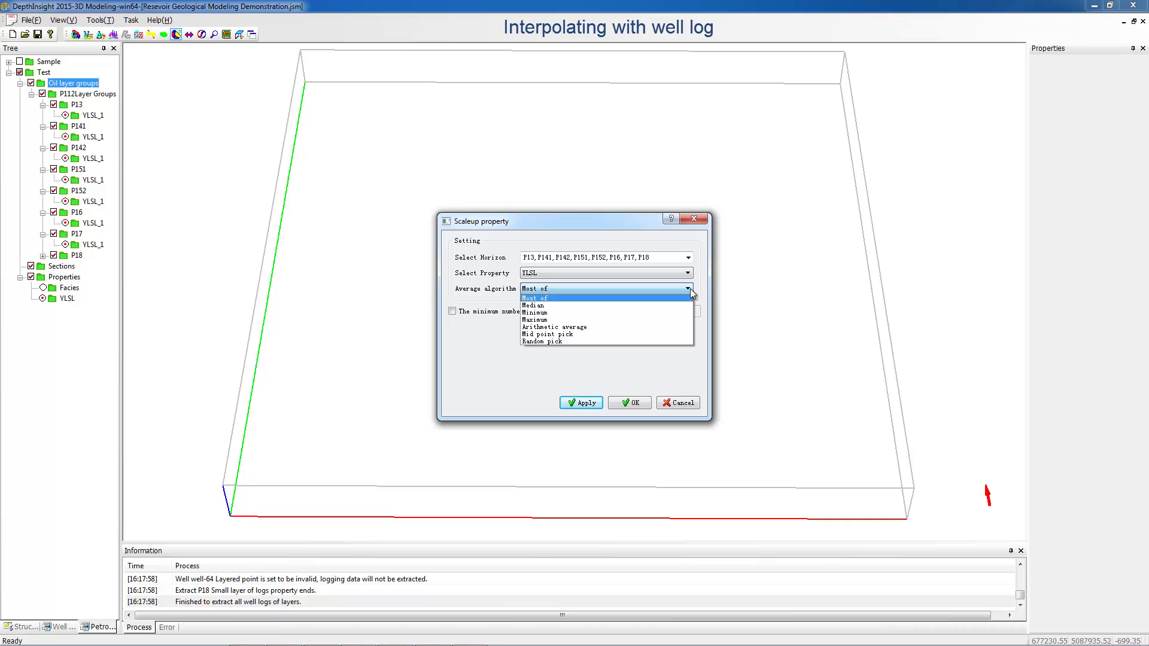
left_click(622, 299)
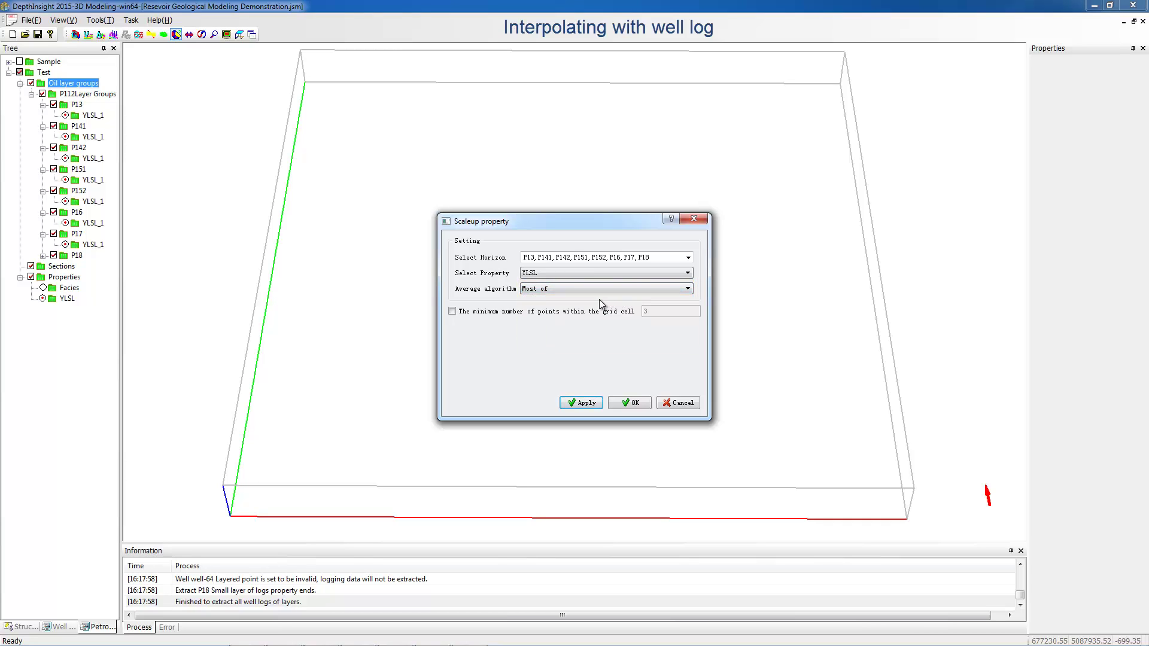
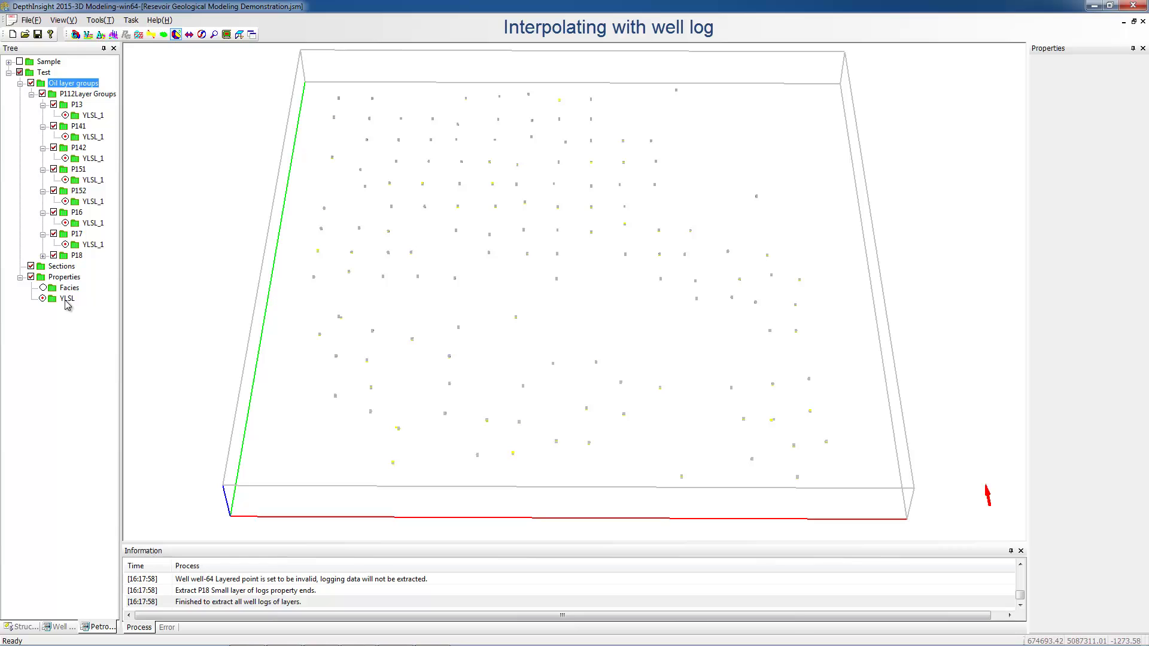
left_click(66, 299)
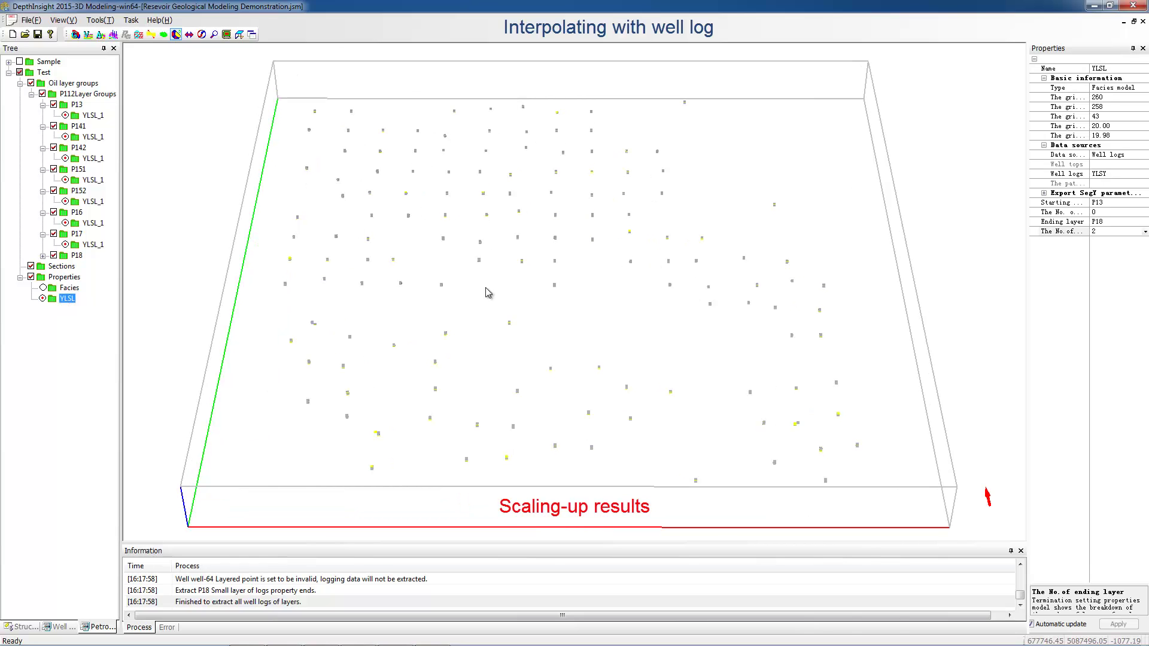
Step: Start a Data analysis for layer P13 and choose facies 1.0000-1 for its variogram
left_click(77, 105)
right_click(80, 107)
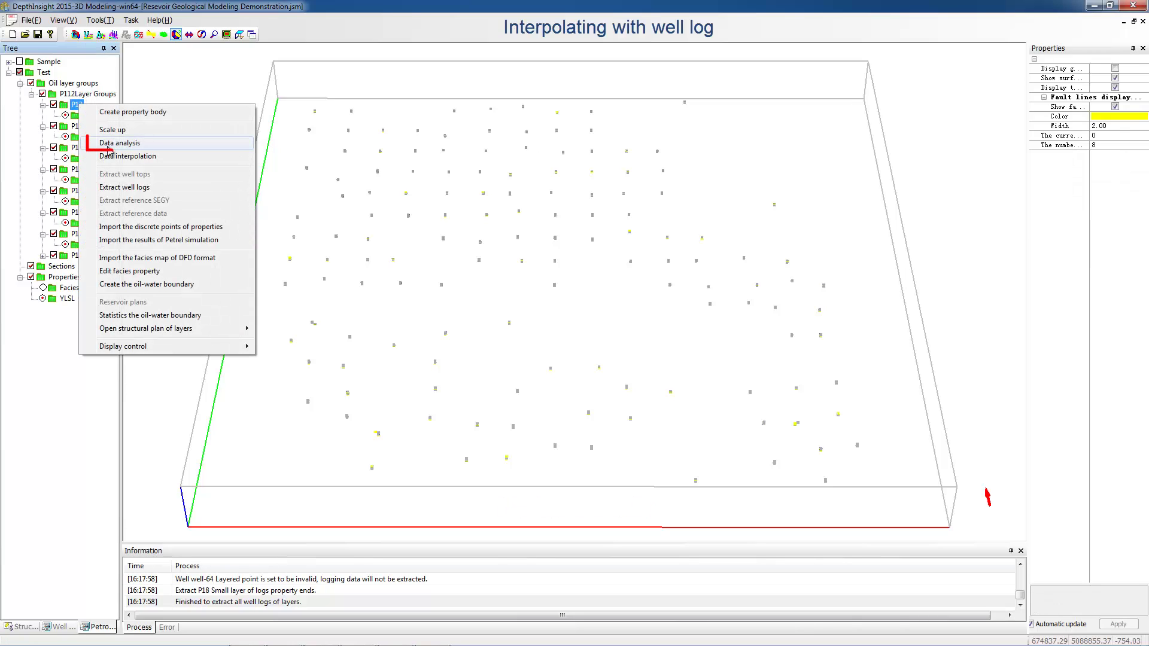
left_click(159, 146)
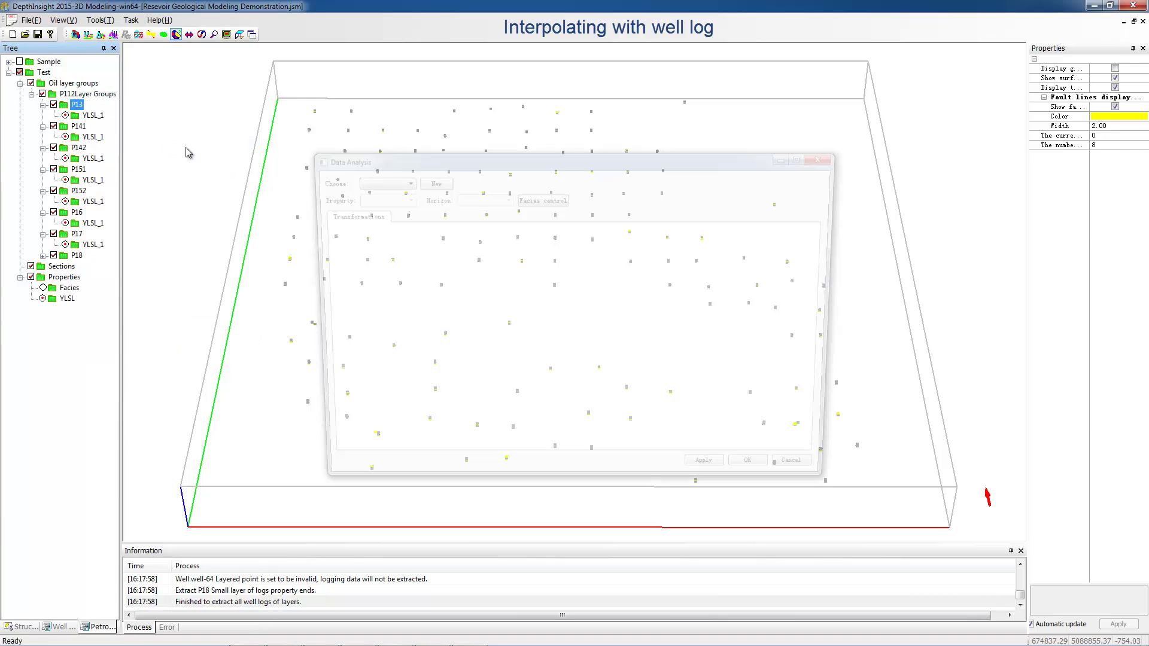
left_click_drag(465, 159, 472, 124)
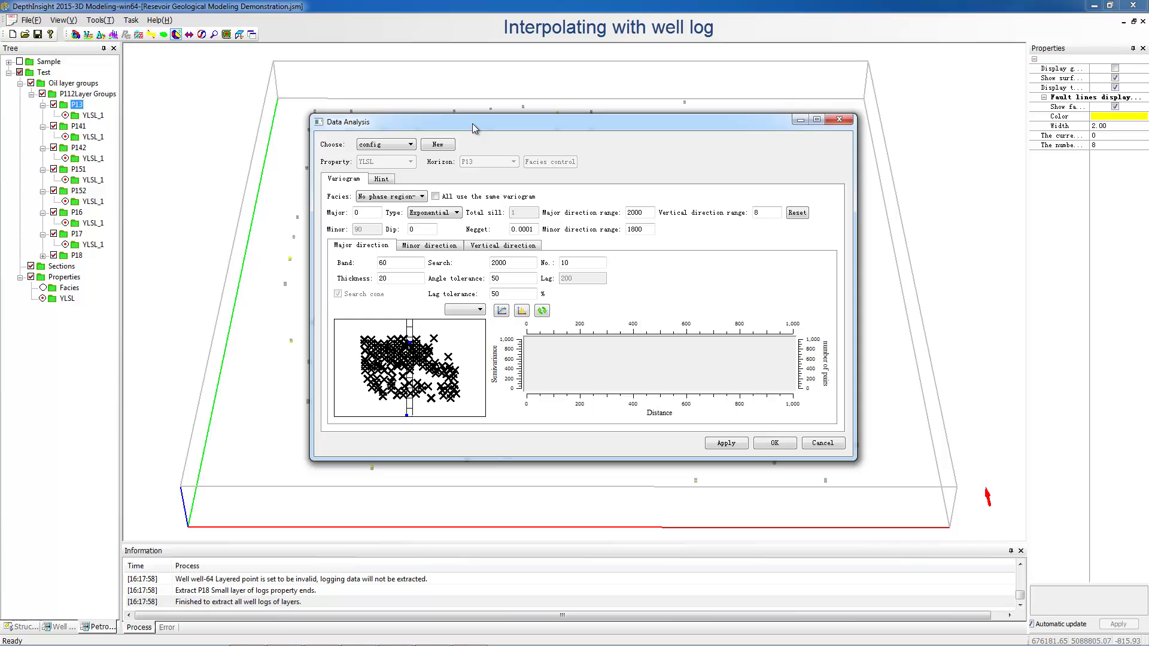
left_click(422, 197)
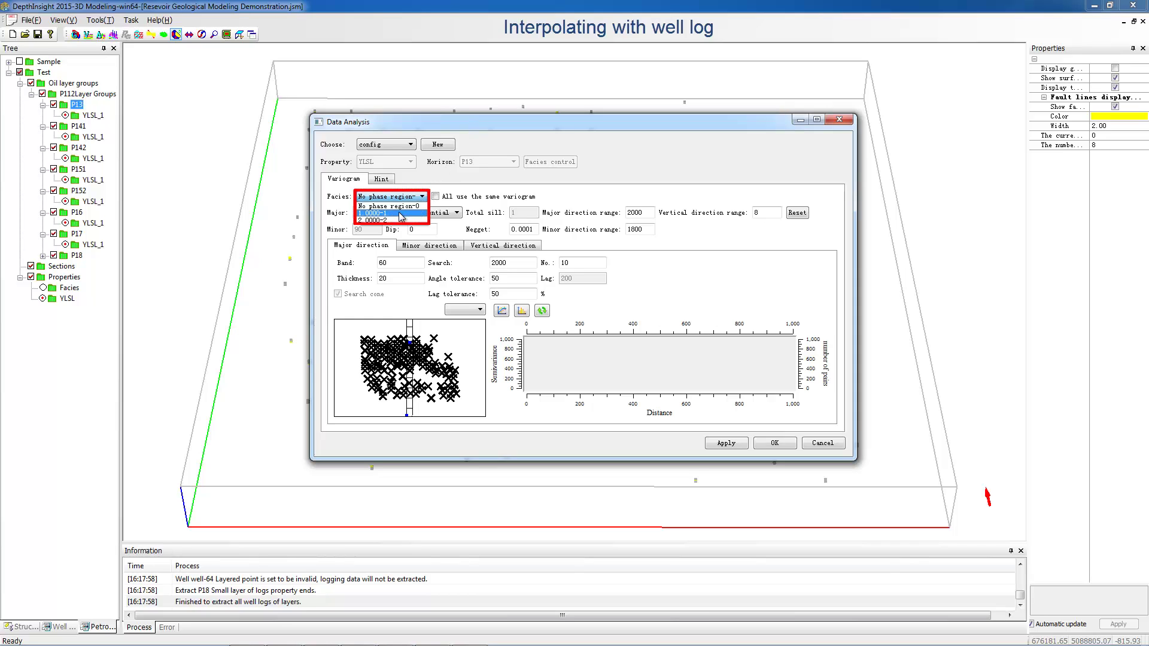
left_click(399, 214)
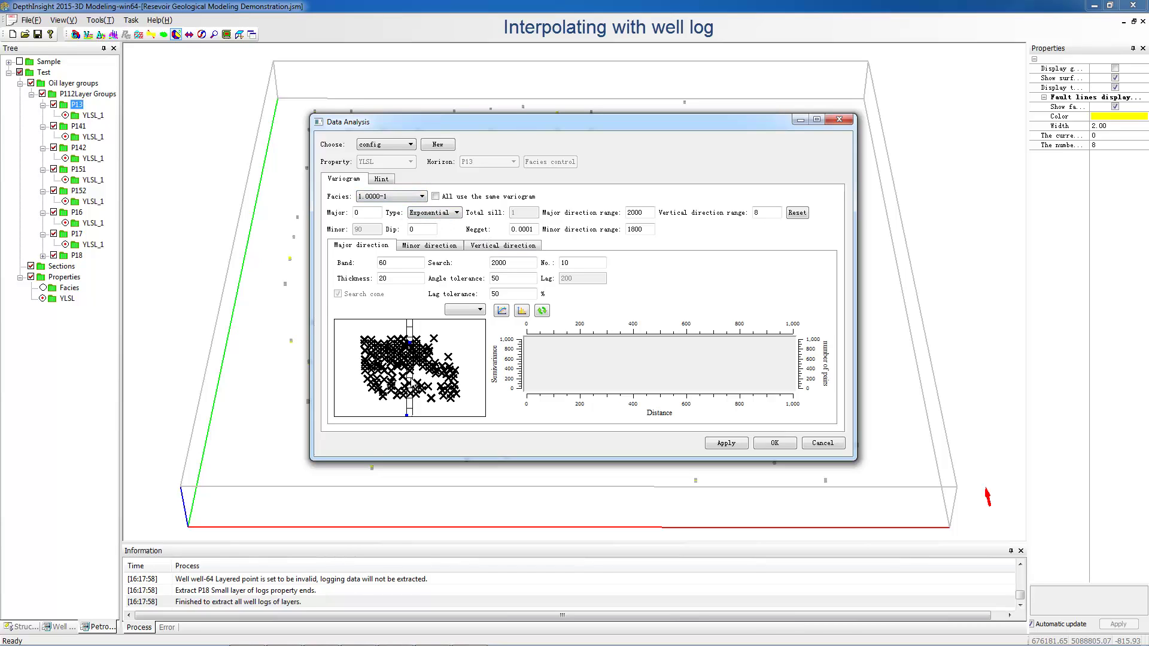
Step: Widen the major-direction search cone to a band of about 898, orient it to about 73°, set its search to 3000, and recalculate the variogram
left_click_drag(406, 416, 365, 397)
left_click(541, 312)
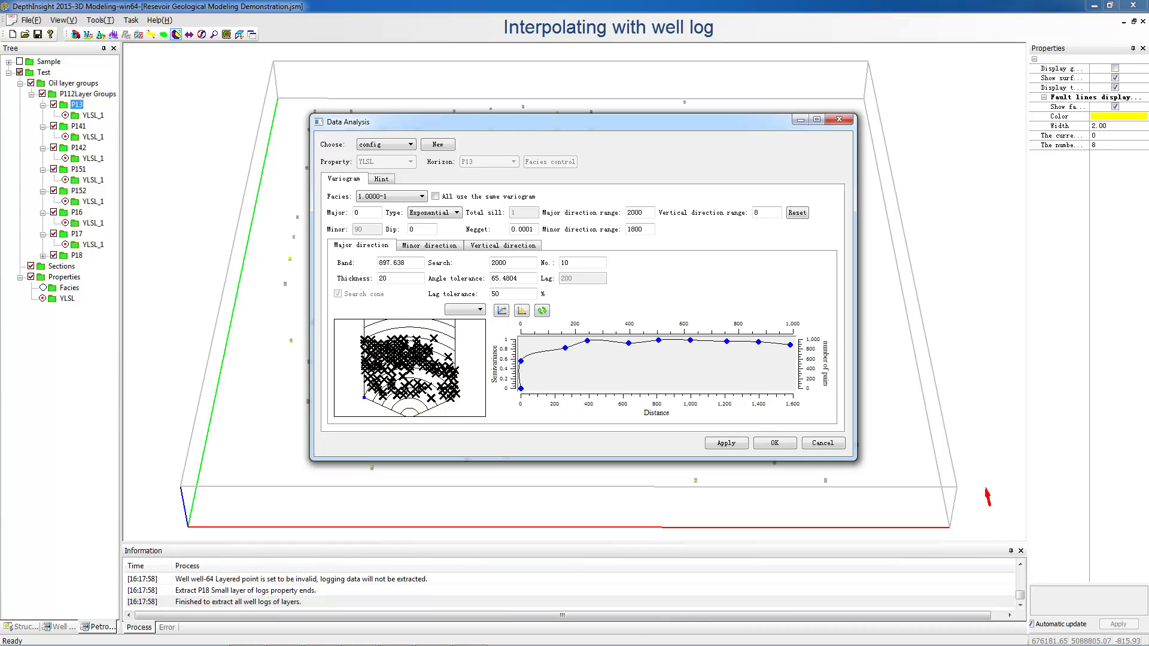
left_click(541, 311)
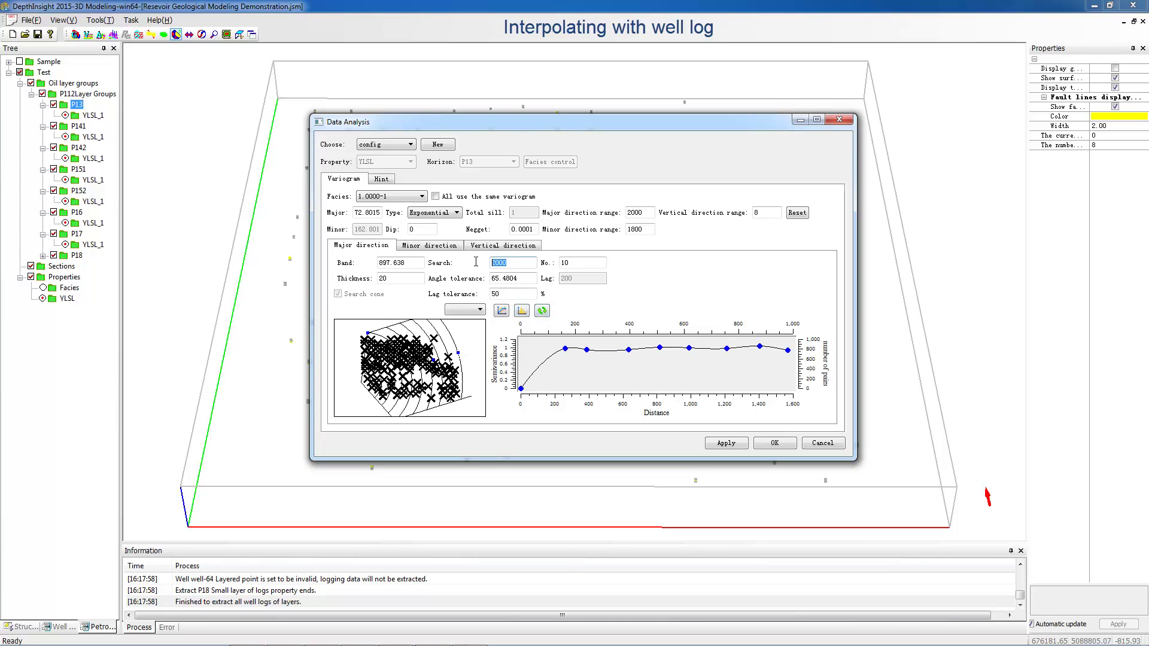
type("3000")
left_click(542, 311)
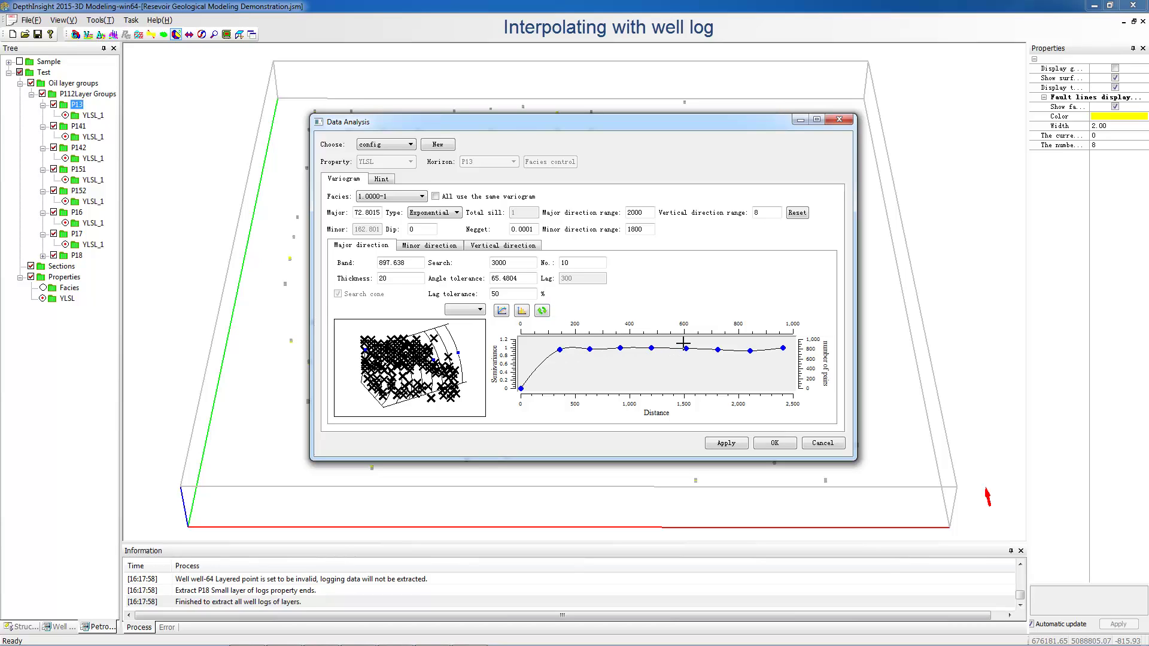
Step: For the minor direction, widen the band to about 1111, set the search to 2500 and the number to 8, and recalculate the variogram
left_click(429, 246)
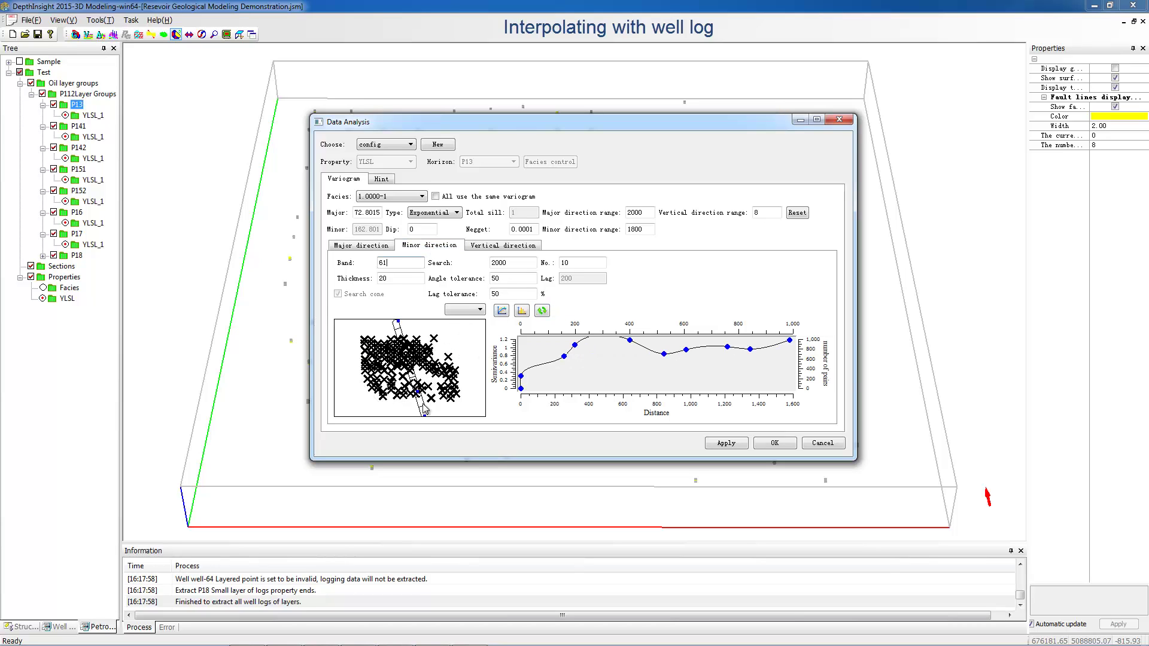
mouse_move(422, 323)
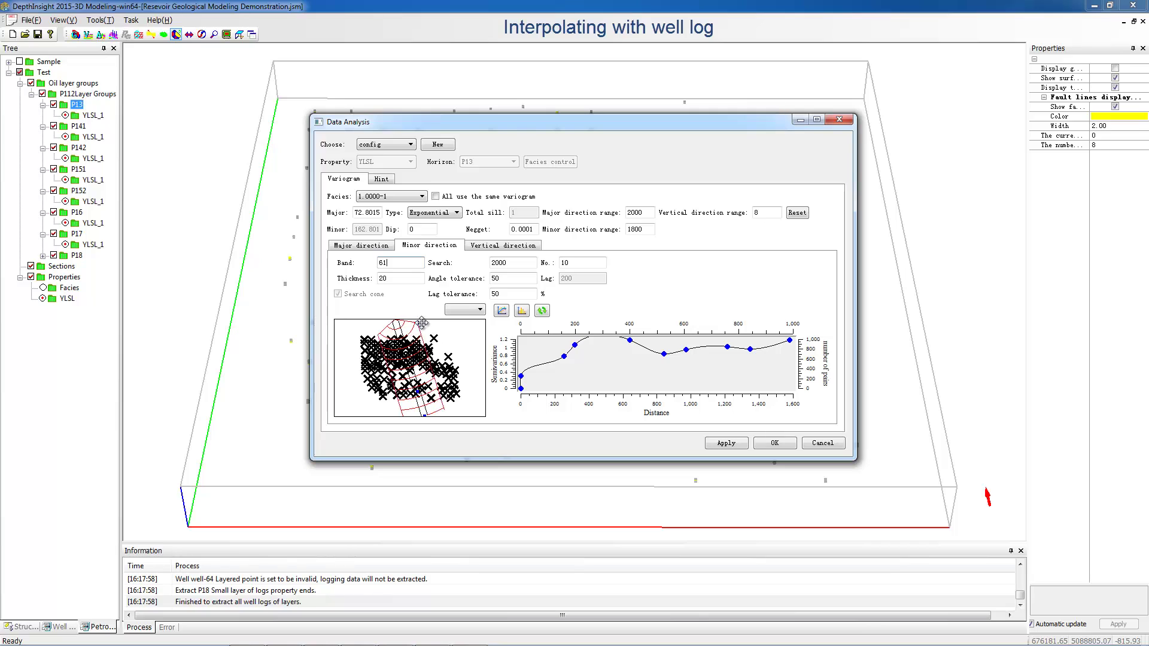
left_click_drag(422, 323, 444, 322)
left_click(541, 310)
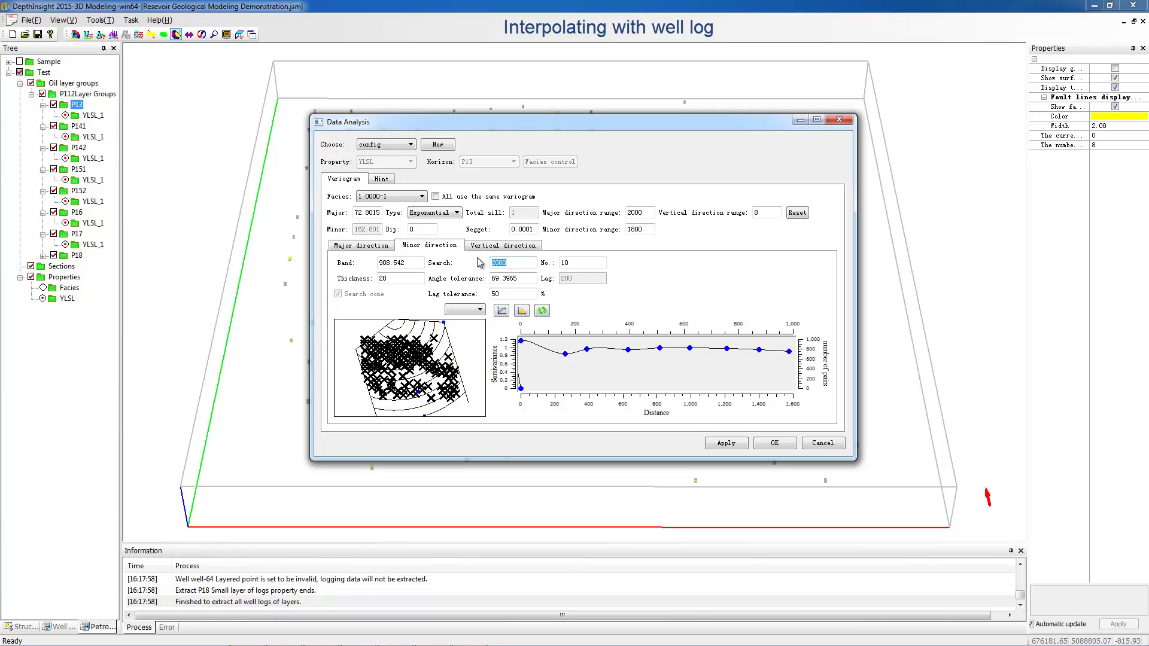
type("2500")
left_click(541, 310)
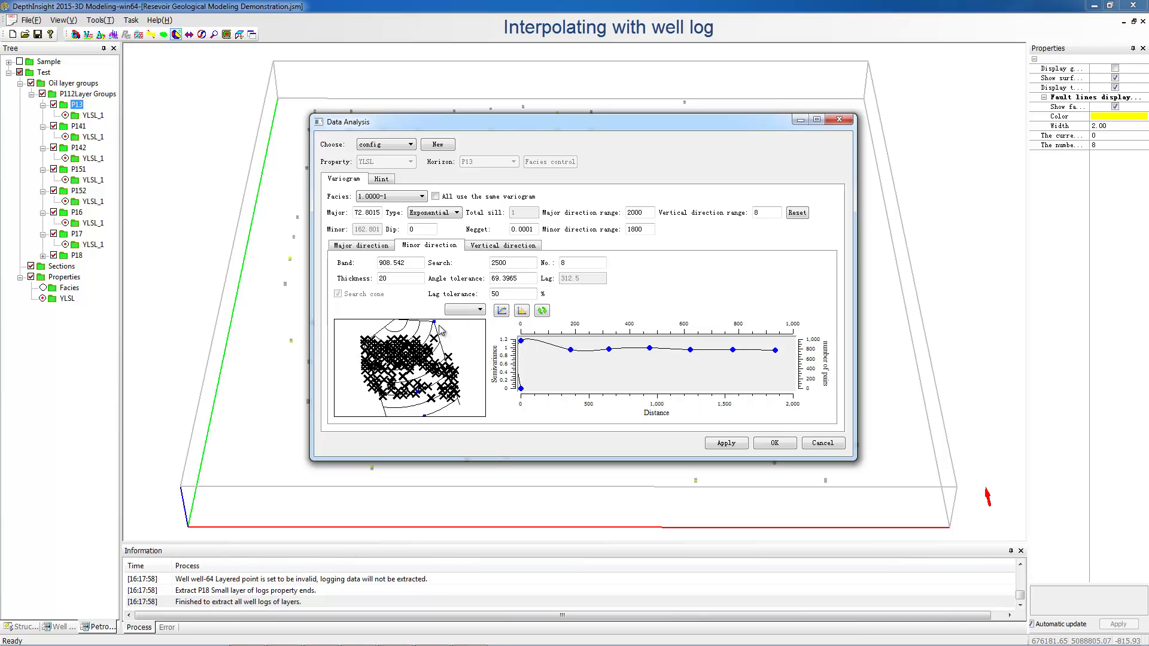
left_click_drag(435, 322, 442, 320)
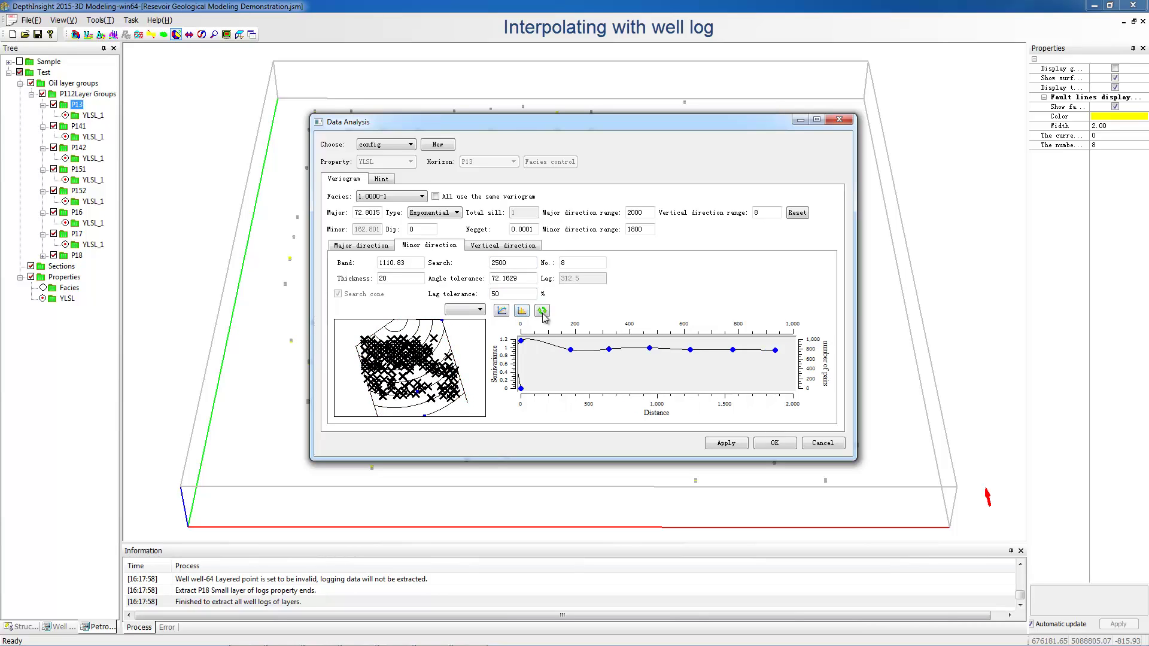
left_click(542, 312)
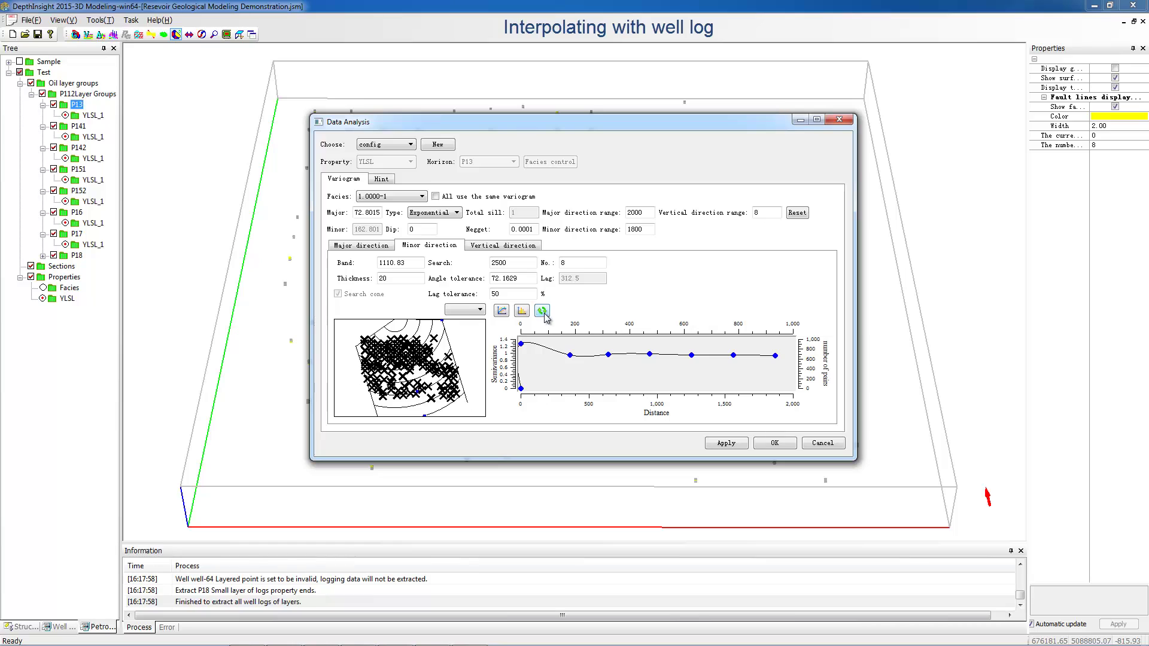
Step: For the vertical direction, widen the band to about 415, set the search to 5 and the number to 6, and recalculate the variogram
left_click(513, 246)
left_click_drag(395, 410, 383, 407)
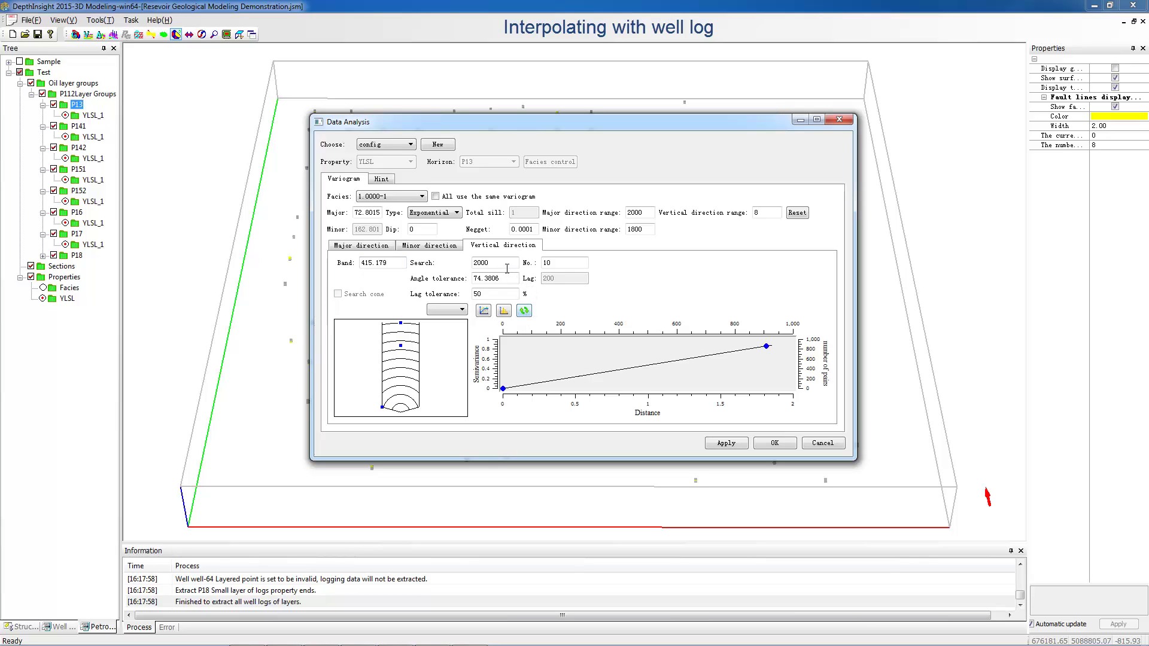
left_click_drag(473, 264, 469, 269)
type("5")
key("Tab")
type("6")
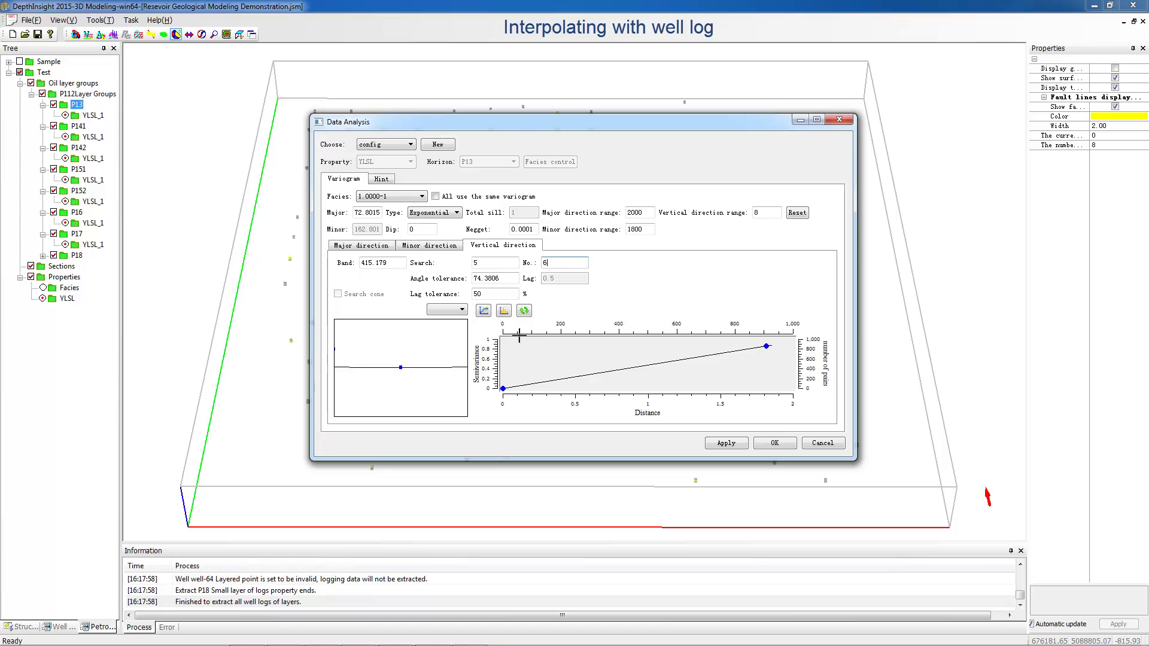
left_click(524, 311)
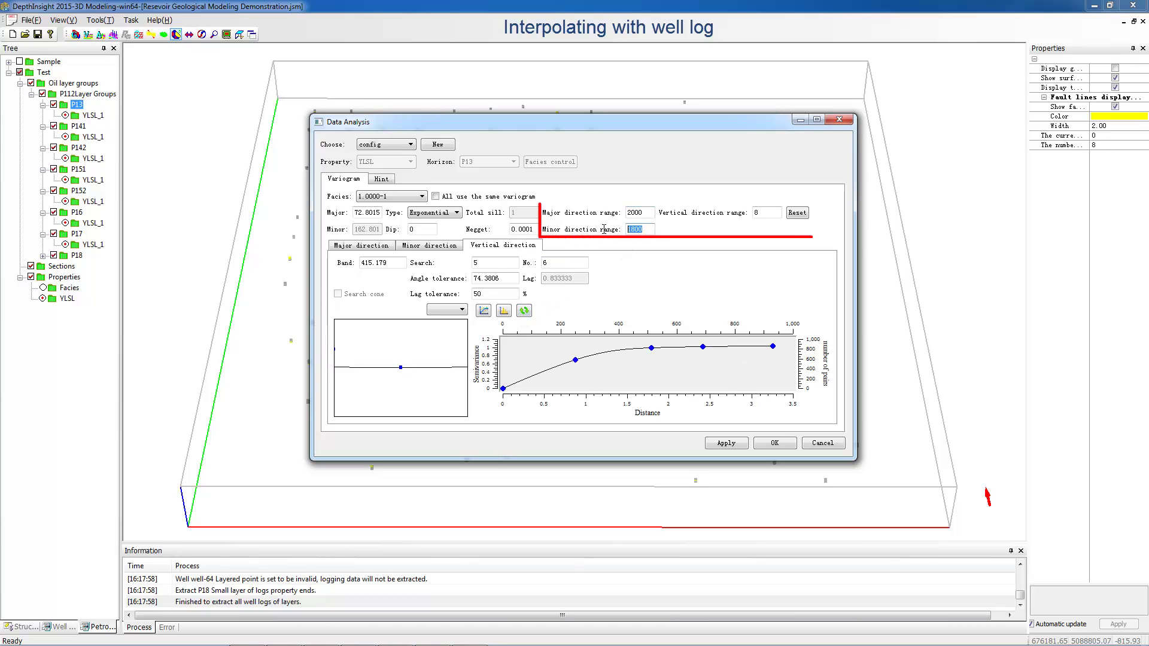
Step: Set the minor direction range to 1500 and the vertical direction range to 2.8, and accept the same variogram for all facies
left_click_drag(645, 230, 604, 231)
type("1500")
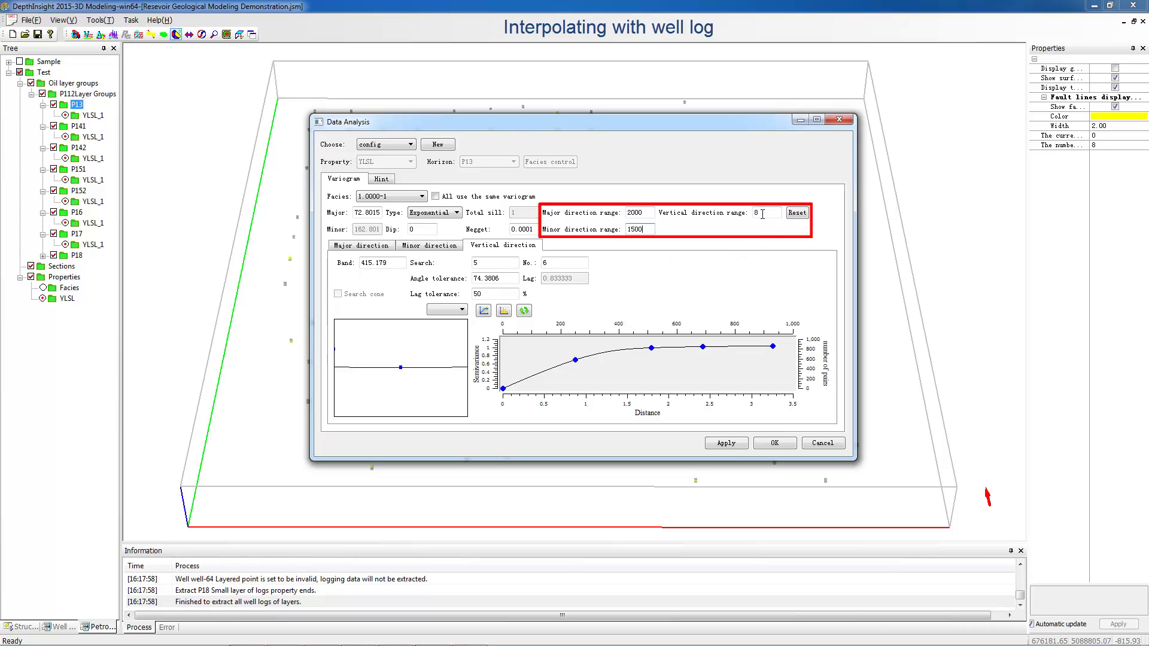
left_click_drag(768, 213, 751, 221)
type("2.8")
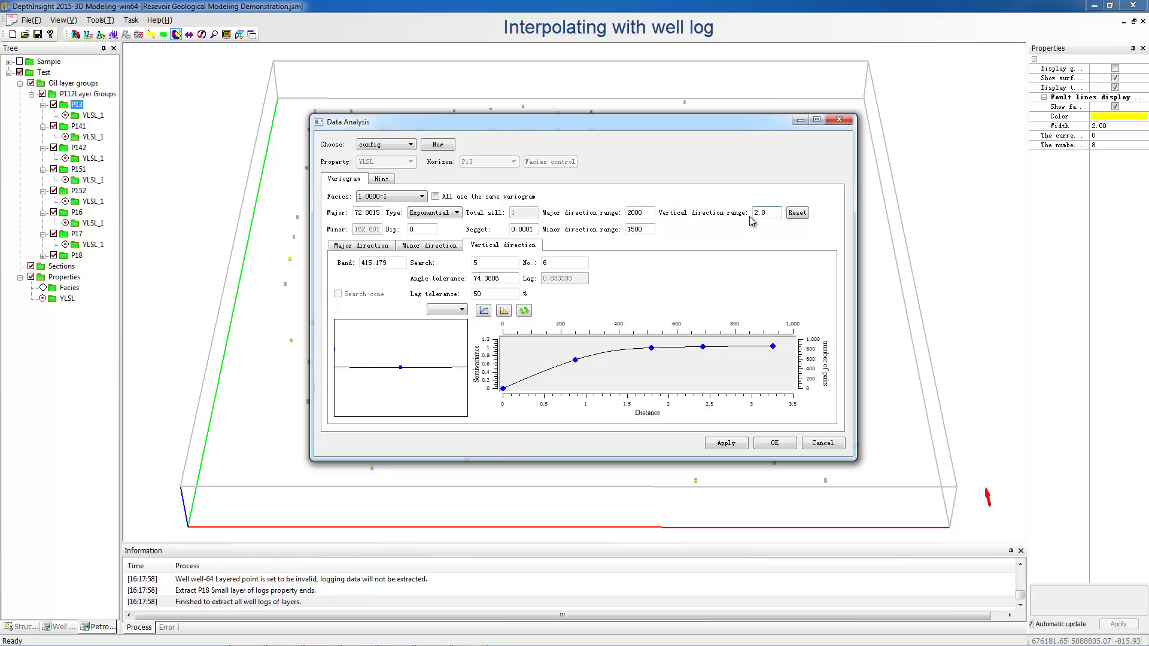
left_click(436, 196)
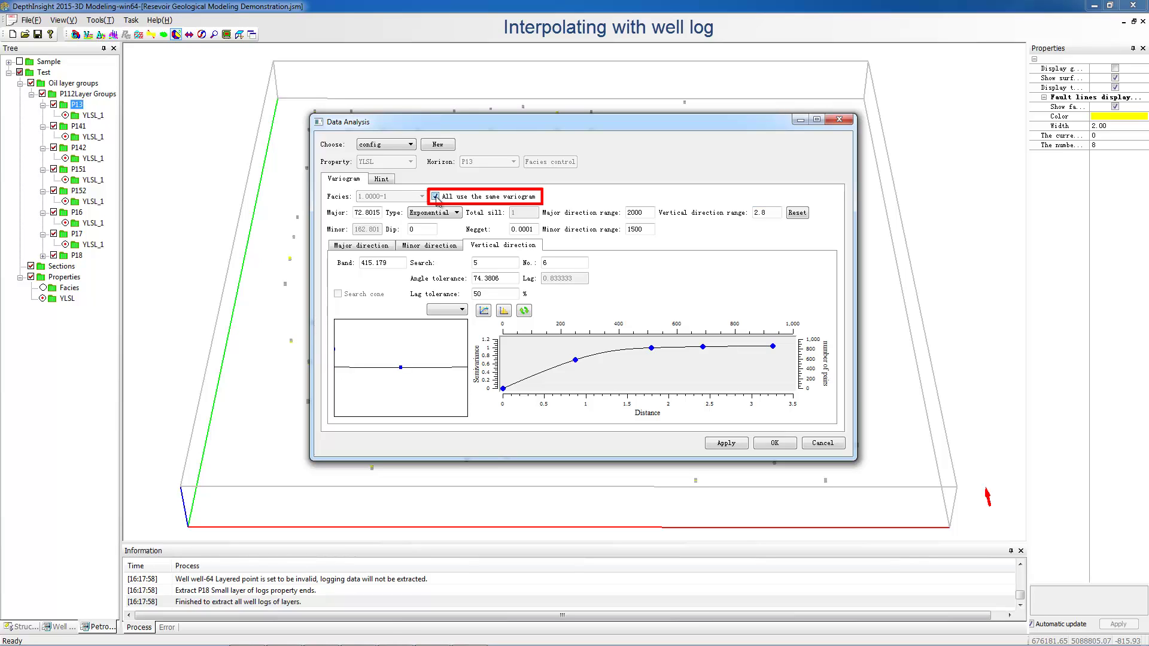
left_click(775, 443)
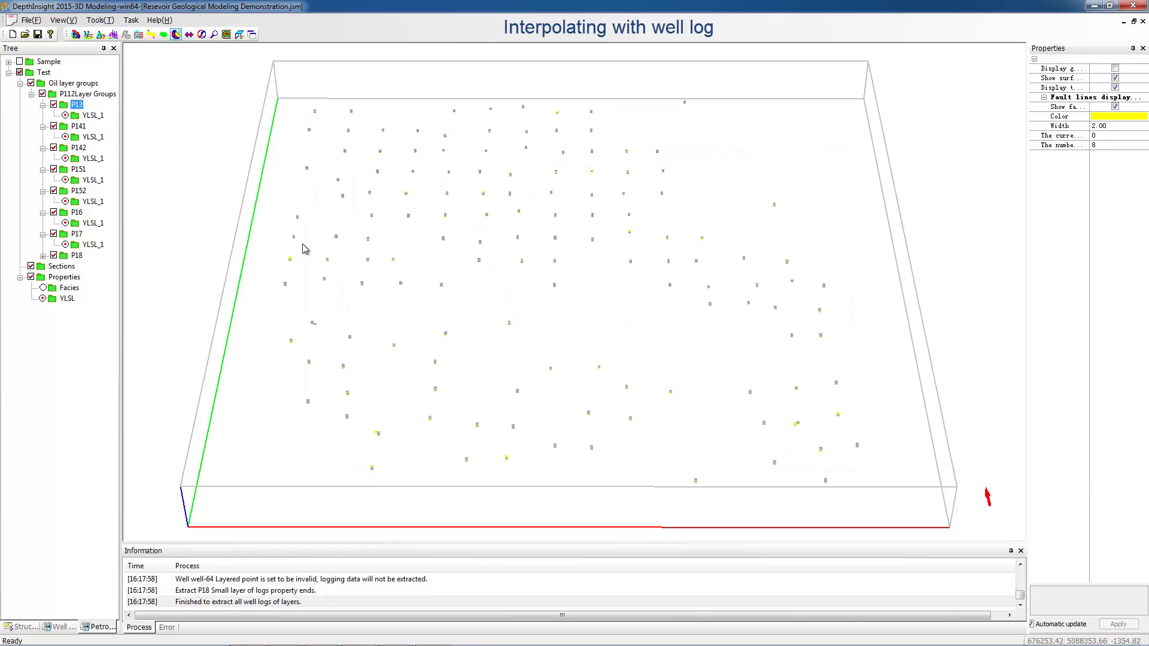
Step: Start a Data interpolation for layer P13 and add facies 1.0000-1 and 2.0000-2 to it
right_click(80, 108)
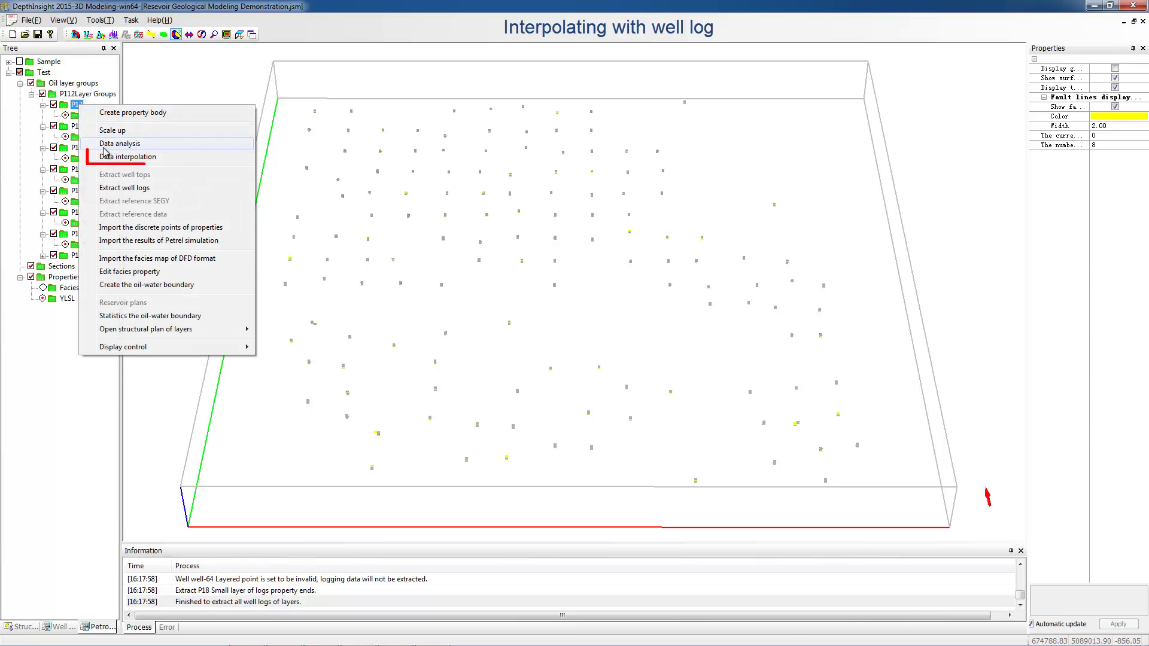
left_click(166, 158)
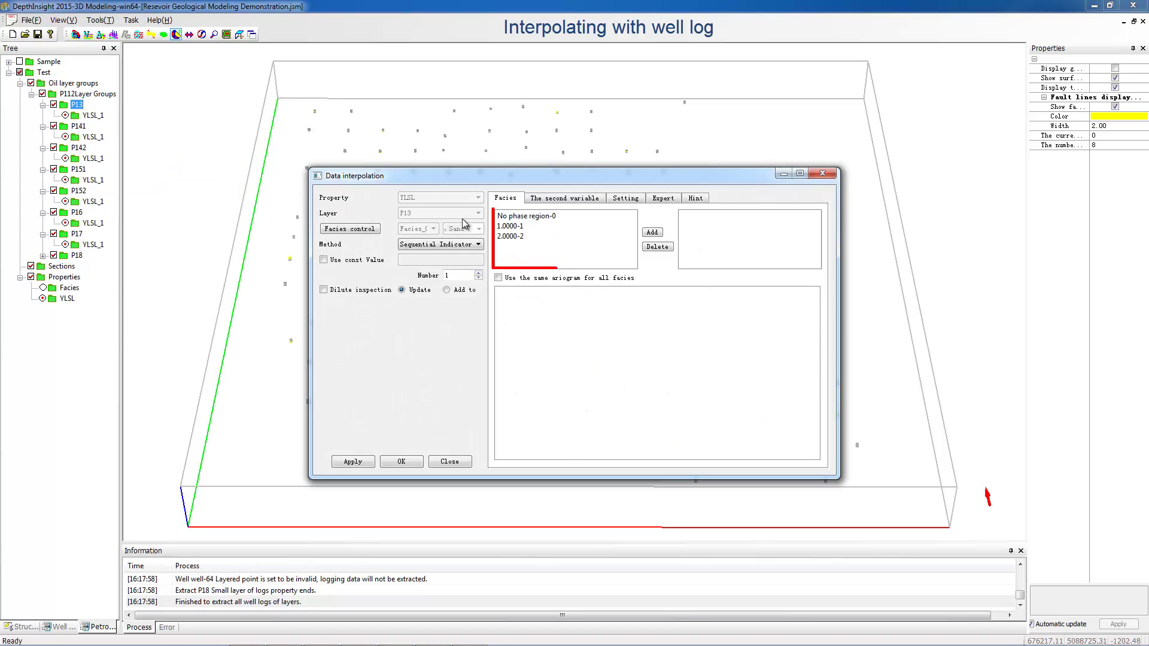
left_click(532, 227)
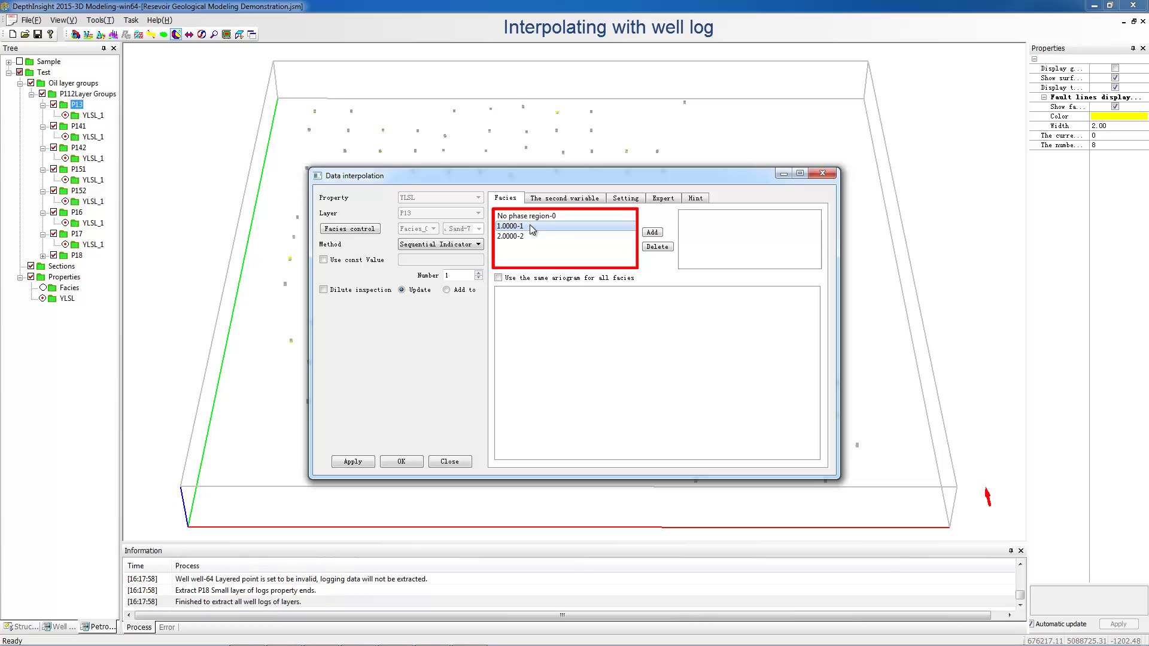
left_click(653, 233)
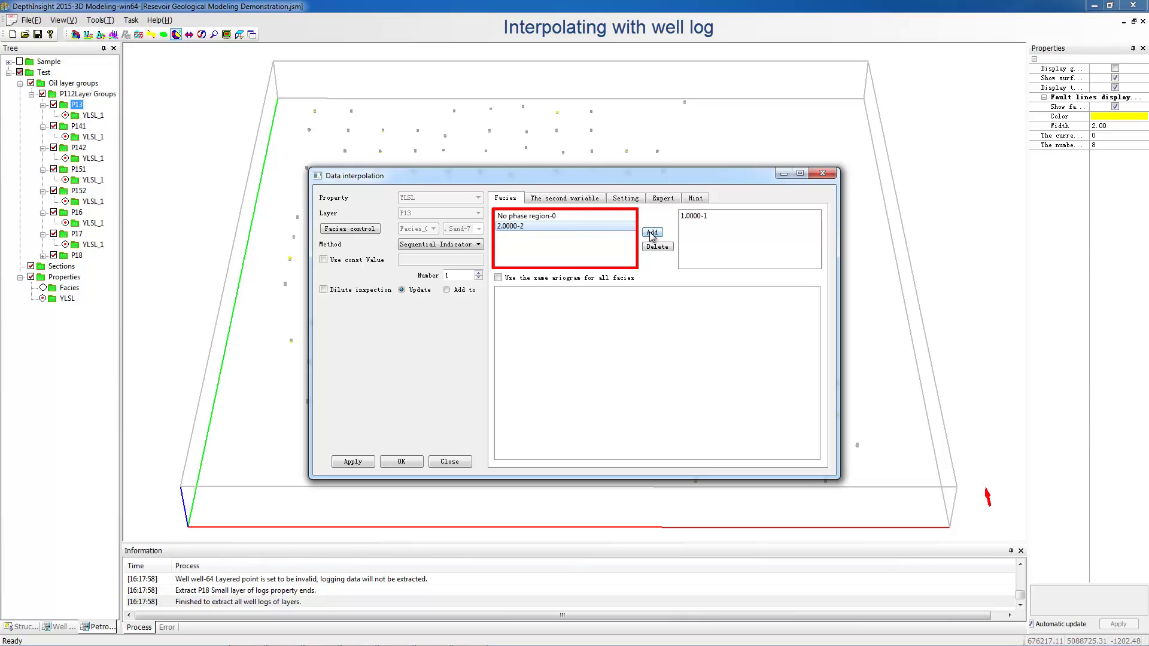
left_click(653, 233)
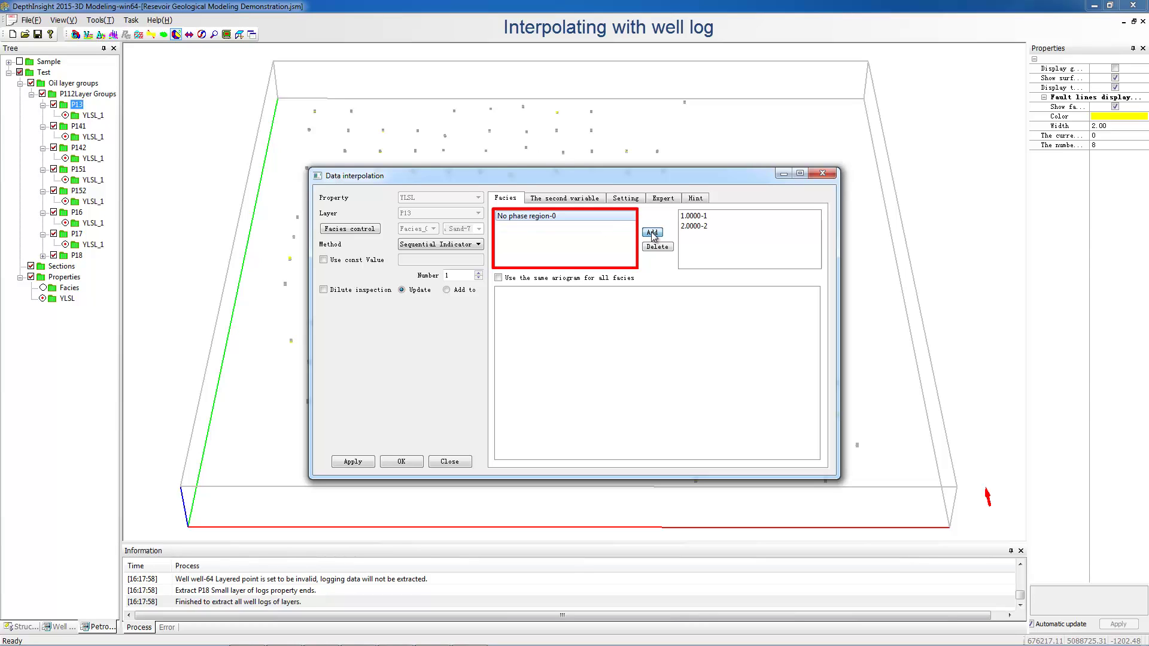
Step: Use the data analysis result as the variogram of both added facies and run the P13 interpolation with the Sequential Indicator method
left_click(694, 217)
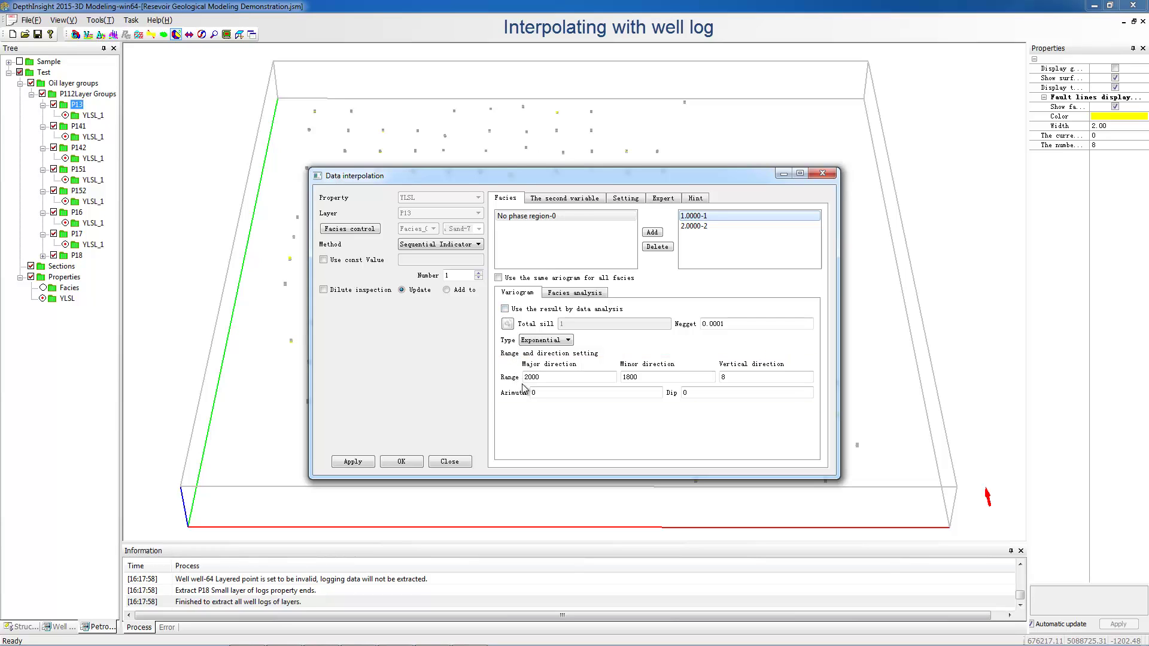
left_click(505, 309)
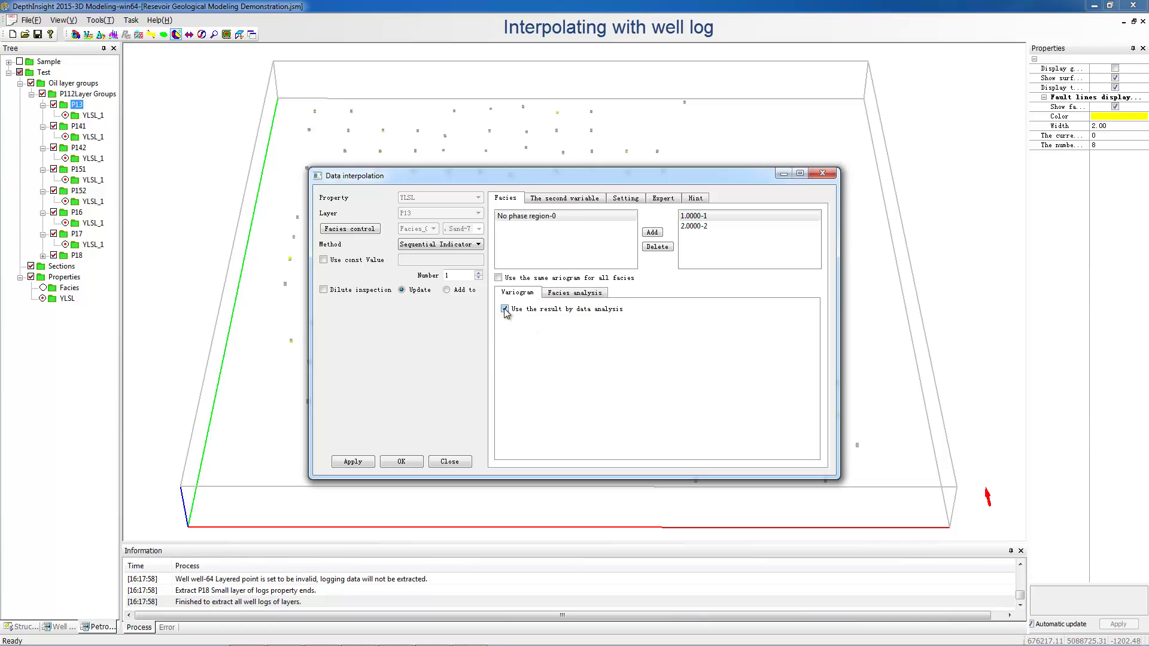
left_click(693, 229)
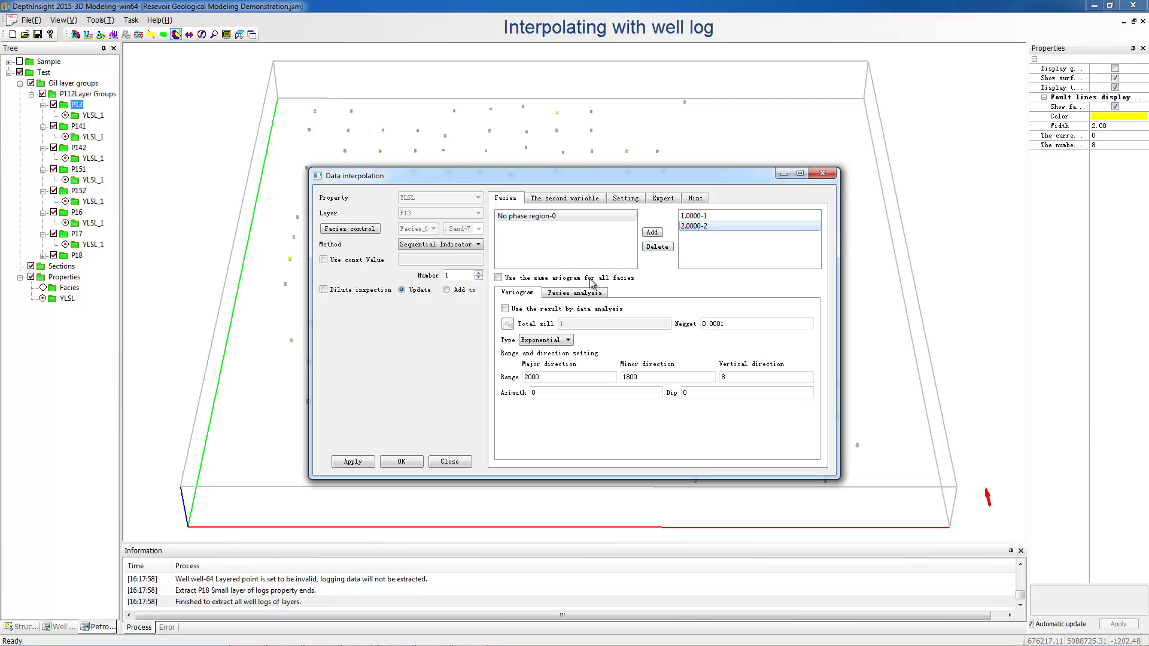
left_click(505, 309)
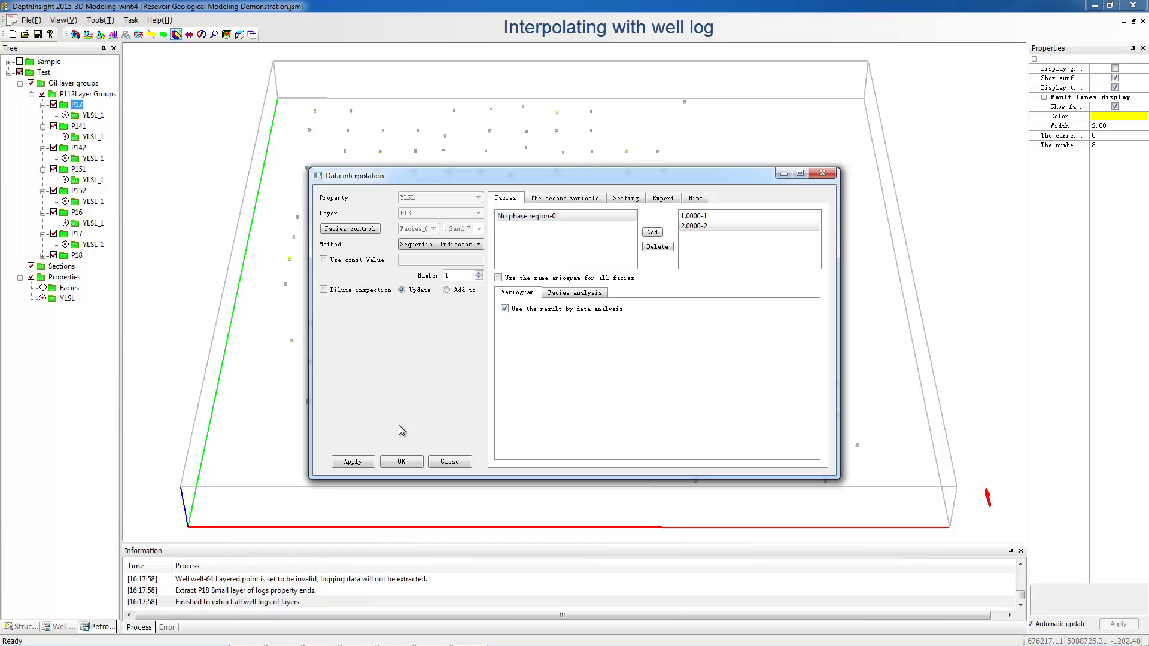
left_click(401, 464)
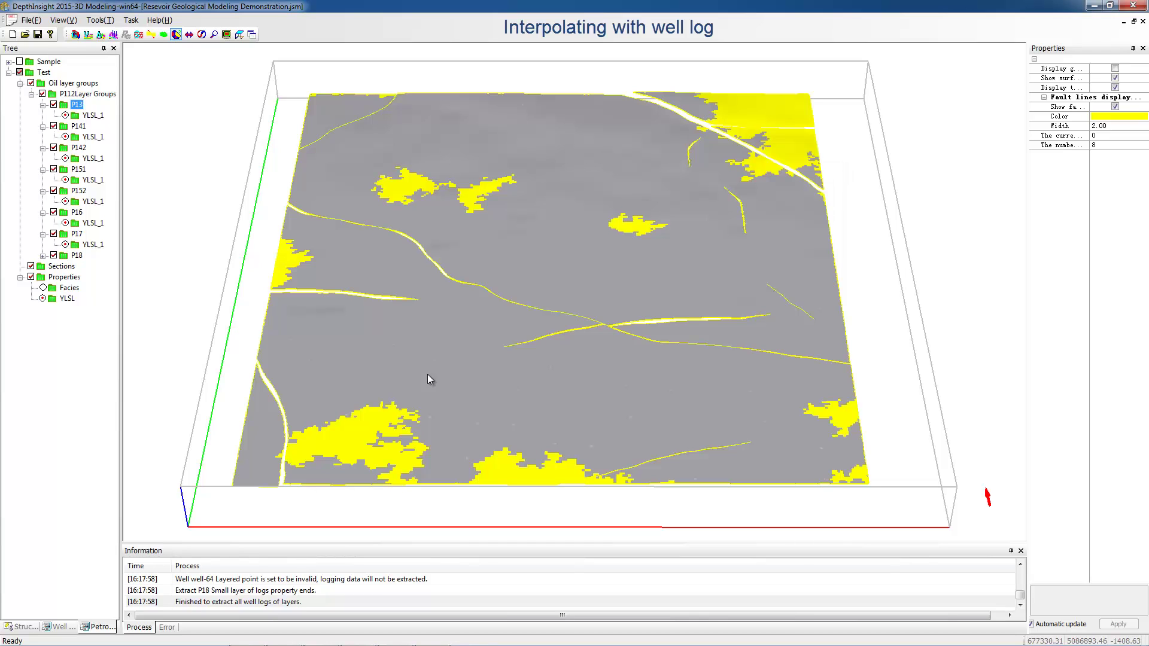
left_click_drag(587, 359, 586, 357)
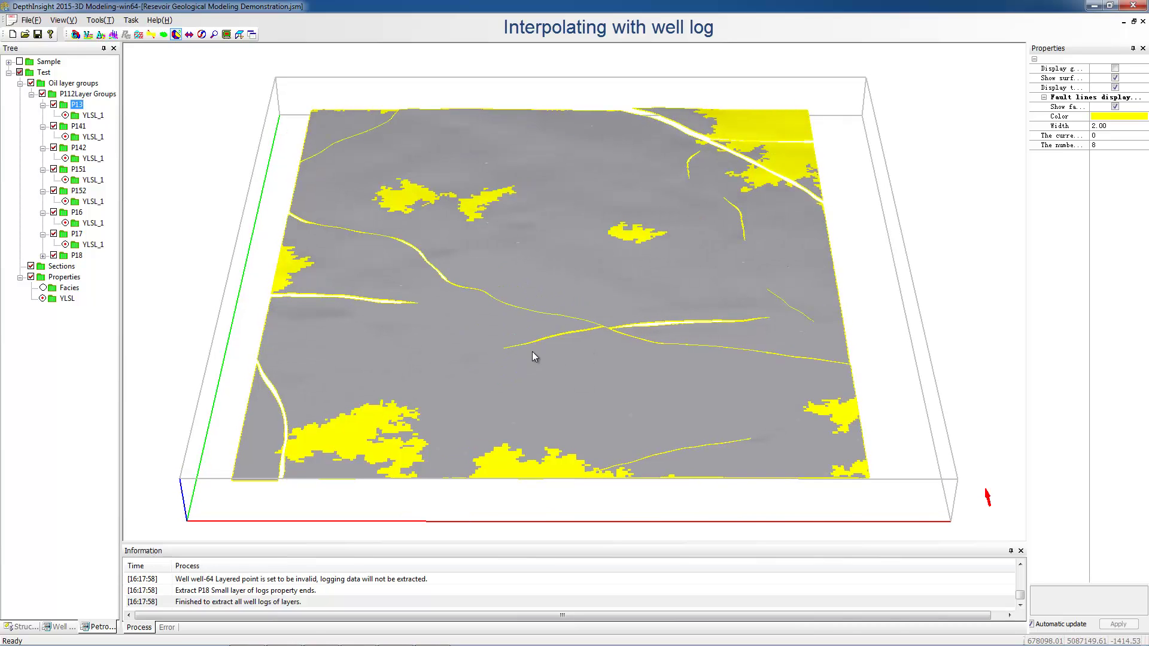
left_click(79, 127)
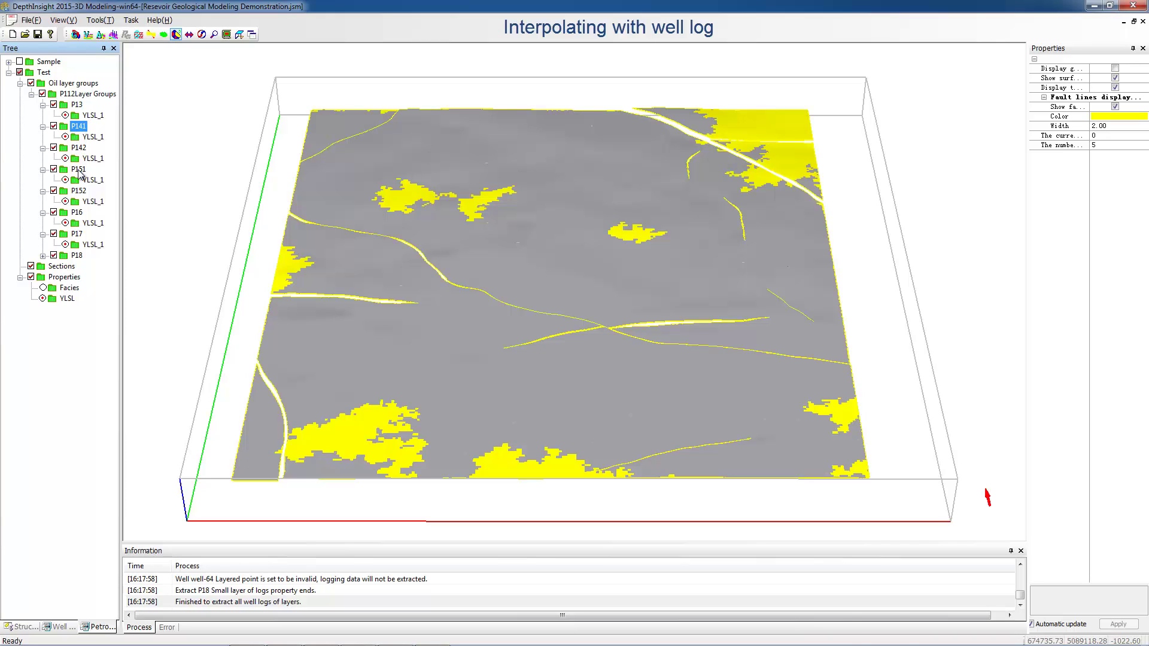
left_click(79, 170)
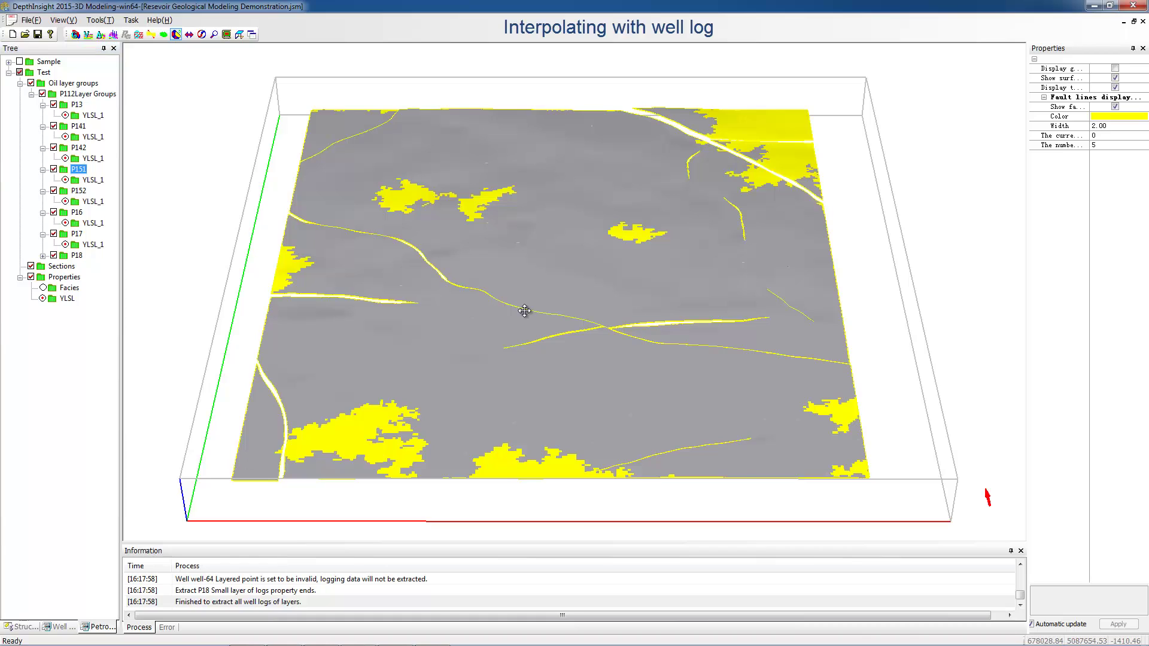
left_click_drag(525, 310, 525, 311)
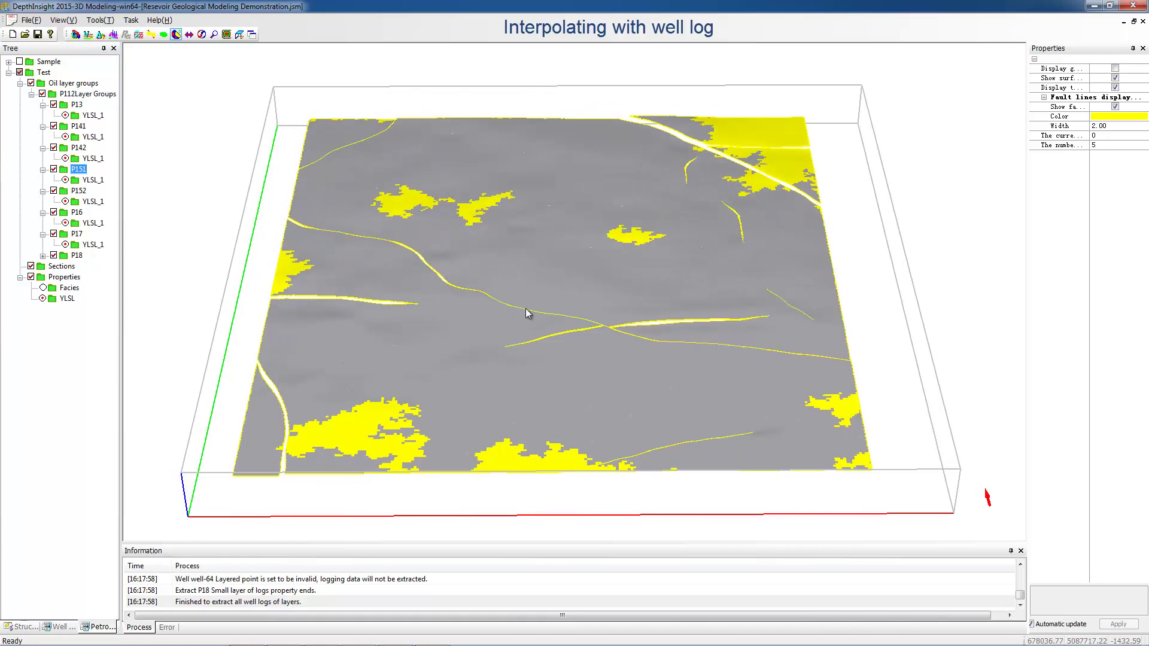
Step: Start a new model of type Property under Test and name it Por
scroll(526, 310, "down", 1)
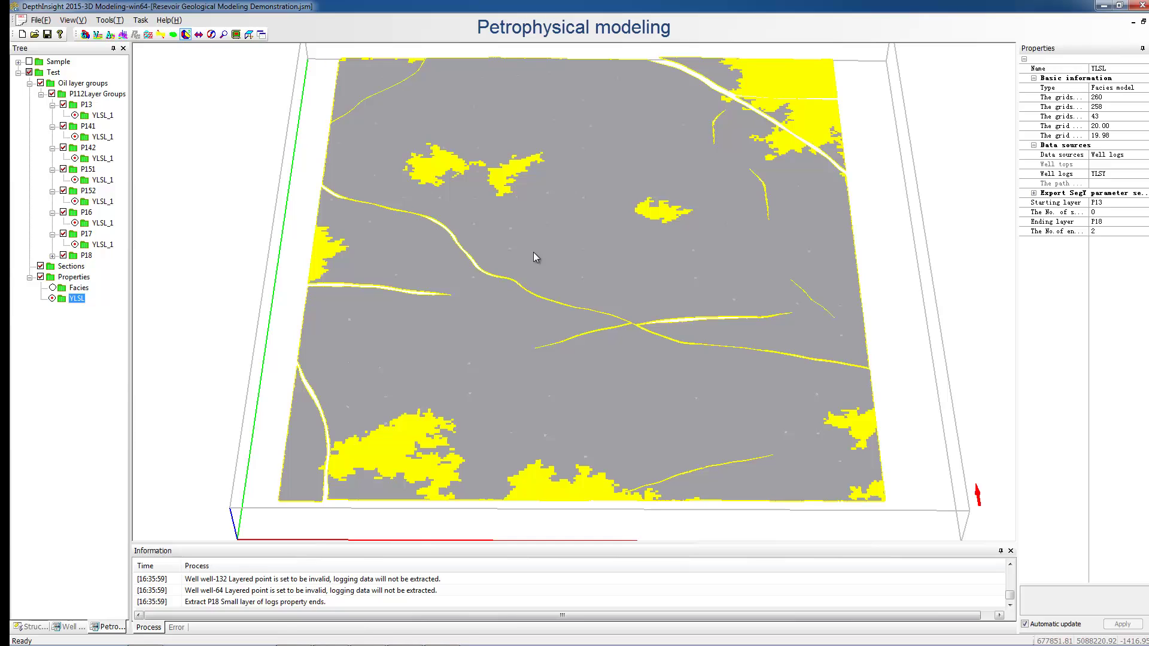
left_click(57, 72)
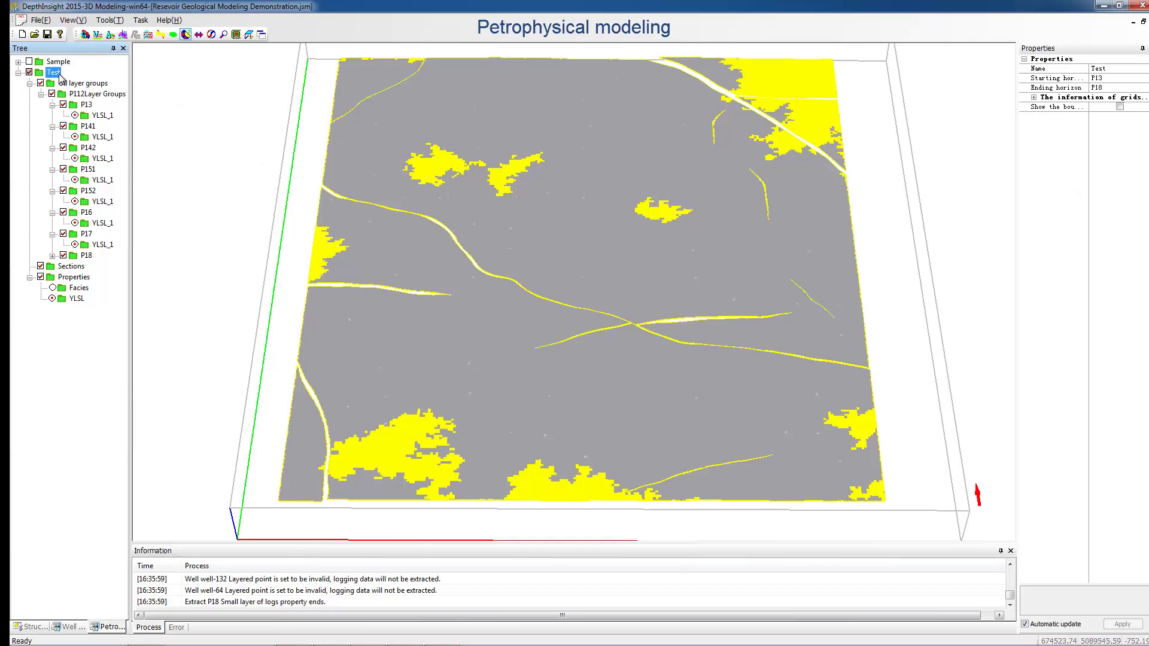
right_click(60, 73)
left_click(102, 111)
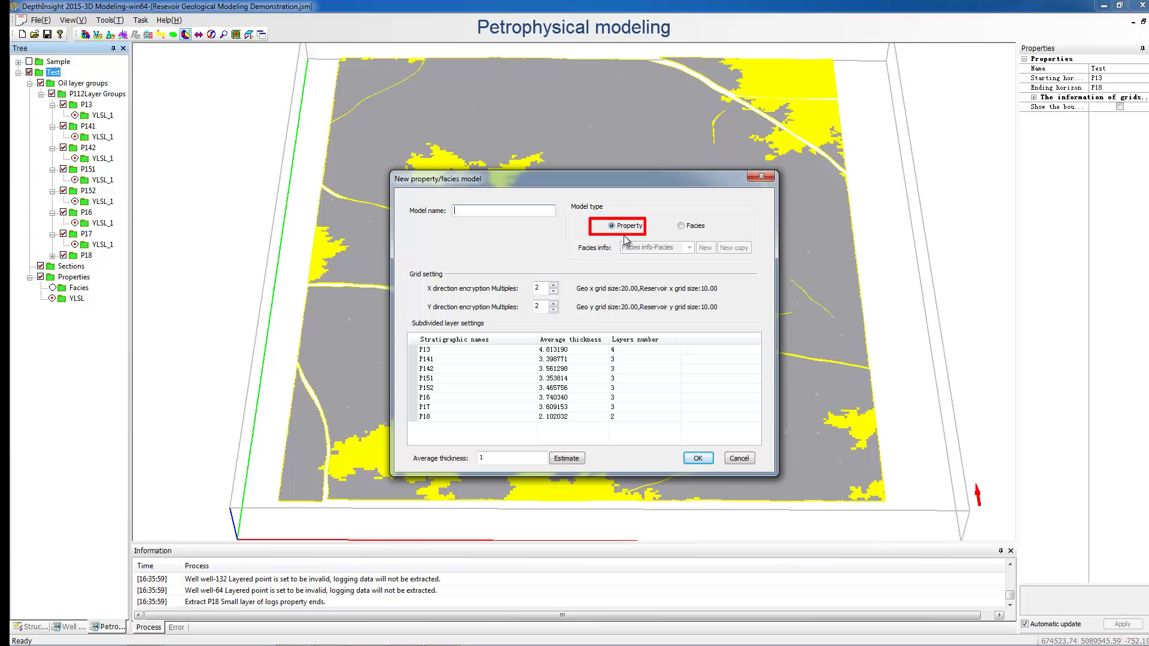
left_click(477, 207)
type("Por")
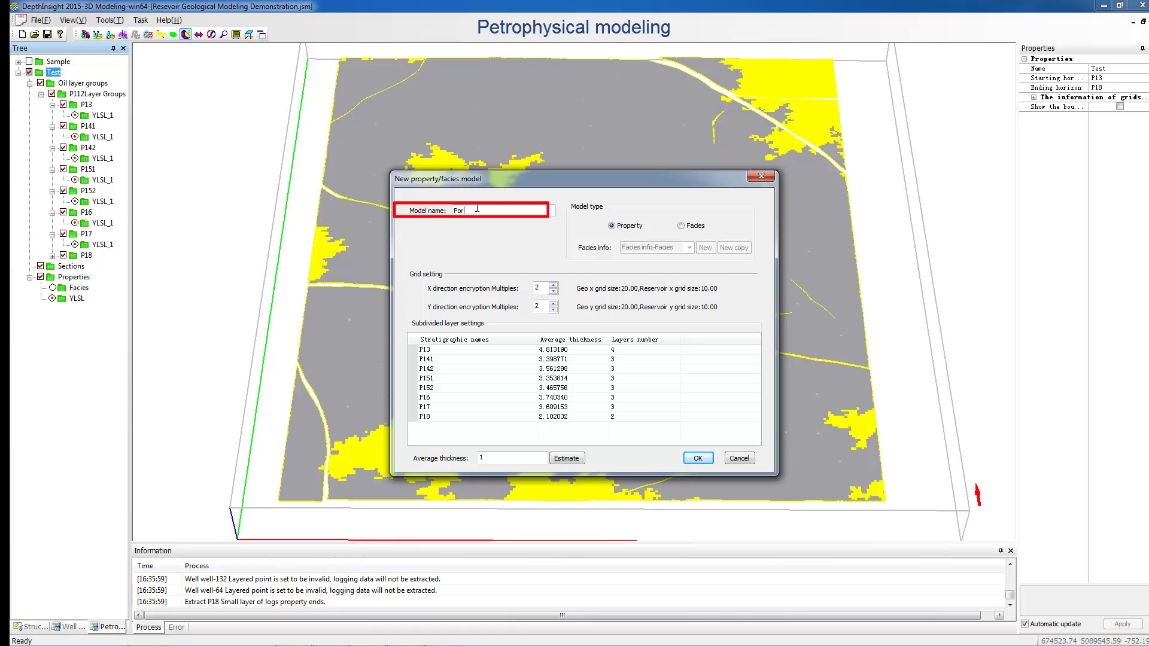
Step: Set the X and Y encryption multiples to 1, estimate the layer numbers from an average thickness of 0.5, and create the model
double_click(537, 288)
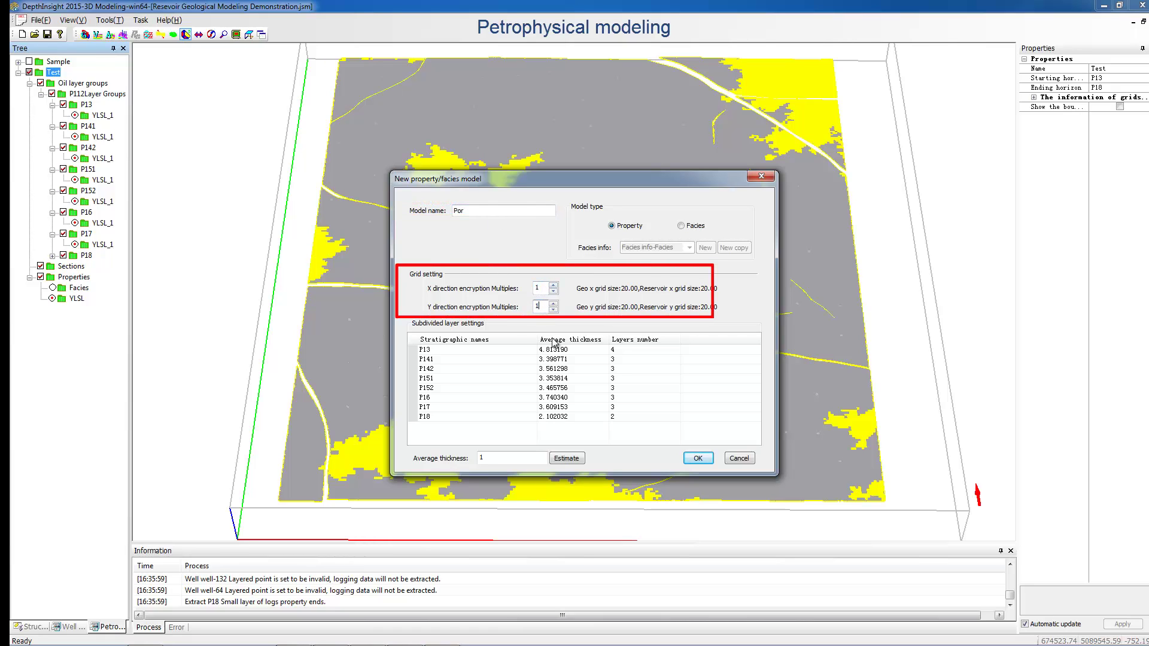
double_click(483, 456)
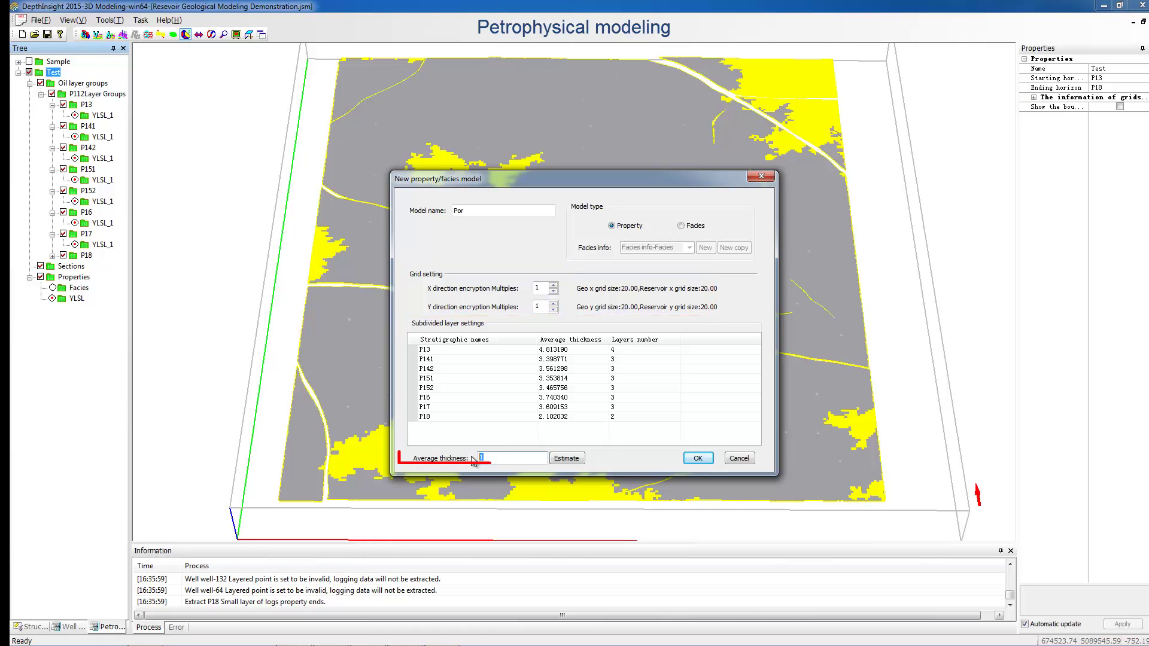
type("0.5")
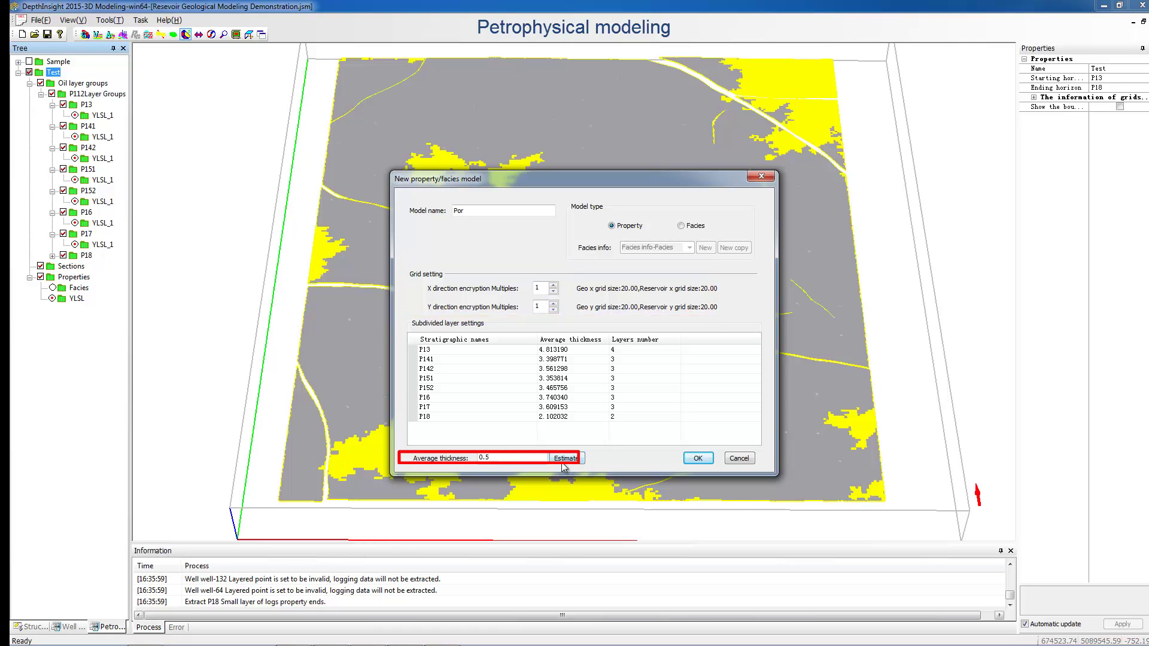
left_click(566, 462)
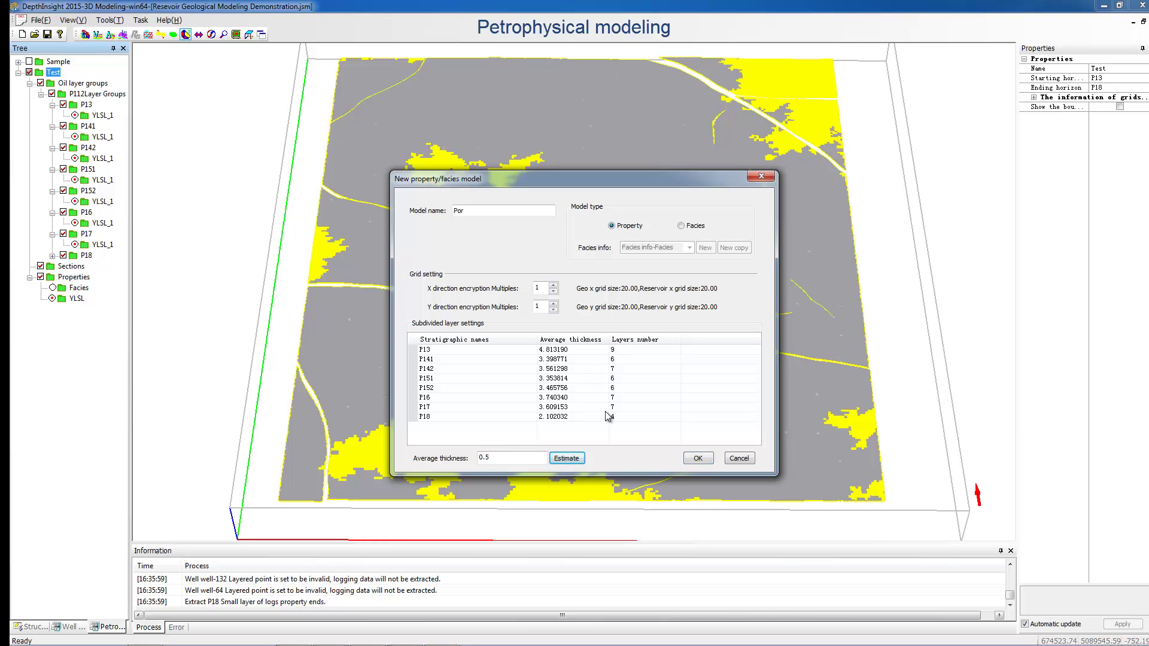
left_click(697, 458)
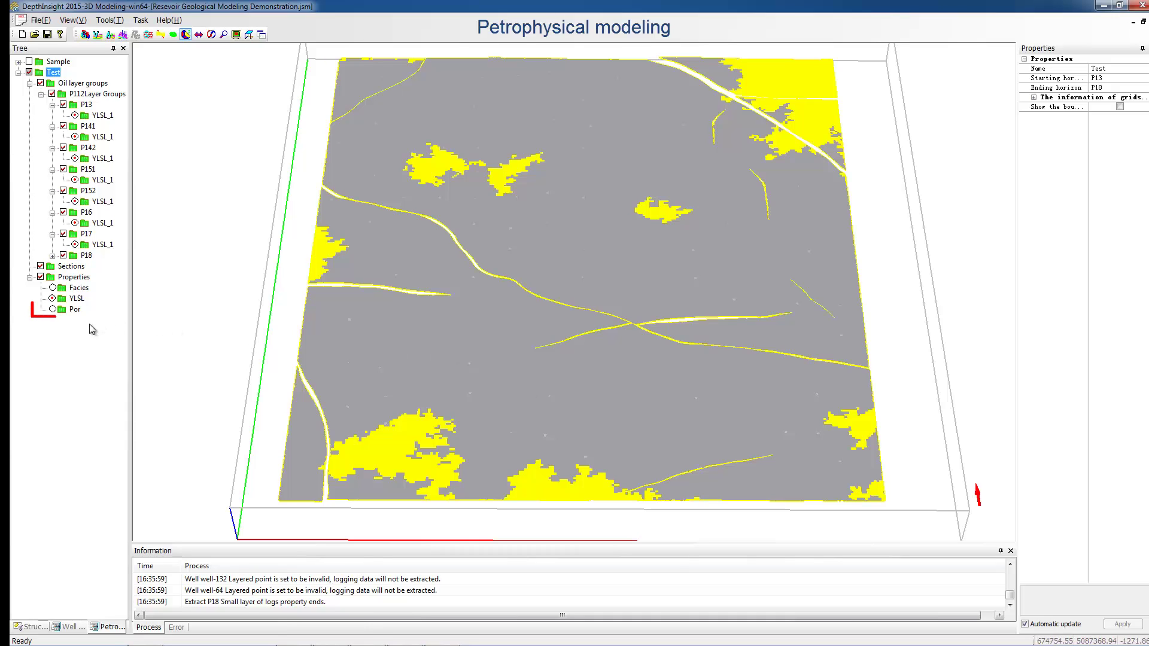
Step: Make Por the active property and set its data source to Well logs, using the POR log
left_click(52, 309)
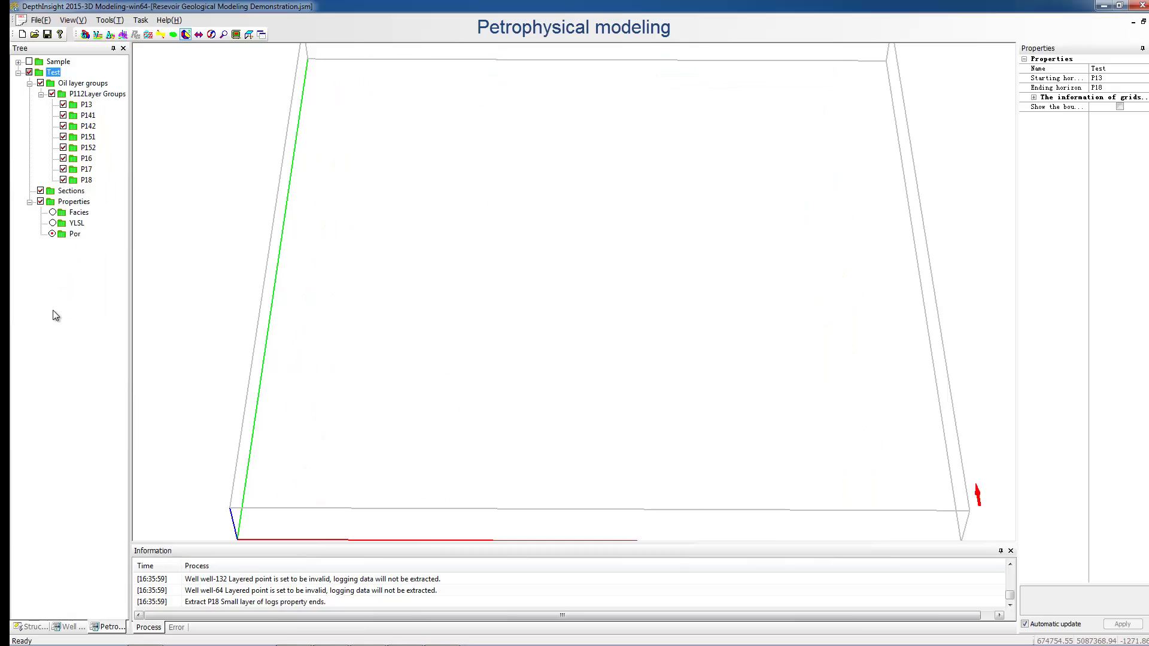
left_click(74, 234)
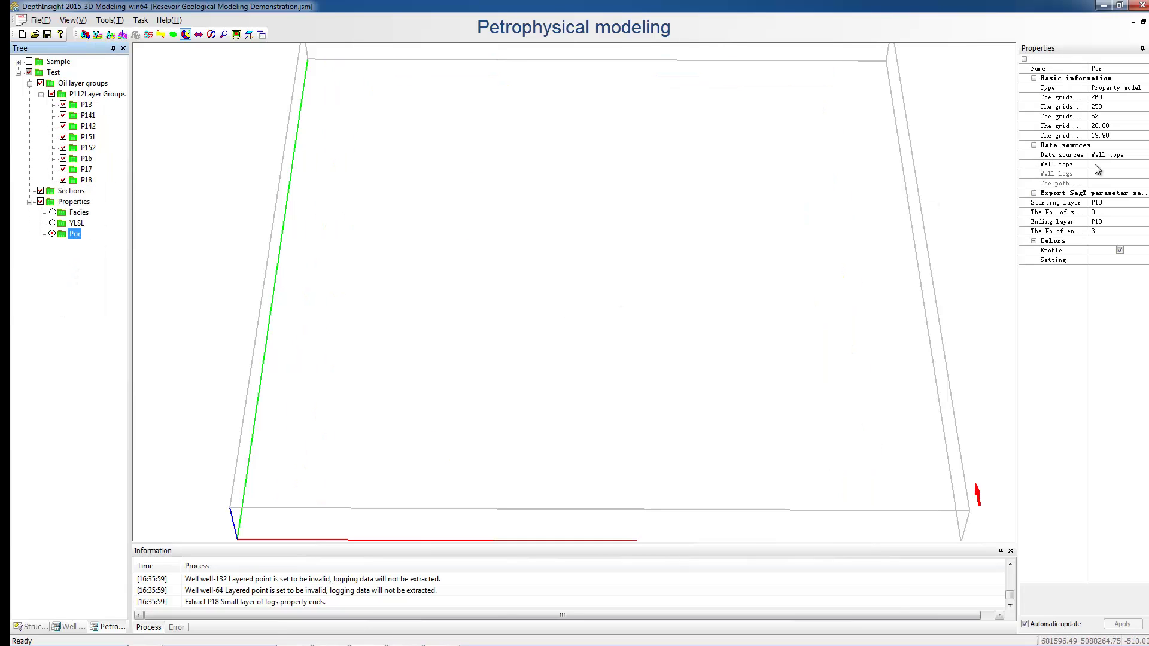
left_click(1139, 154)
left_click(1139, 155)
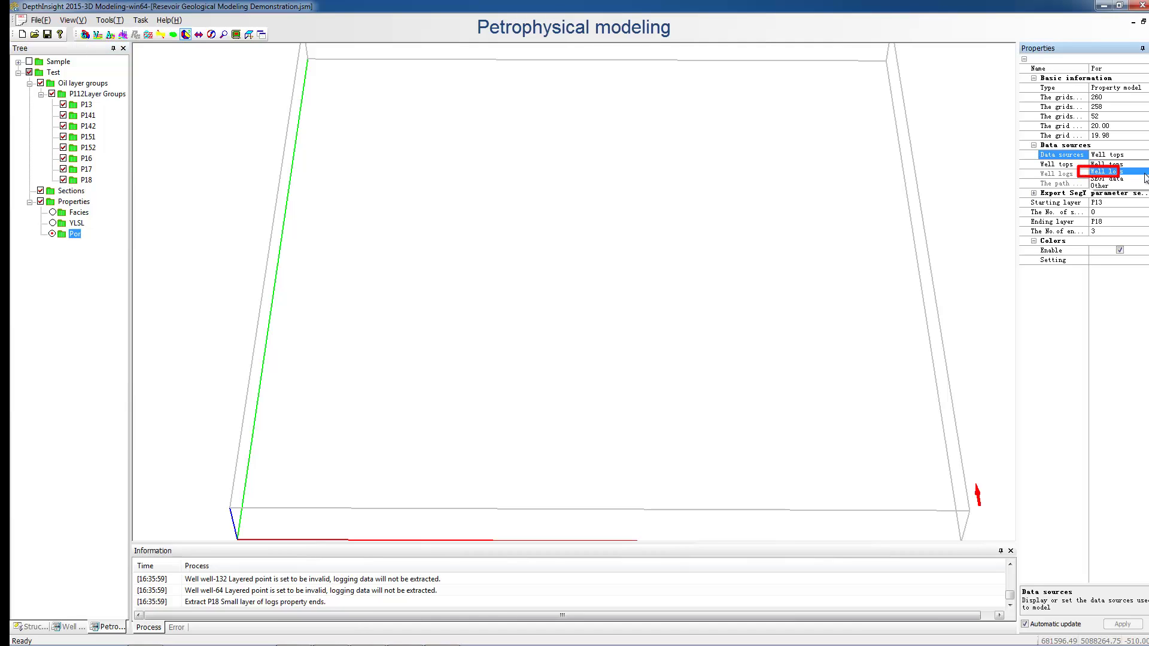
left_click(1144, 173)
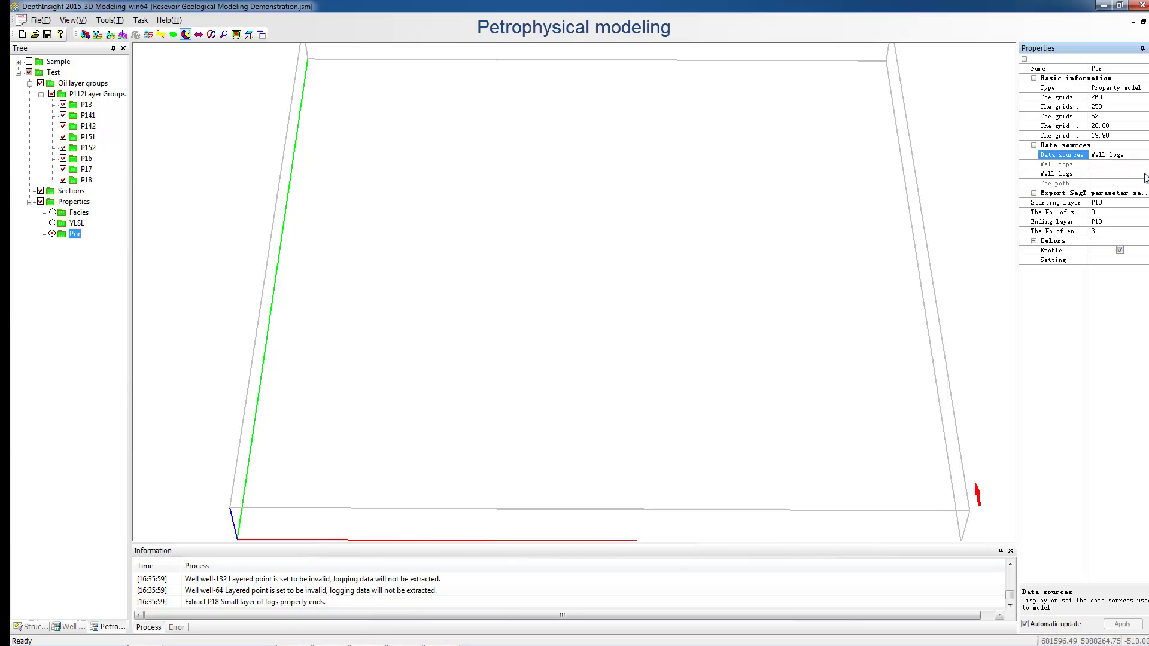
left_click(1127, 174)
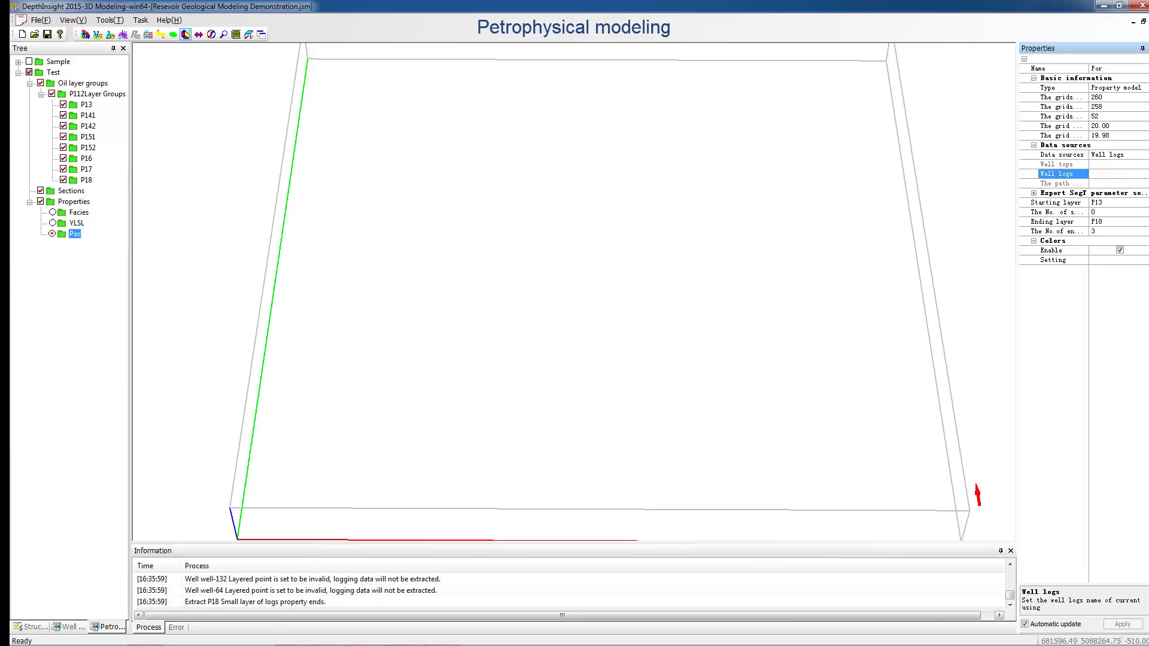
left_click(1127, 174)
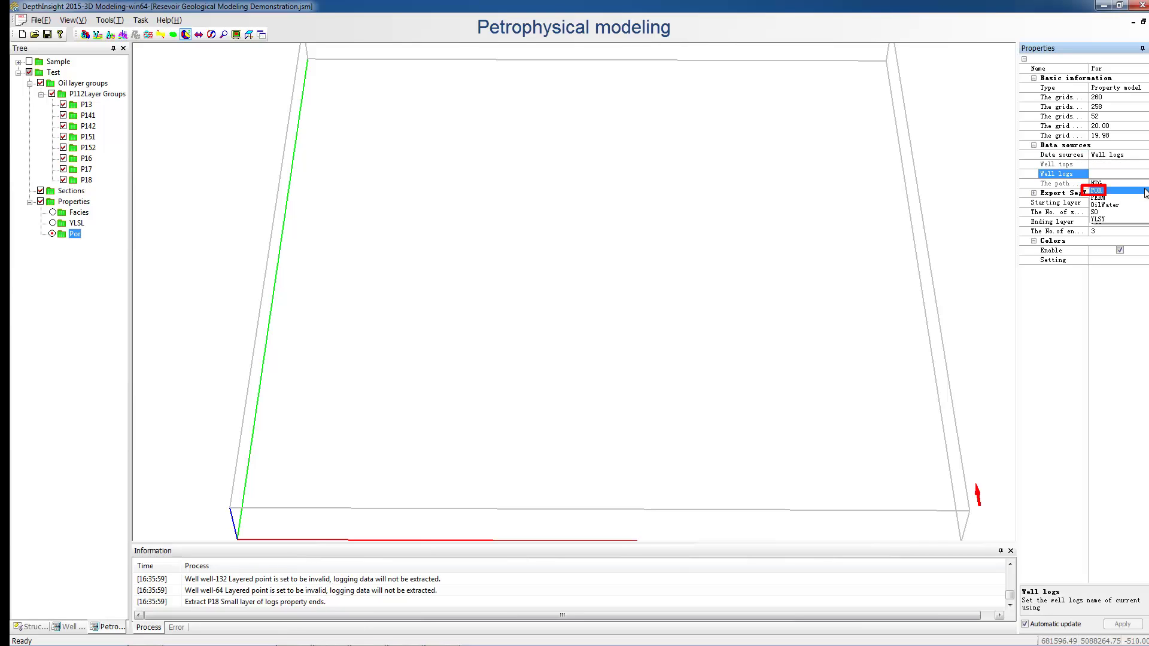
left_click(1144, 191)
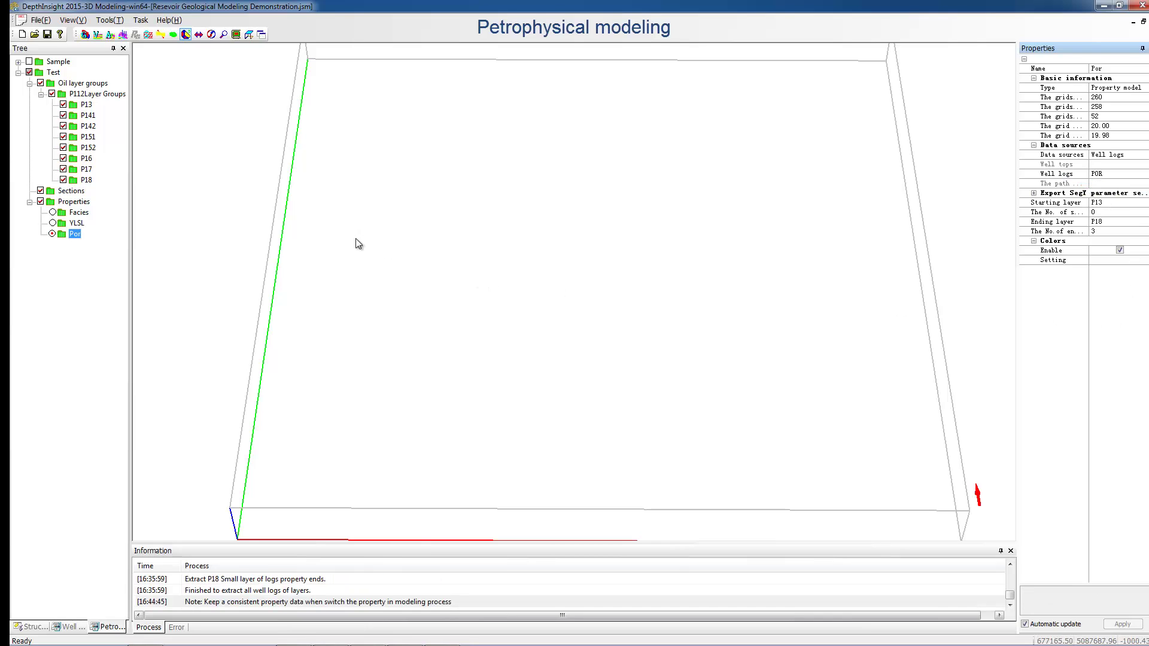
Step: Create the Por property body for the oil layer groups and extract the well logs of all layers
left_click(83, 84)
right_click(87, 87)
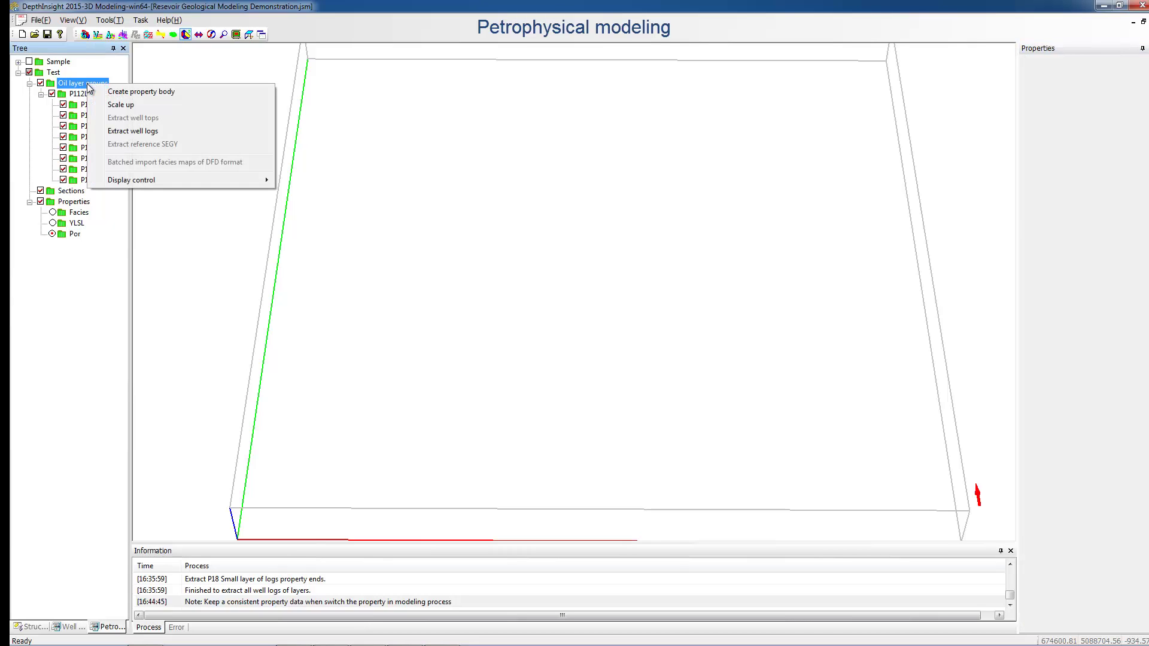
left_click(189, 93)
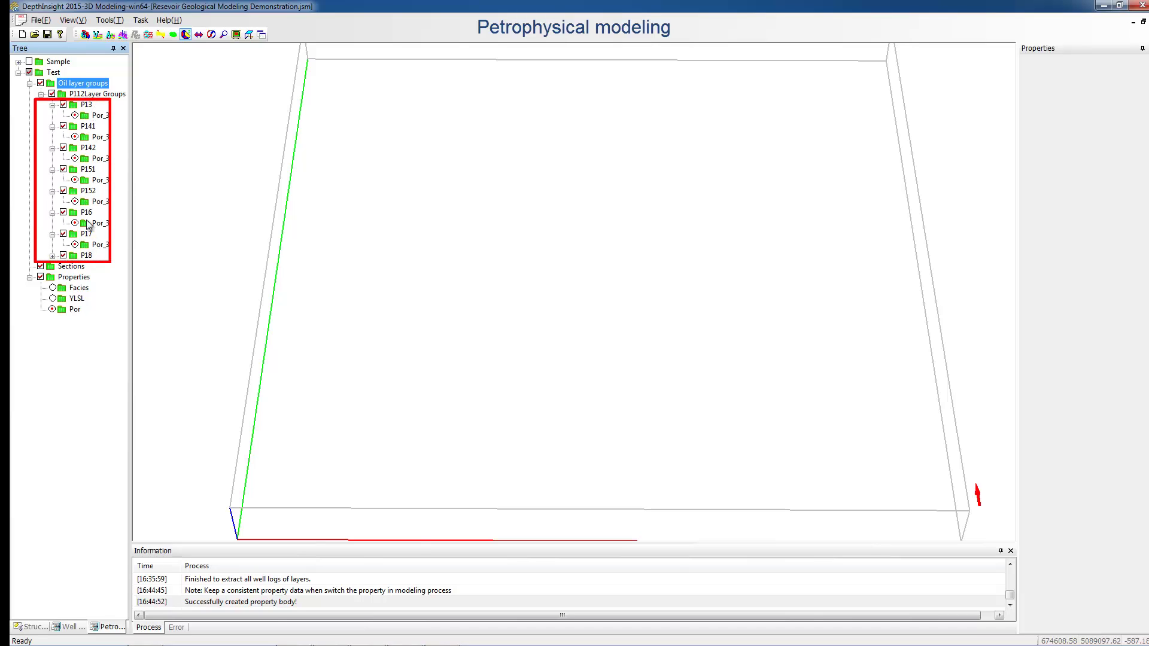
right_click(104, 86)
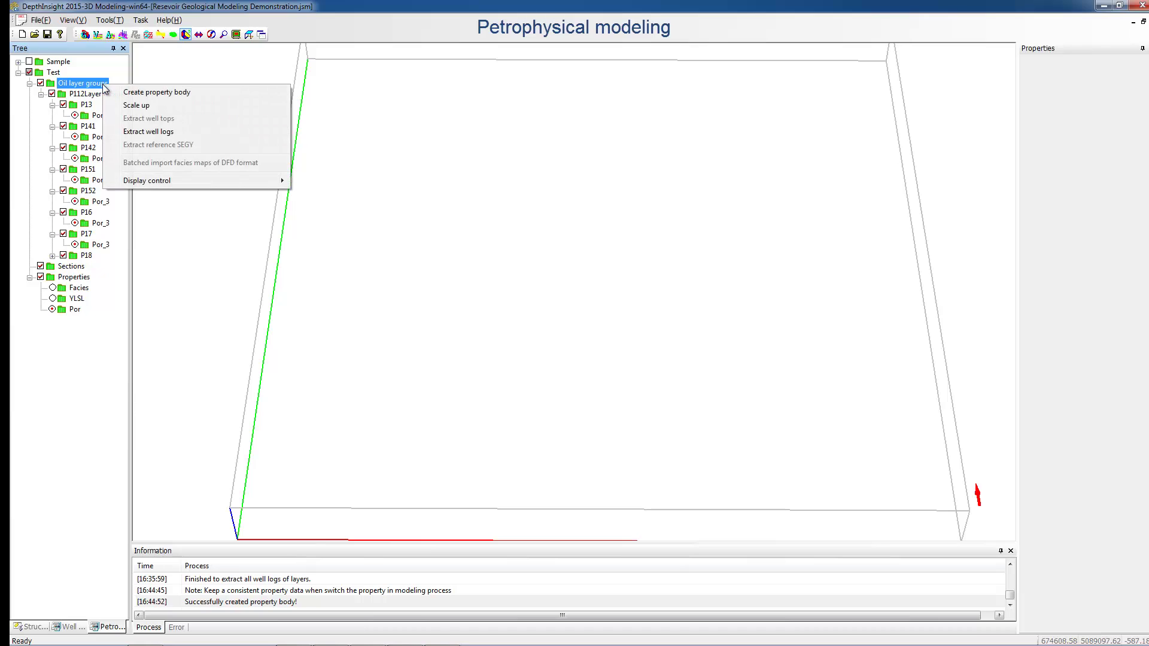
left_click(158, 132)
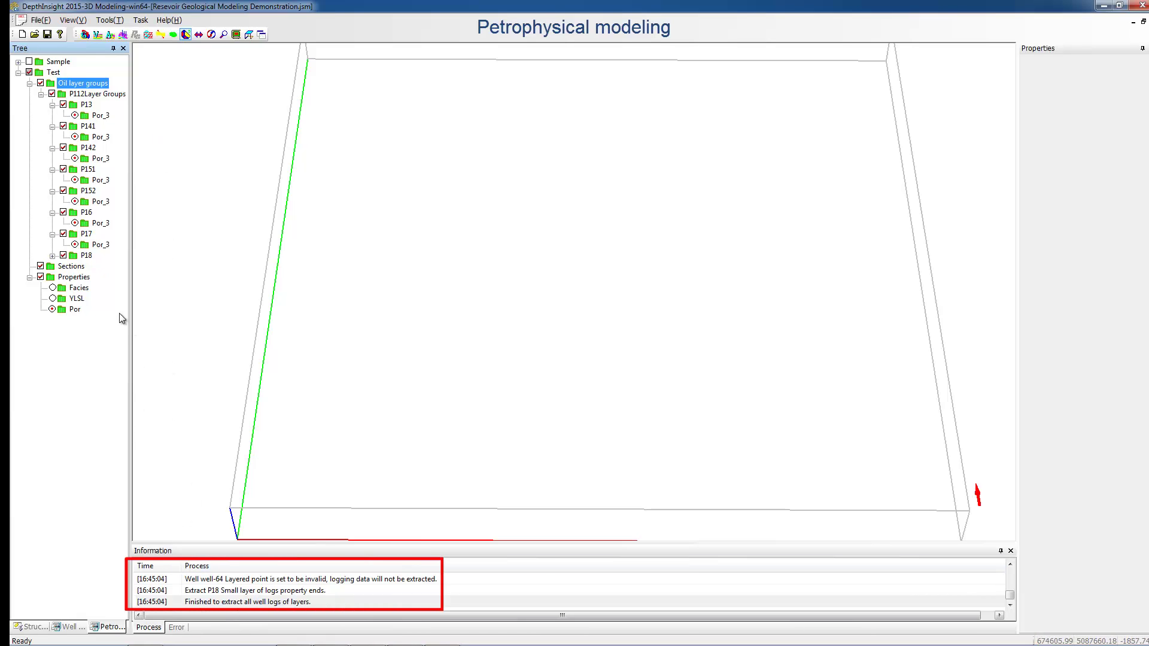
Step: Open the scale-up settings for the oil layer groups
right_click(100, 88)
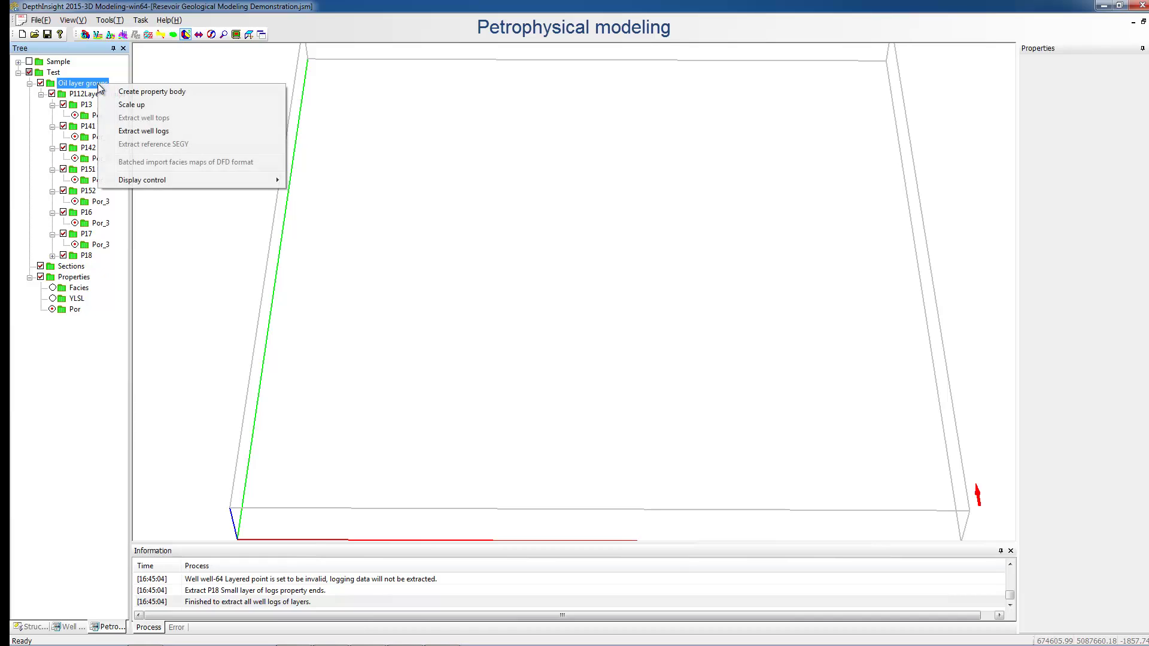
left_click(129, 106)
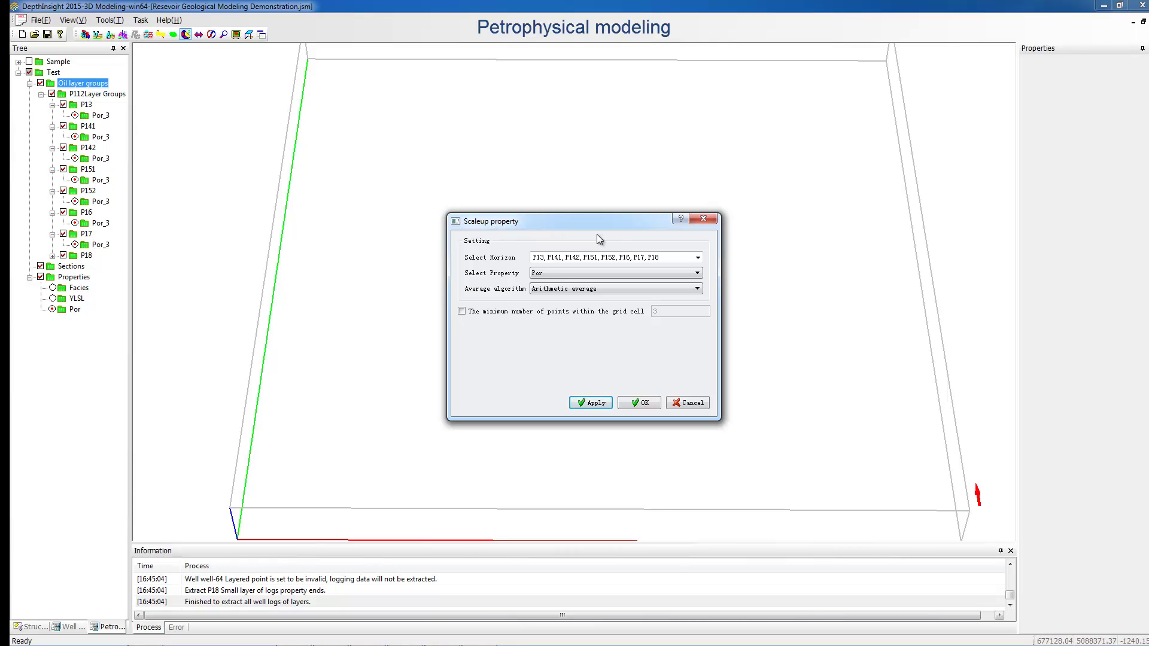
left_click(698, 257)
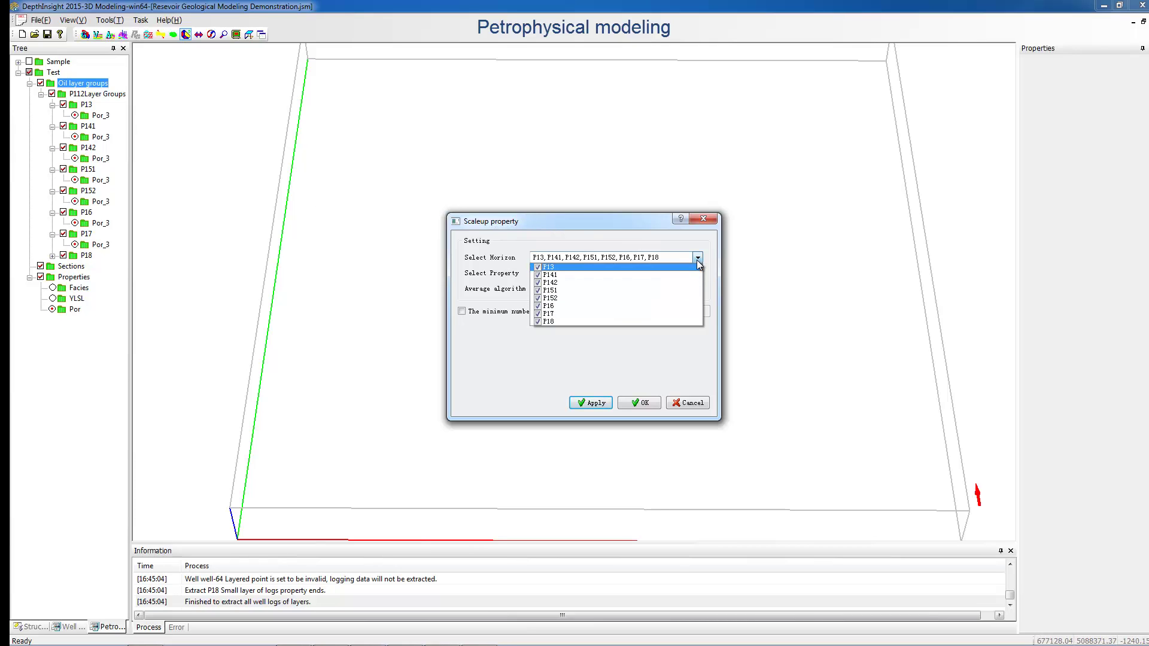
left_click(539, 268)
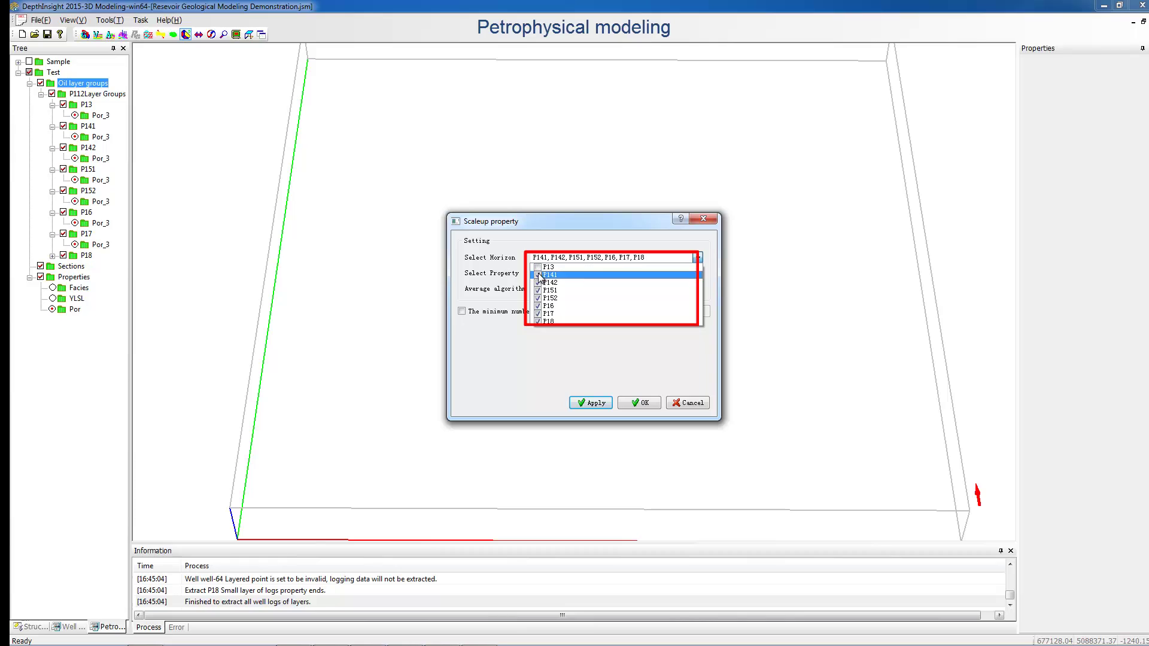
left_click(539, 276)
left_click(539, 283)
left_click(538, 283)
left_click(538, 275)
left_click(538, 267)
left_click(609, 335)
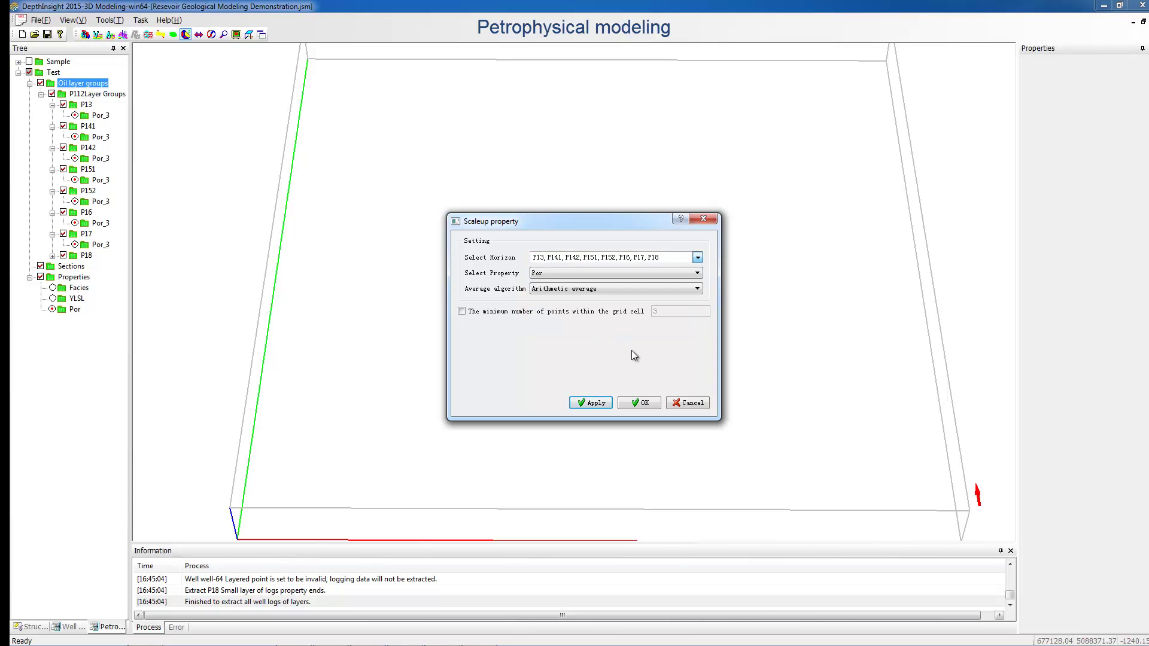
Step: Scale up the Por property for horizons P13 to P18 using the Arithmetic average algorithm
left_click(697, 289)
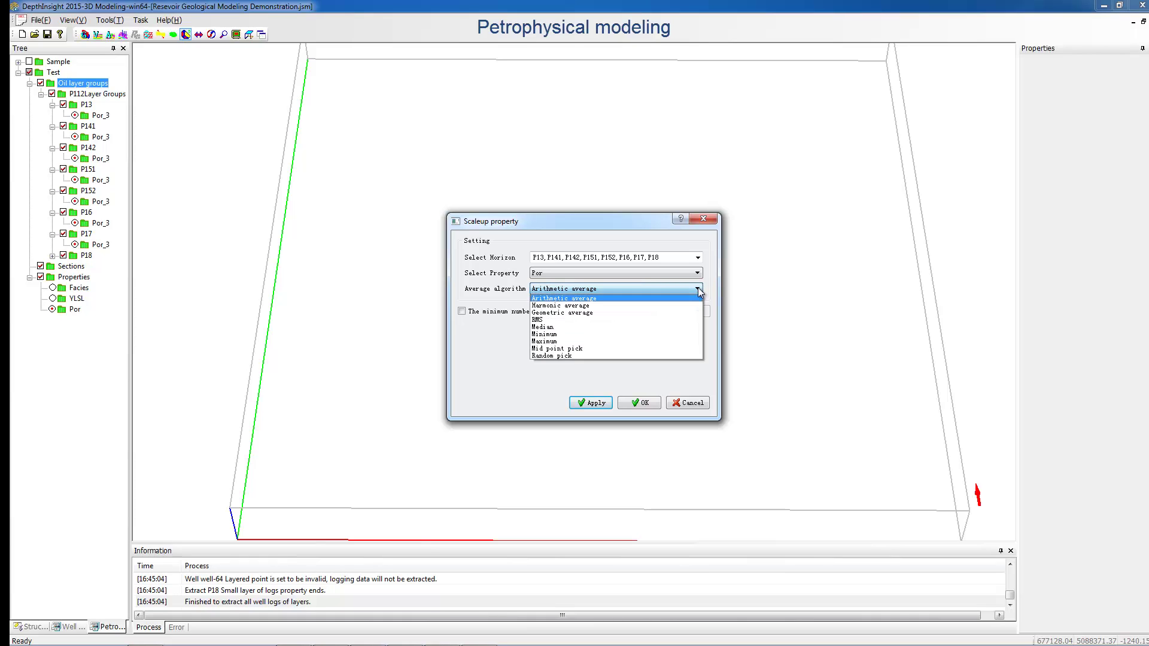
left_click(619, 300)
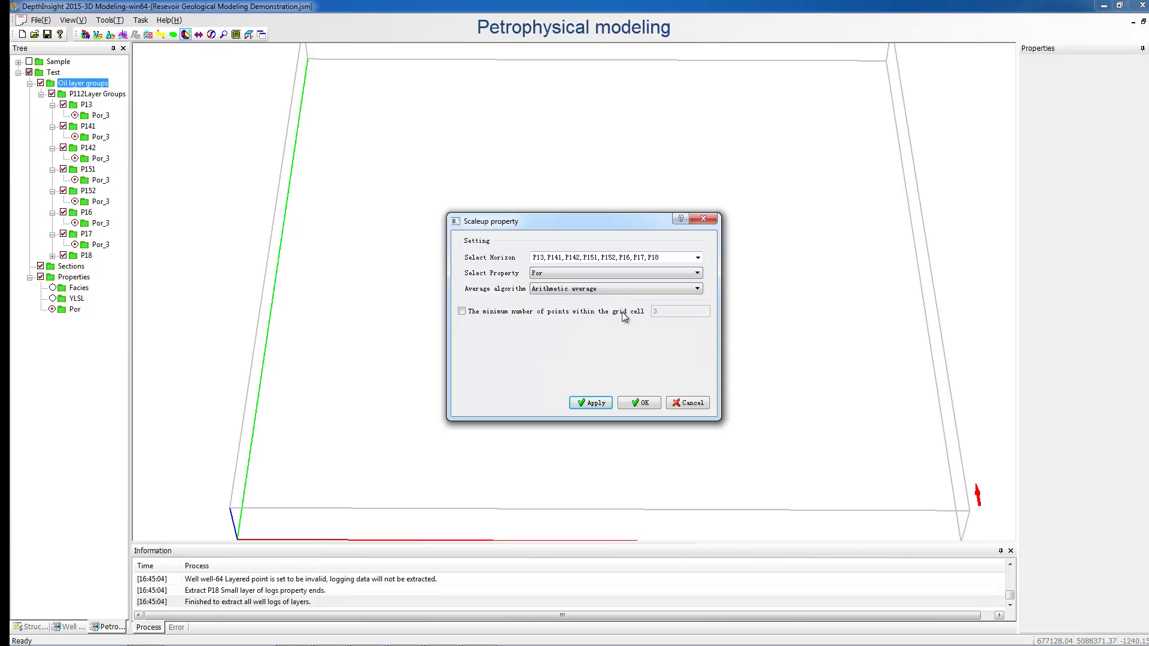
left_click(644, 405)
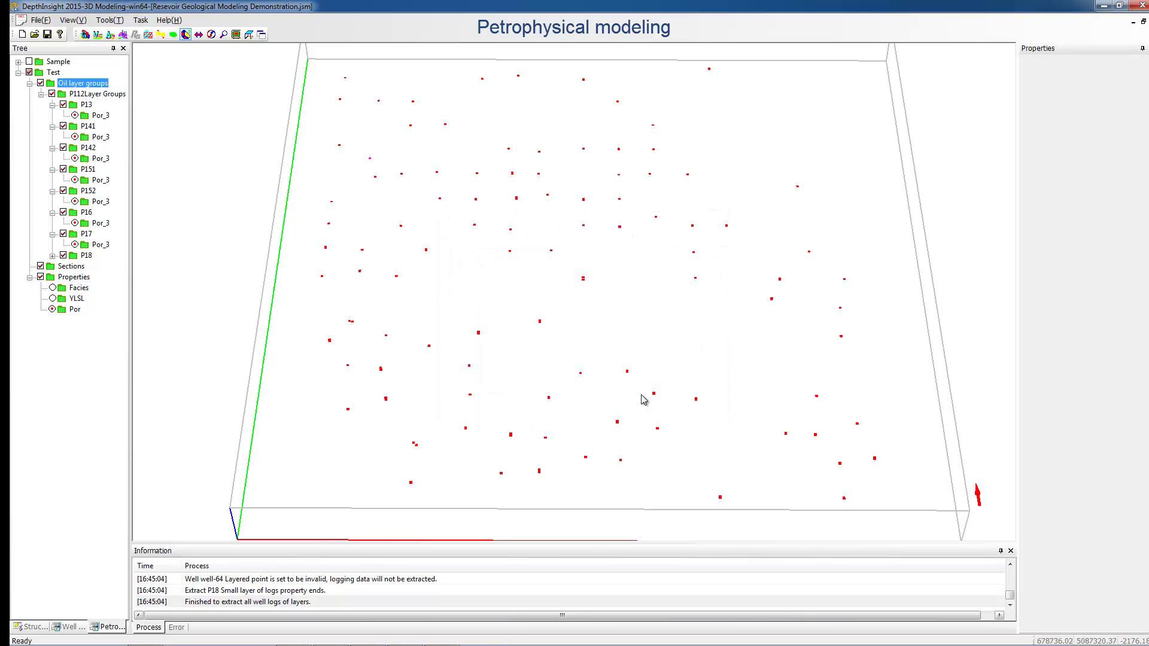
Step: Set the maximum of Por's color table to 30 and inspect the recolored scaled-up well cells up close
left_click(75, 310)
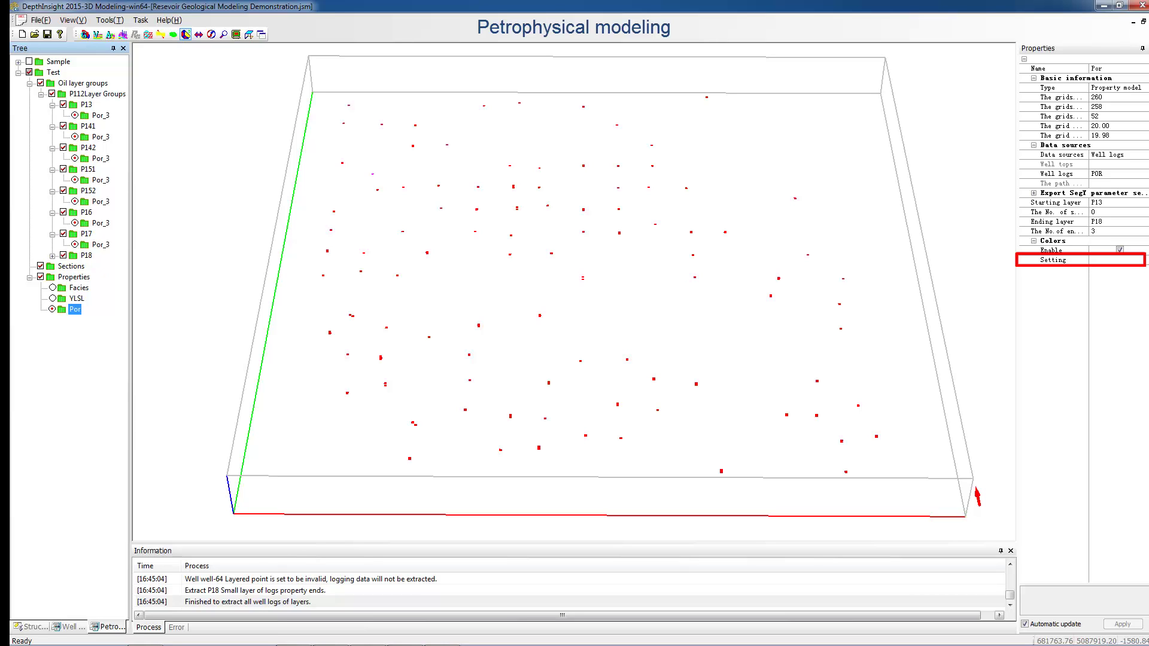
left_click(1112, 259)
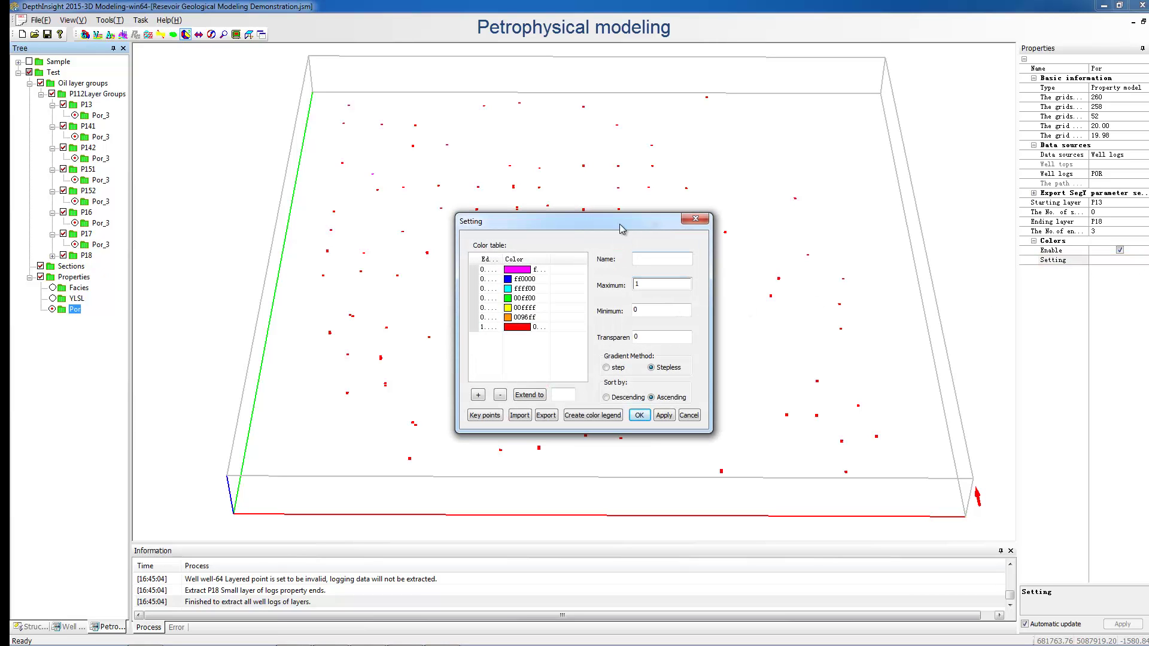
left_click_drag(621, 228, 904, 226)
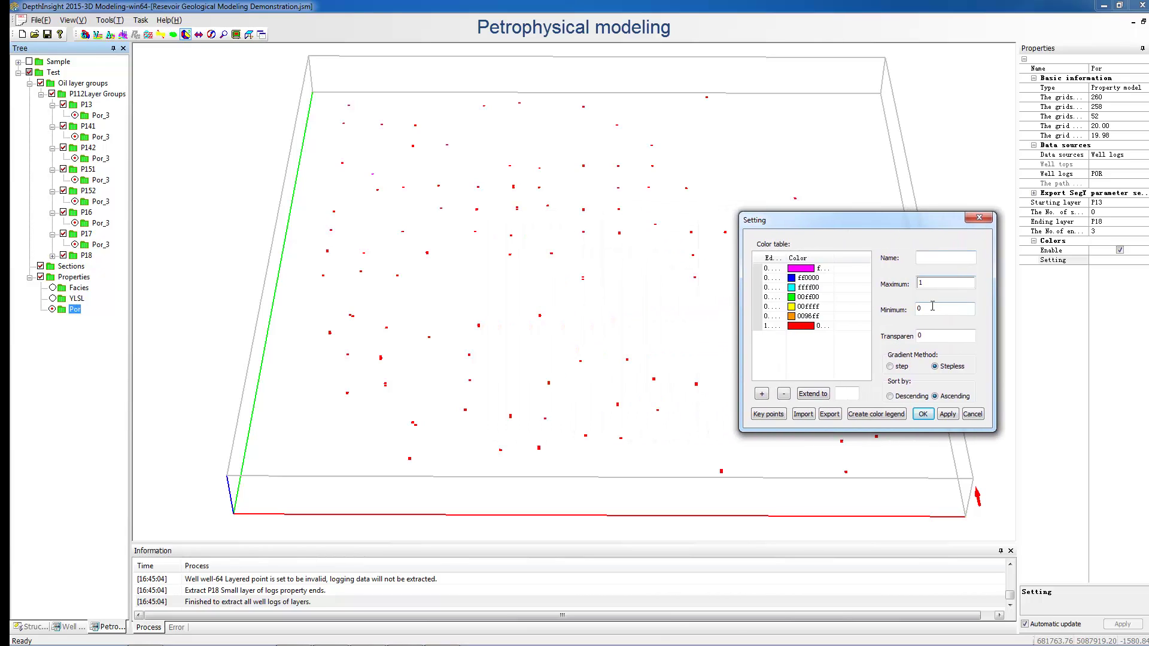
mouse_move(932, 306)
left_mouse_down()
mouse_move(897, 314)
mouse_move(916, 288)
left_mouse_up()
type("30")
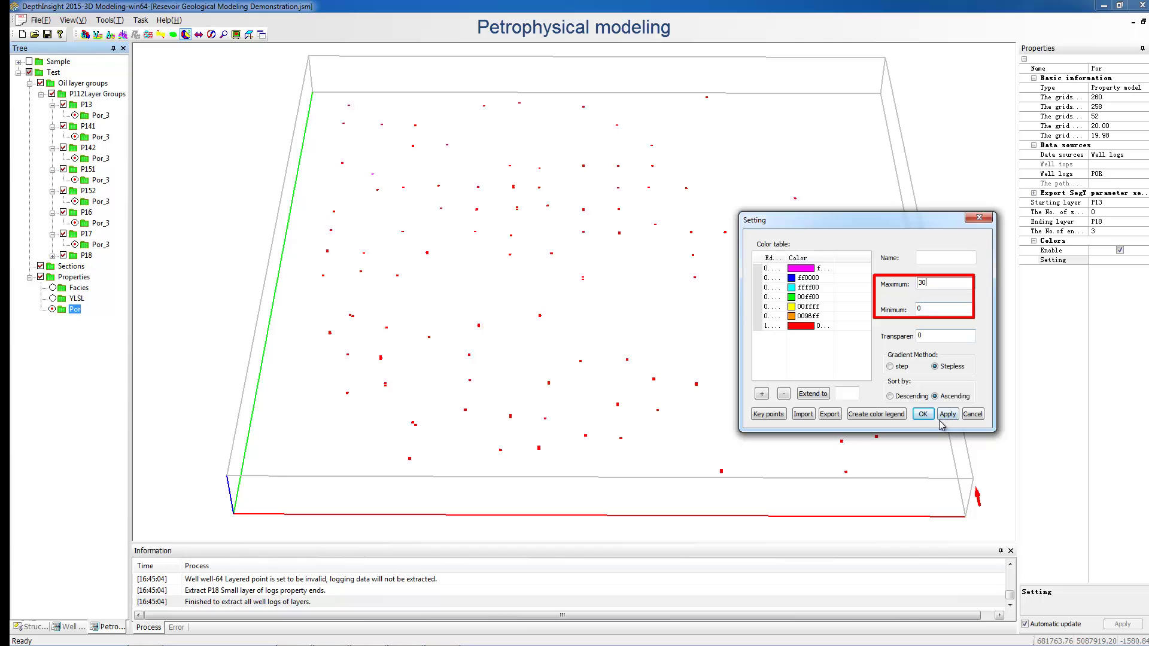
left_click(924, 414)
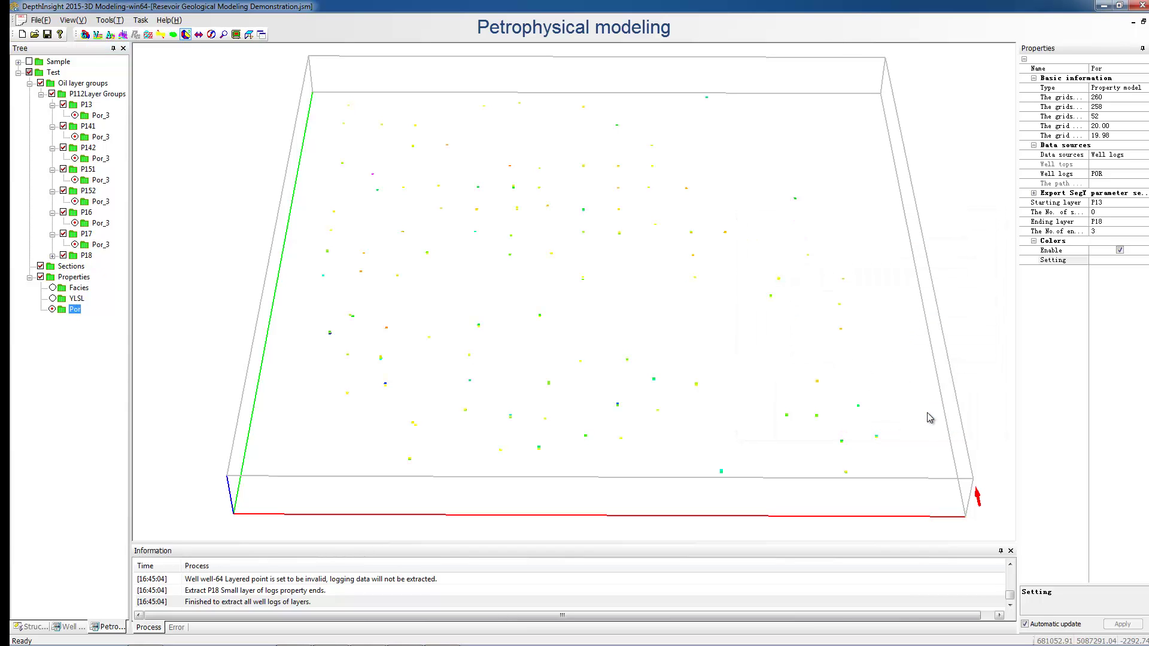
scroll(621, 291, "up", 5)
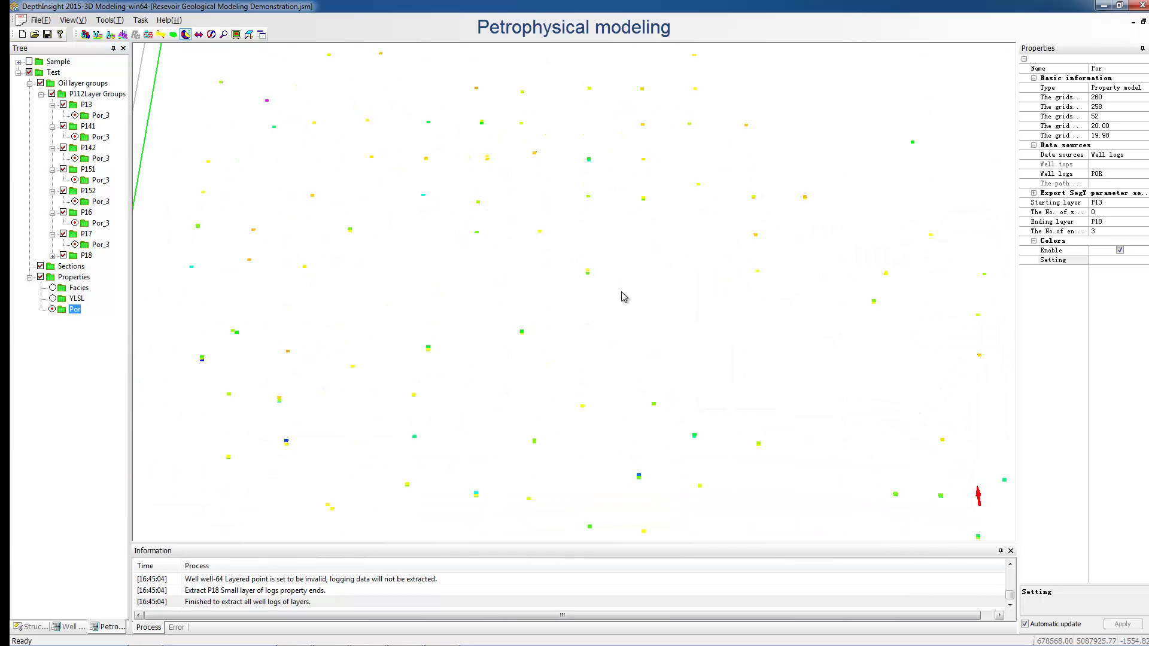
scroll(622, 289, "up", 5)
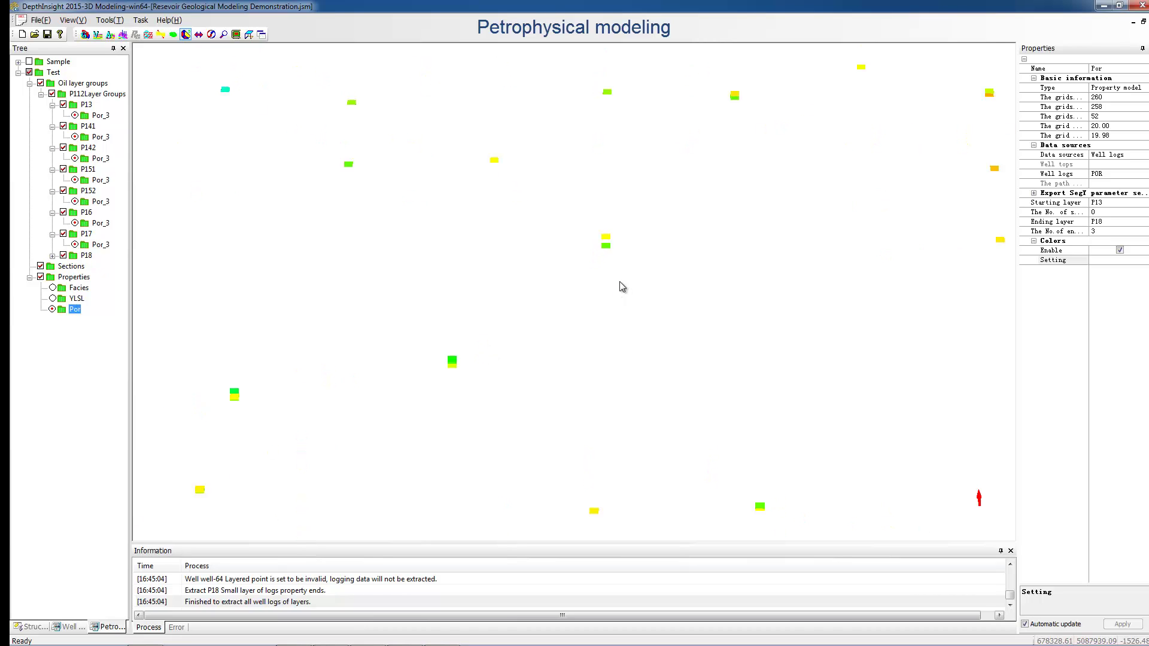
Step: Open the data analysis of the Por property for layer P141
scroll(624, 276, "down", 2)
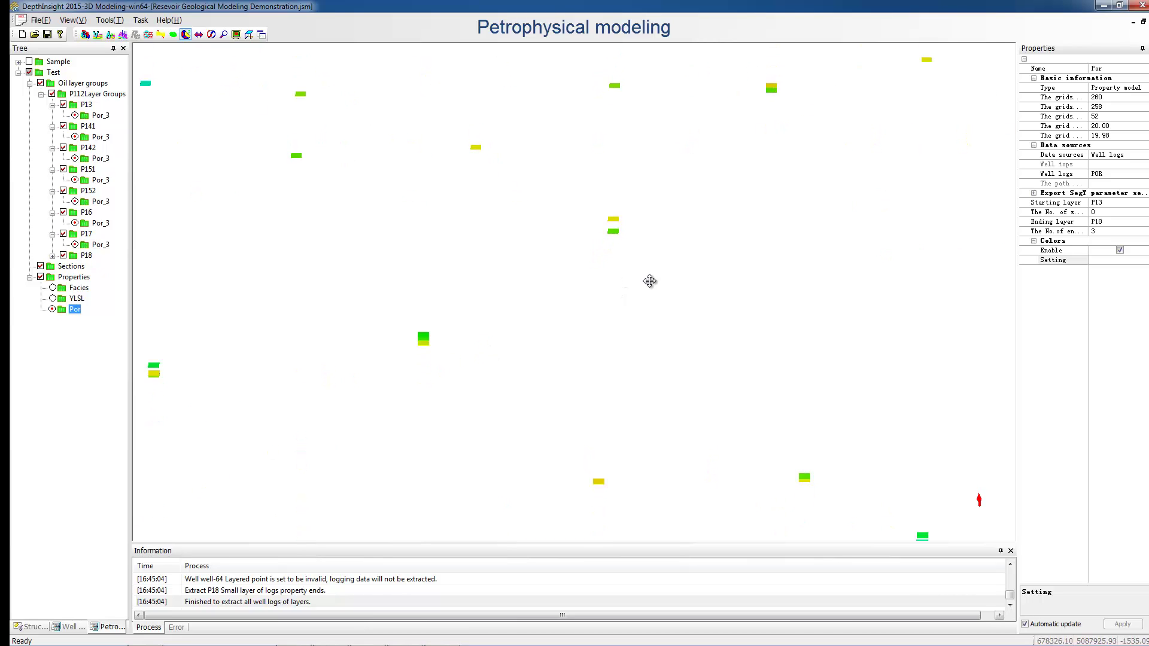
scroll(649, 281, "up", 3)
scroll(649, 280, "down", 5)
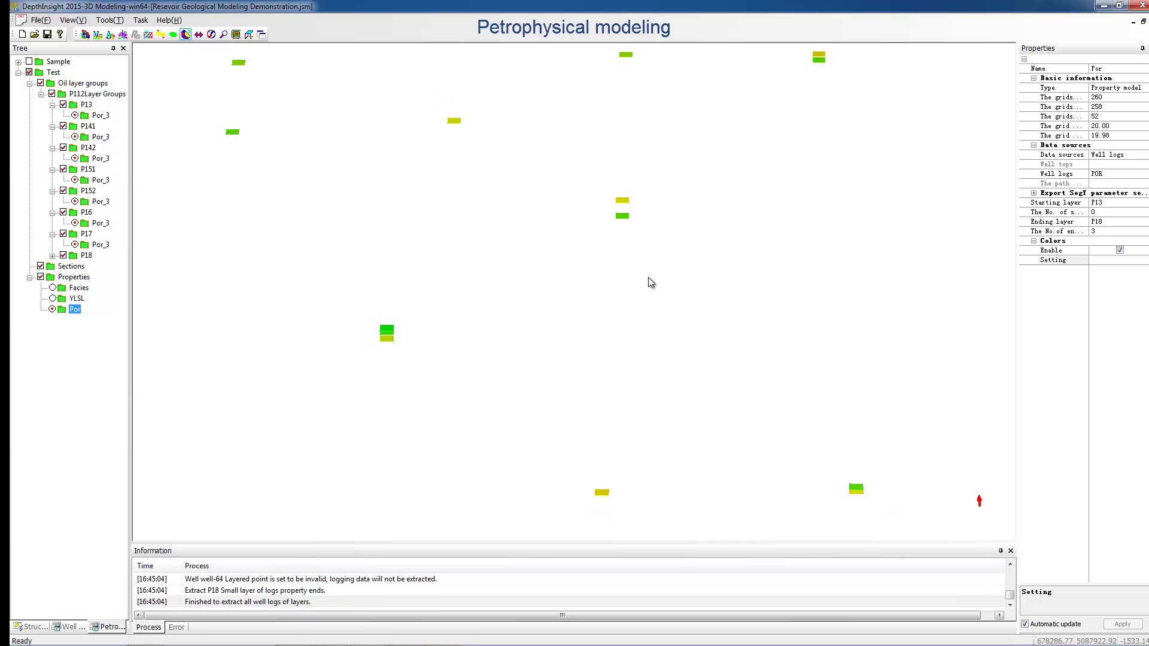
scroll(649, 280, "down", 5)
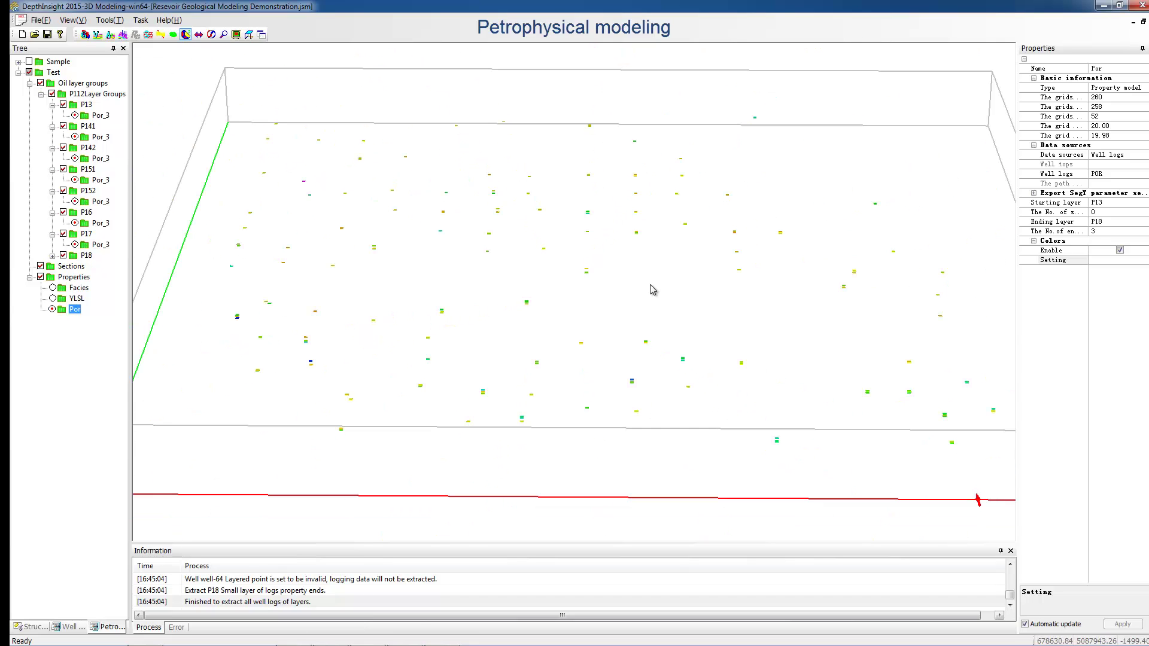
left_click(89, 128)
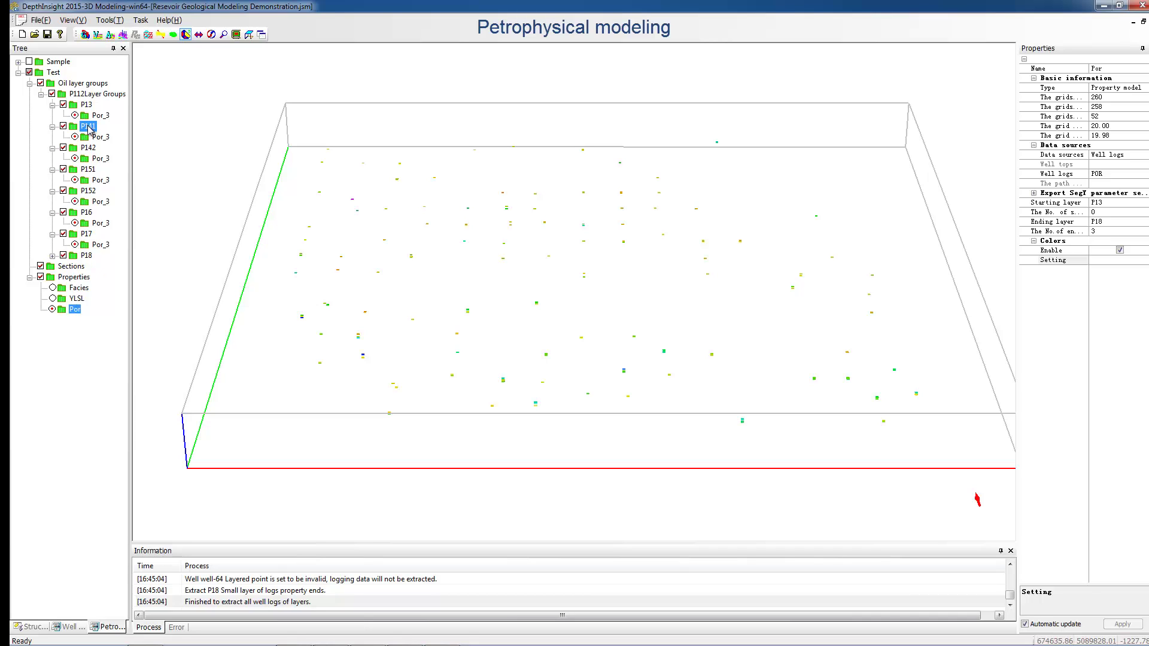
right_click(92, 130)
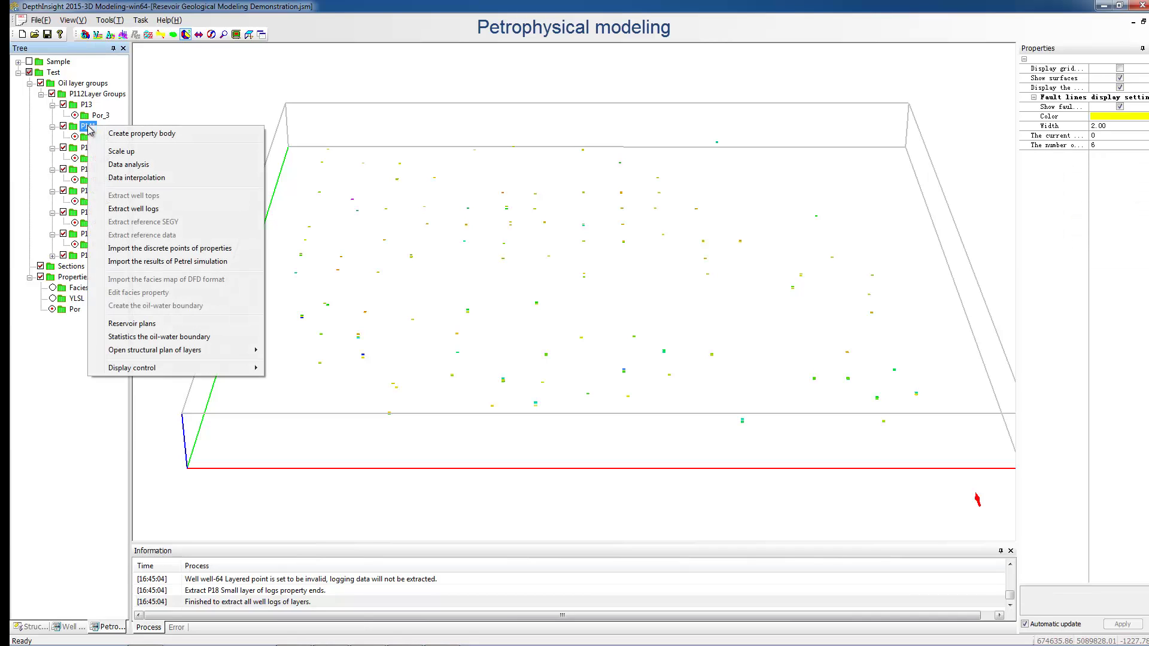
left_click(120, 168)
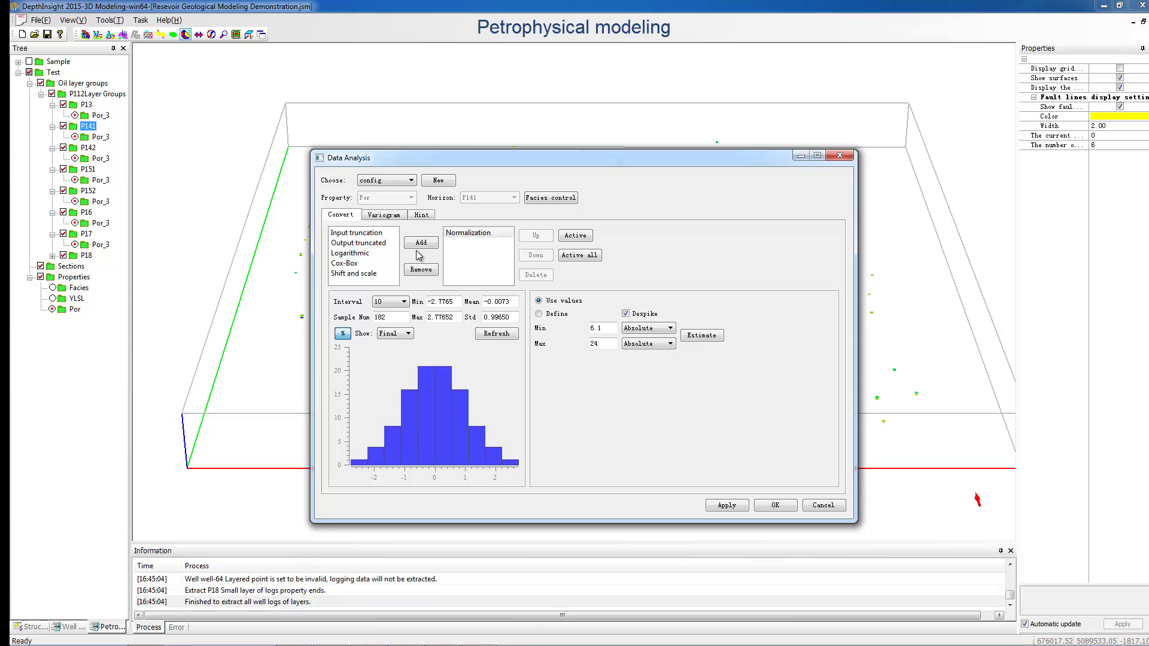
left_click_drag(474, 159, 476, 133)
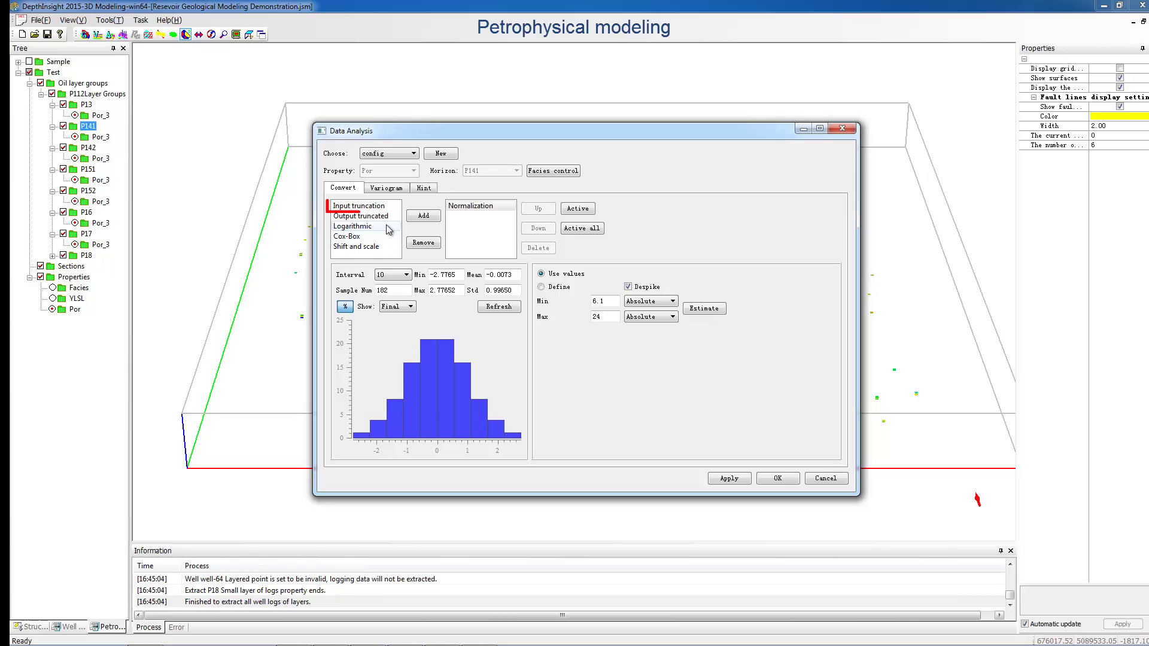
Step: Add an Input truncation ahead of the Normalization transform and display its input histogram
left_click(374, 209)
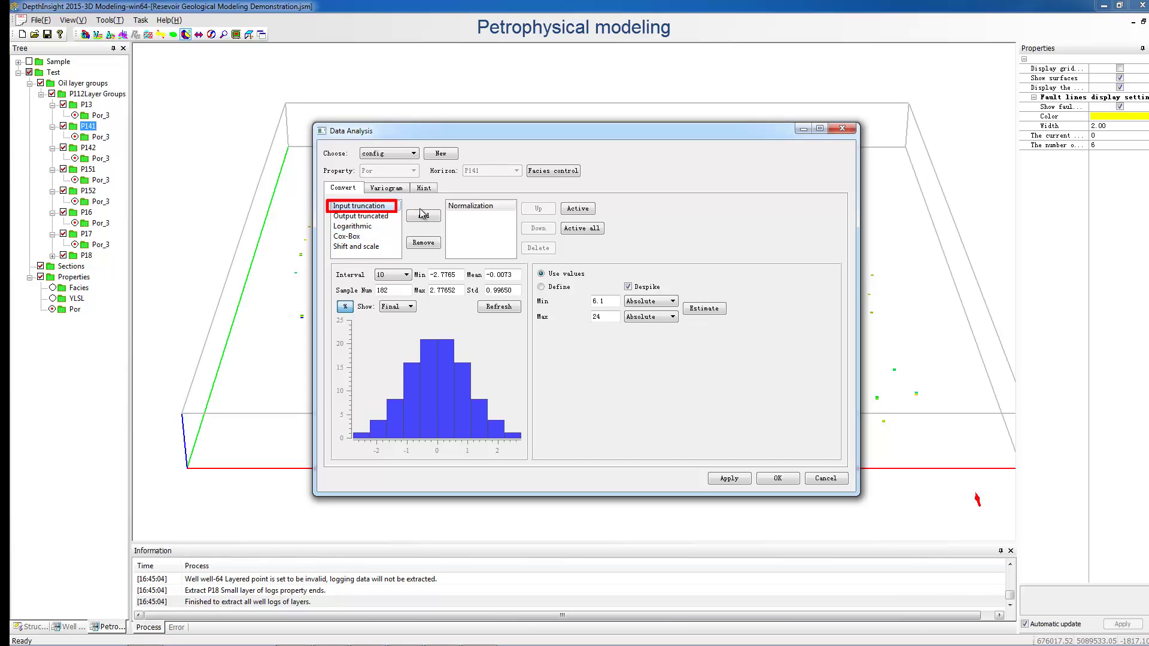
left_click(426, 217)
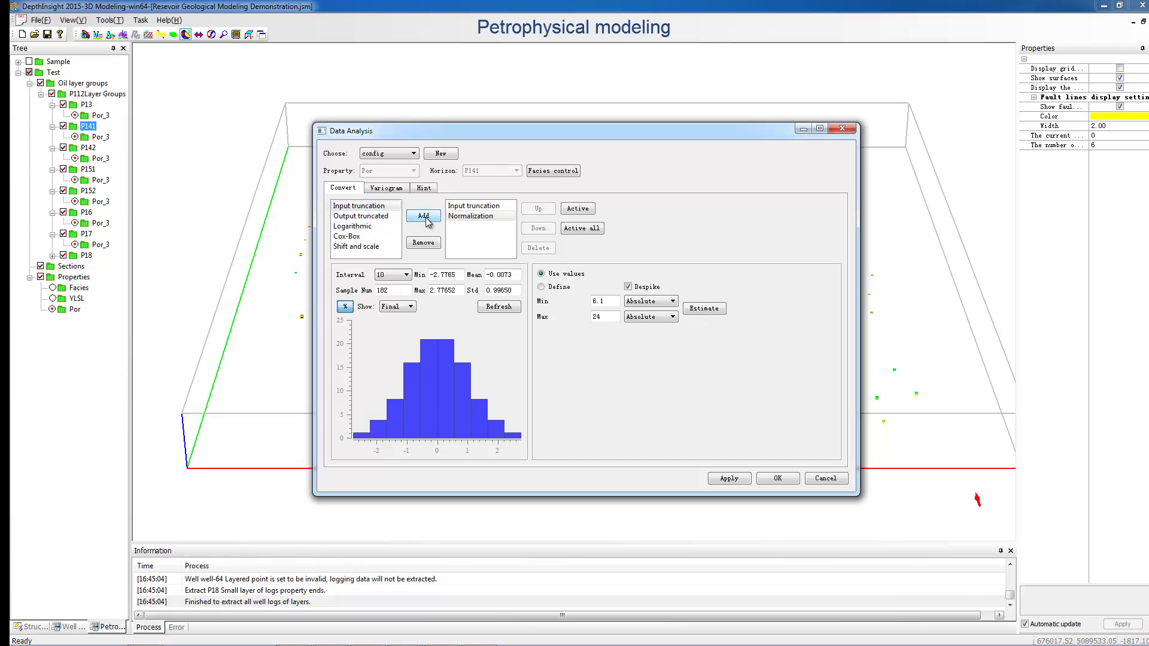
left_click(484, 207)
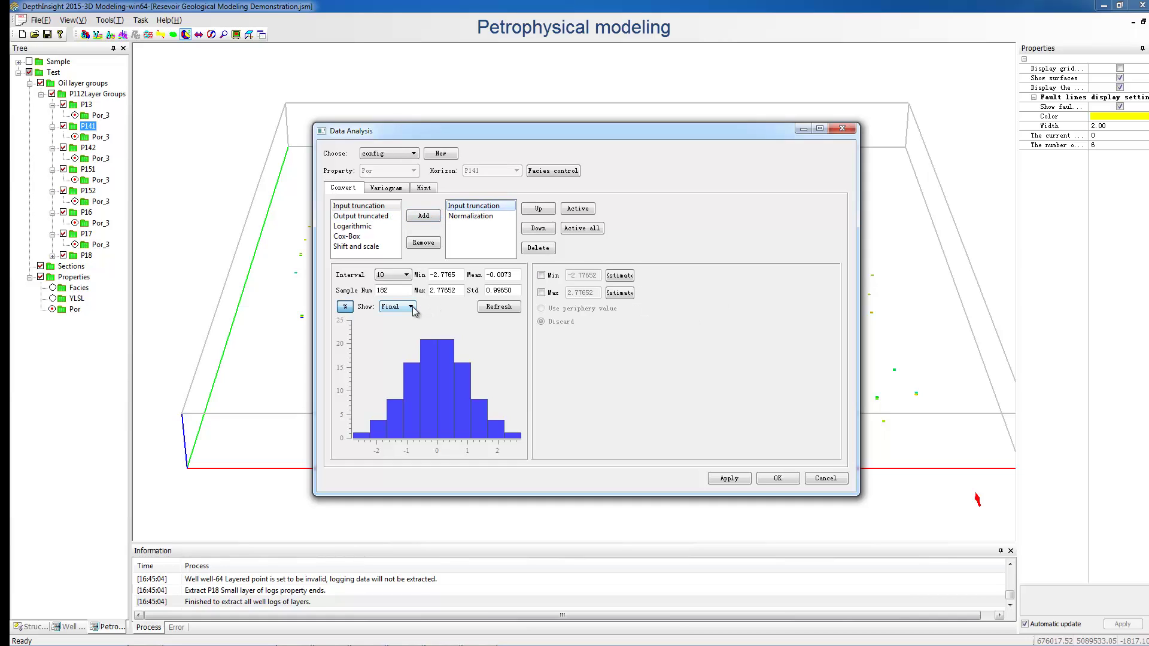
left_click(412, 306)
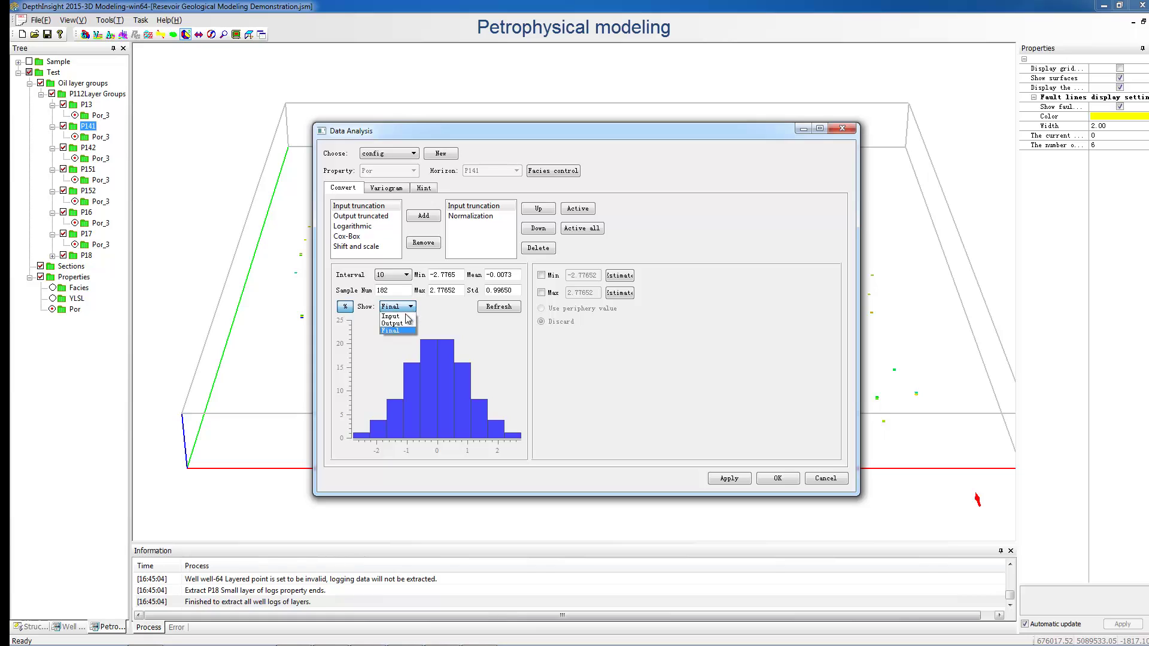
left_click(394, 316)
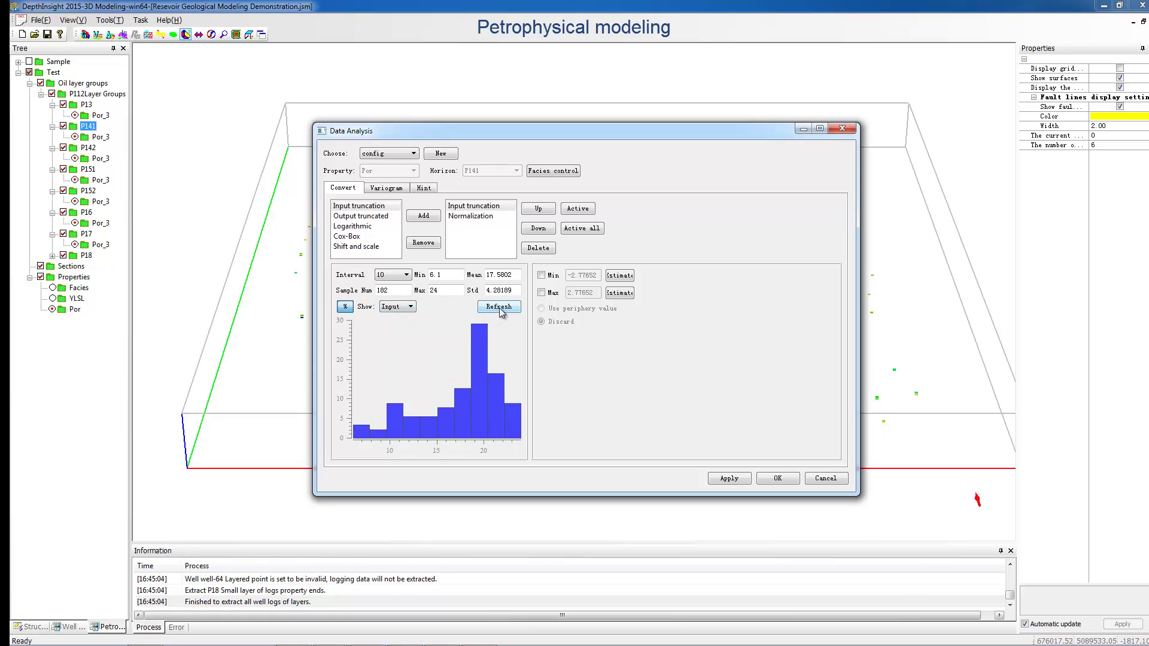
mouse_move(407, 267)
left_mouse_down()
mouse_move(407, 297)
mouse_move(459, 270)
mouse_move(409, 268)
left_mouse_up()
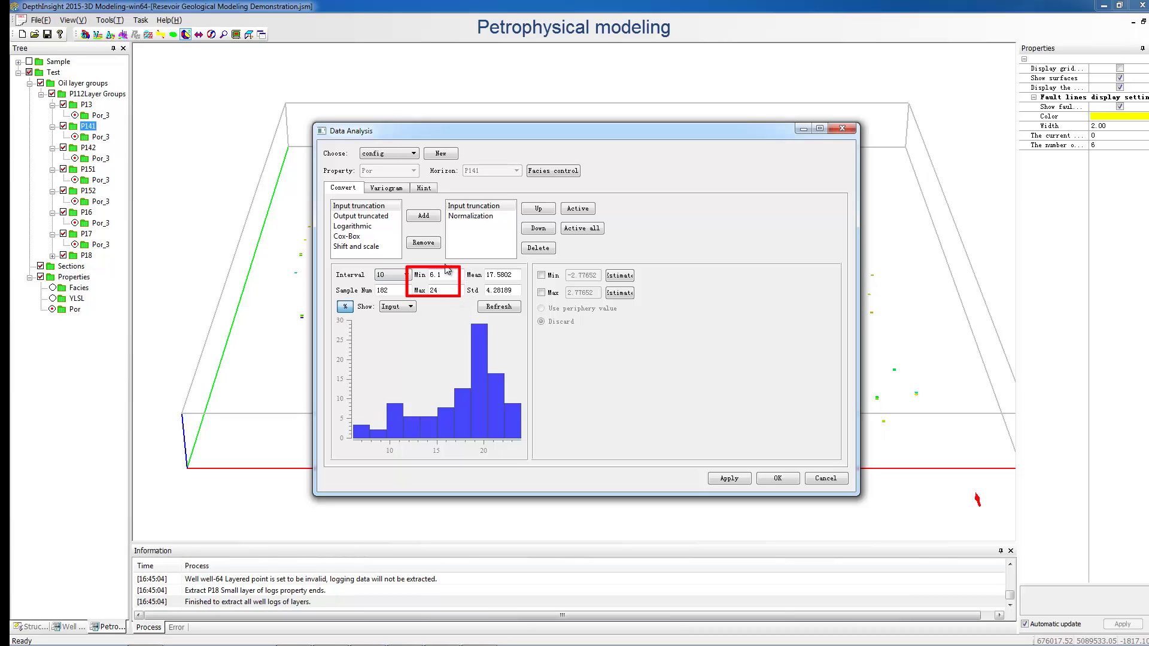
Step: Set the input truncation's minimum to 10 and display the truncation's refreshed output histogram
left_click(541, 276)
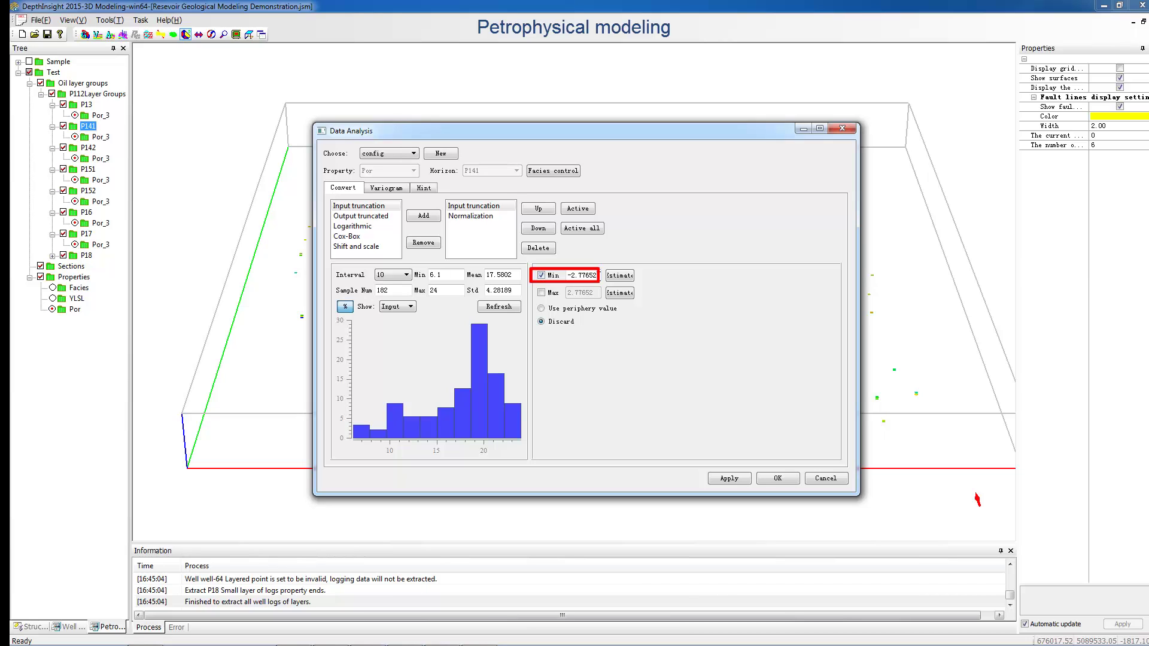
left_click_drag(575, 276, 568, 276)
type("10")
left_click(504, 311)
left_click(502, 309)
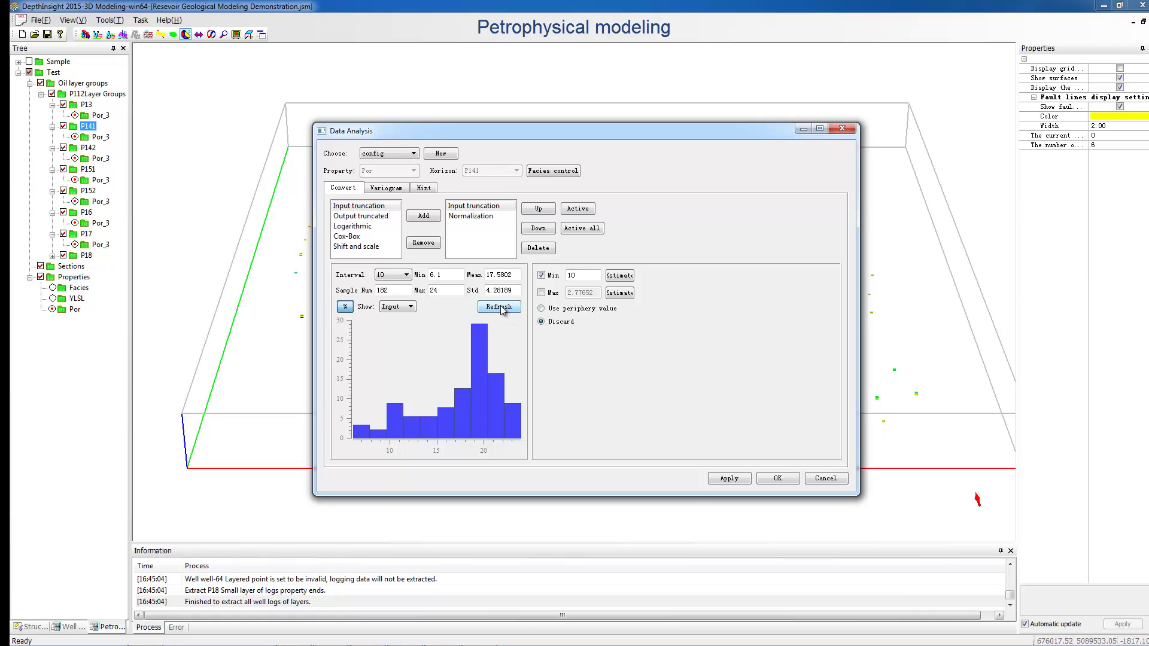
left_click(412, 306)
left_click(395, 324)
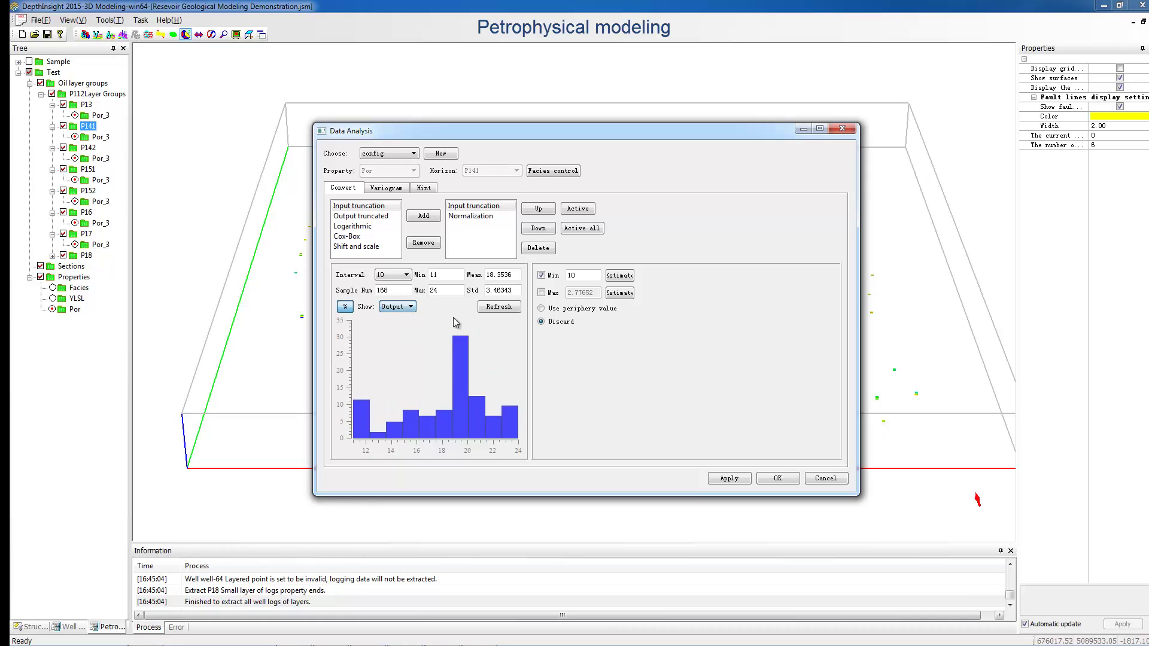
left_click(501, 309)
Step: Compare the Normalization transform's output histogram with its input histogram
left_click(472, 217)
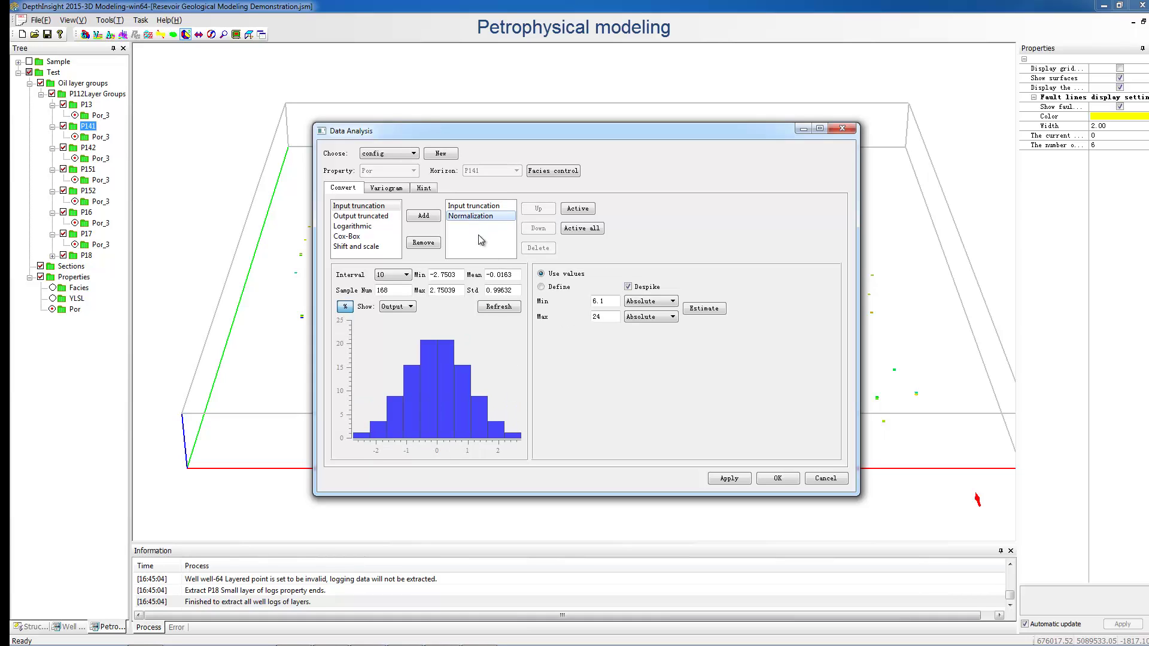
left_click(495, 311)
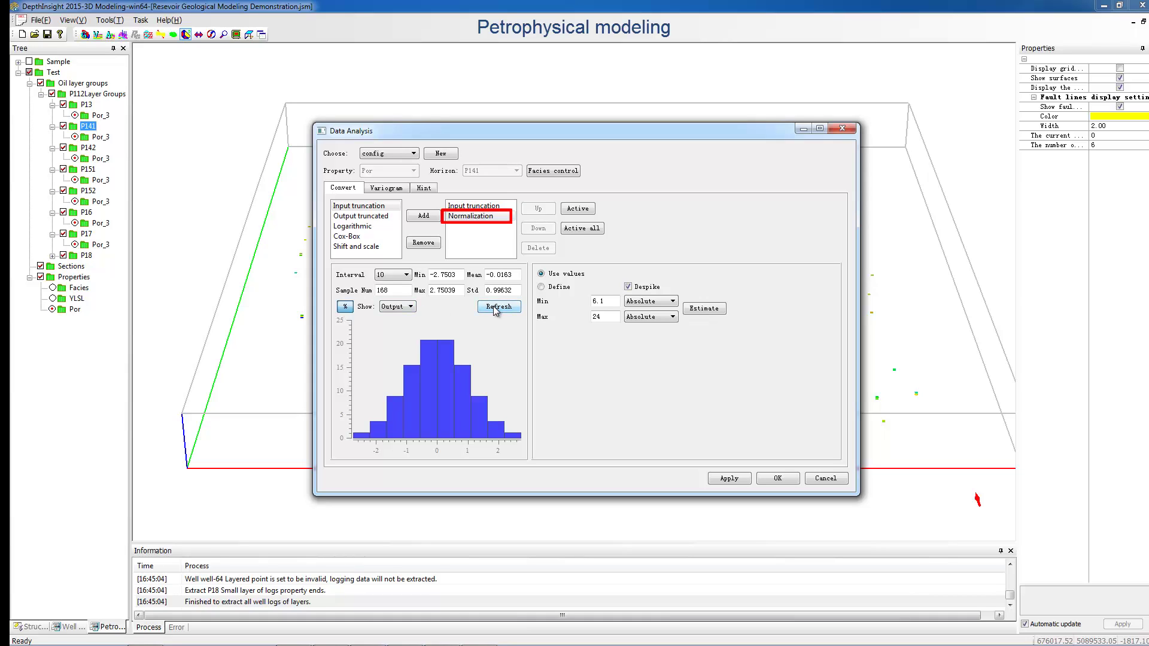
left_click(399, 307)
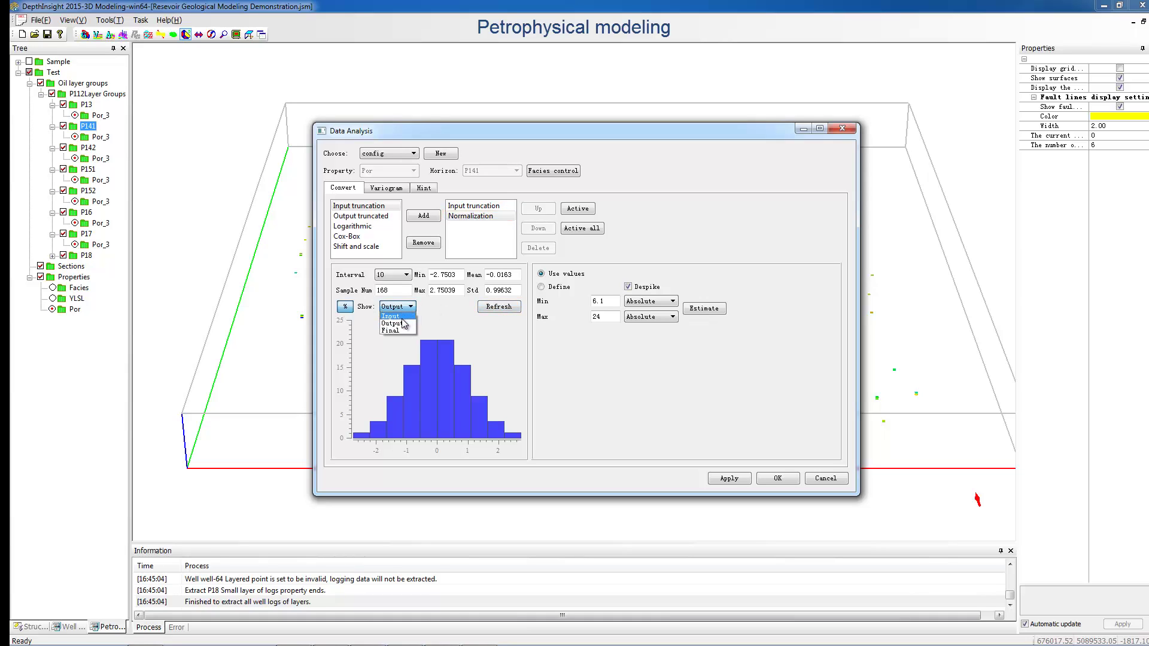
left_click(391, 316)
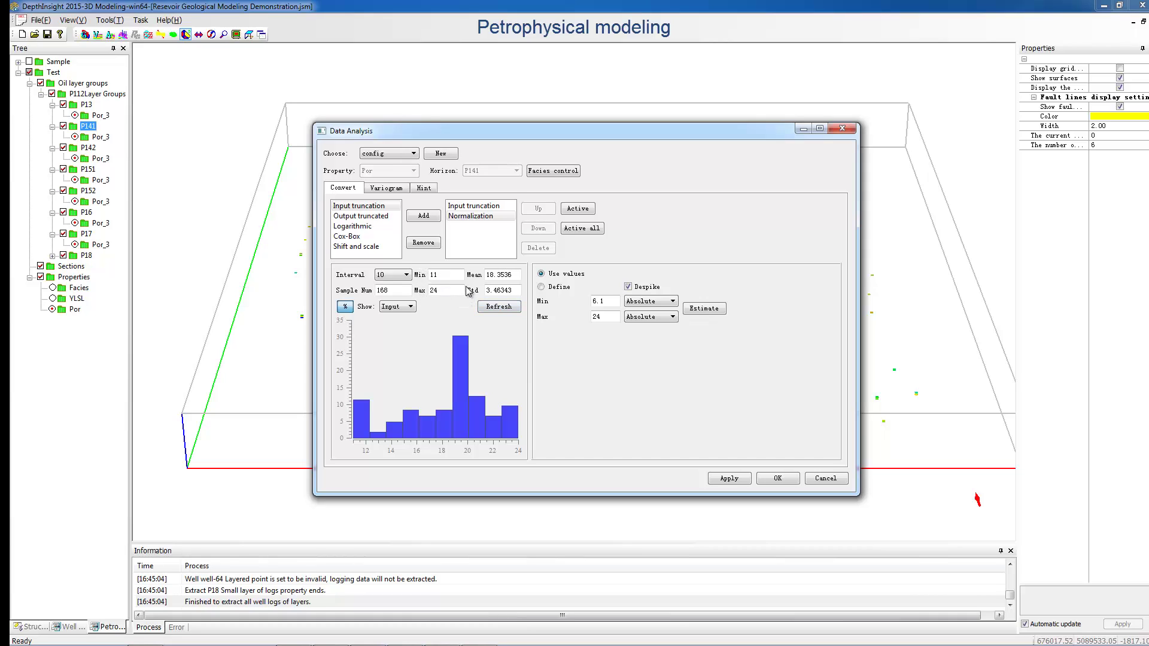
Step: Rotate the variogram's major direction to about 120.6 degrees and compute the major direction curve with a search distance of 5000
left_click(387, 189)
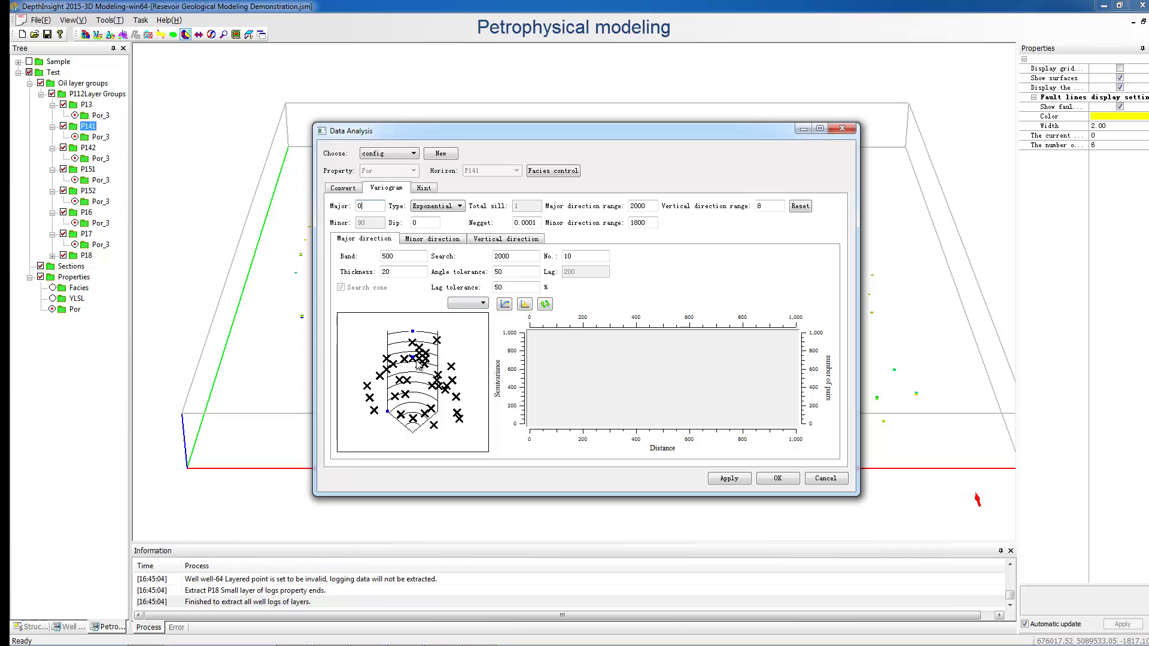
mouse_move(412, 331)
left_mouse_down()
mouse_move(429, 334)
mouse_move(412, 359)
mouse_move(407, 340)
mouse_move(422, 330)
left_mouse_up()
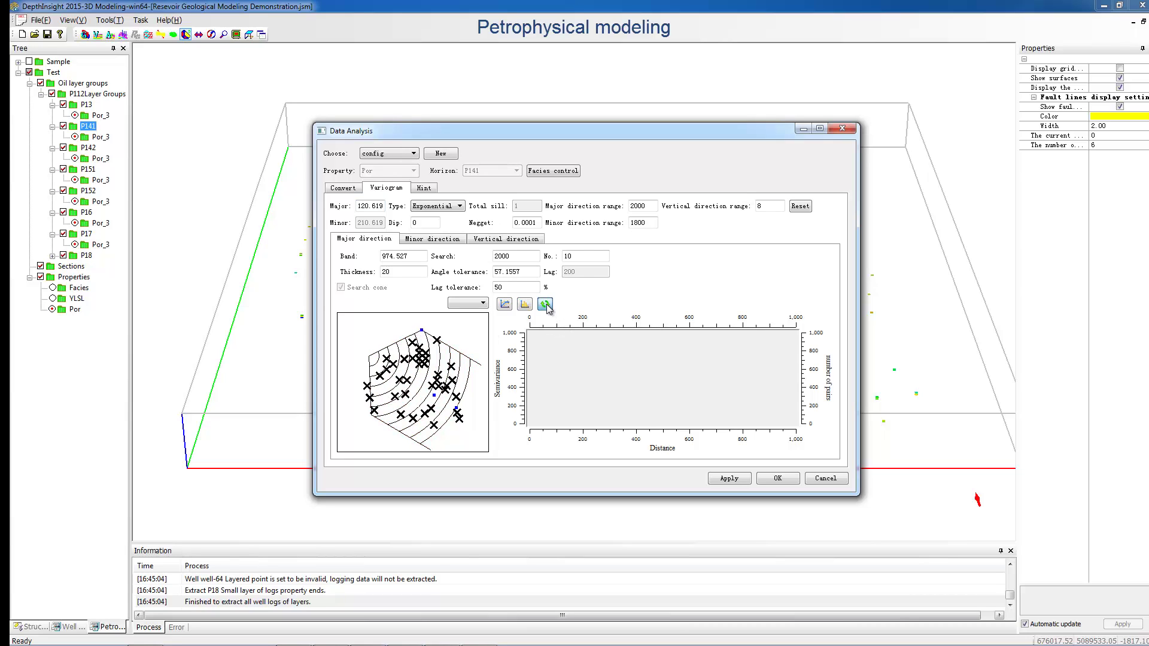
left_click(545, 305)
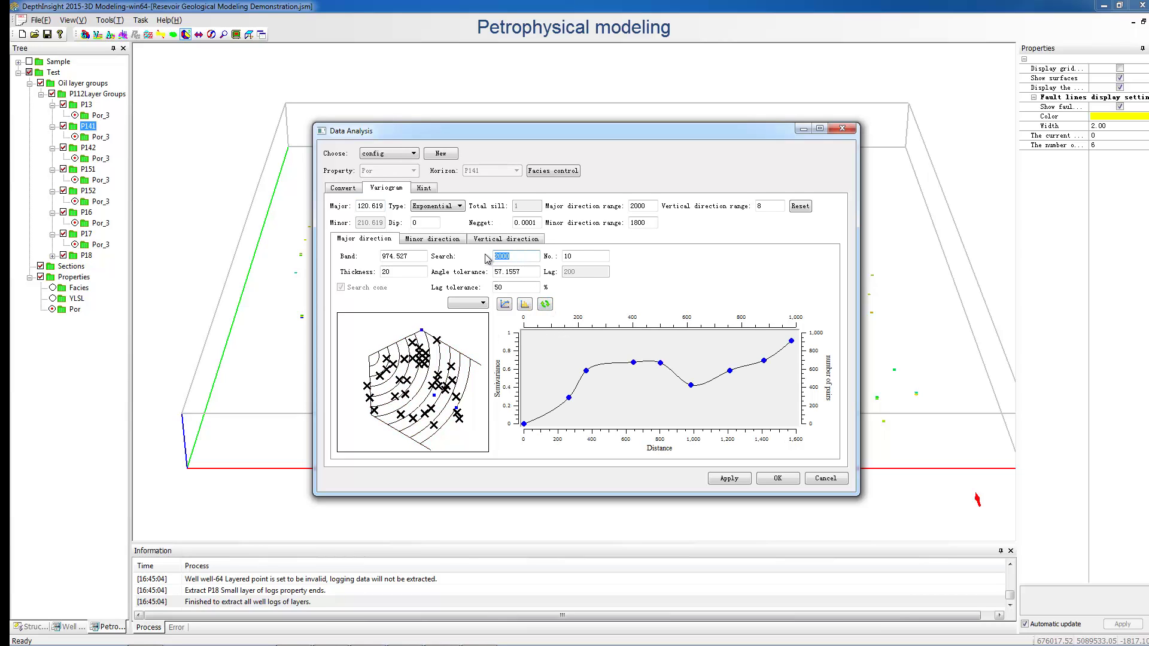
type("5000")
left_click(545, 305)
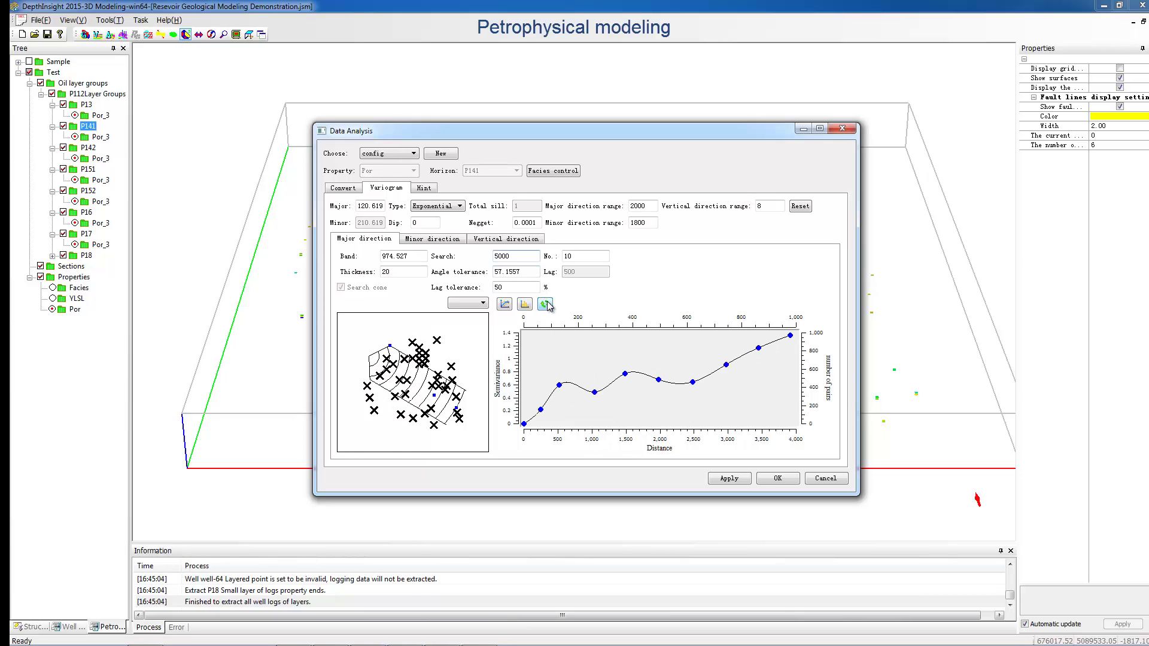
Step: Adjust the major direction search cone to a band of about 1692, 6 lags and search distance 3800, and recompute its variogram
left_click_drag(390, 345, 407, 331)
left_click(545, 304)
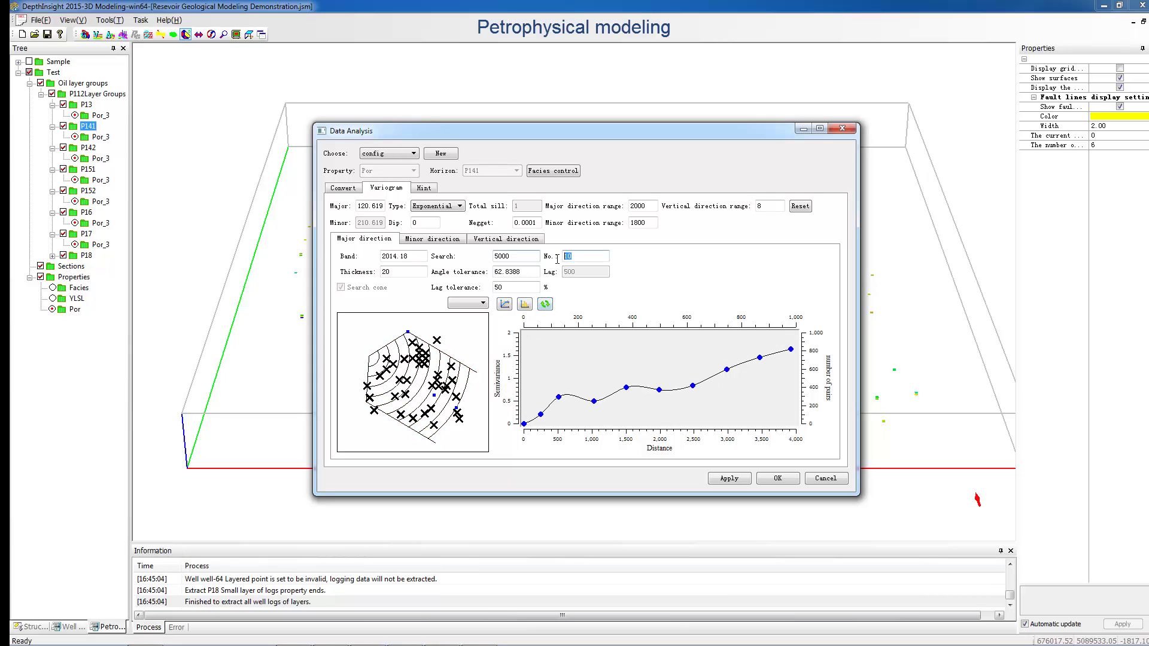
type("8")
left_click(545, 304)
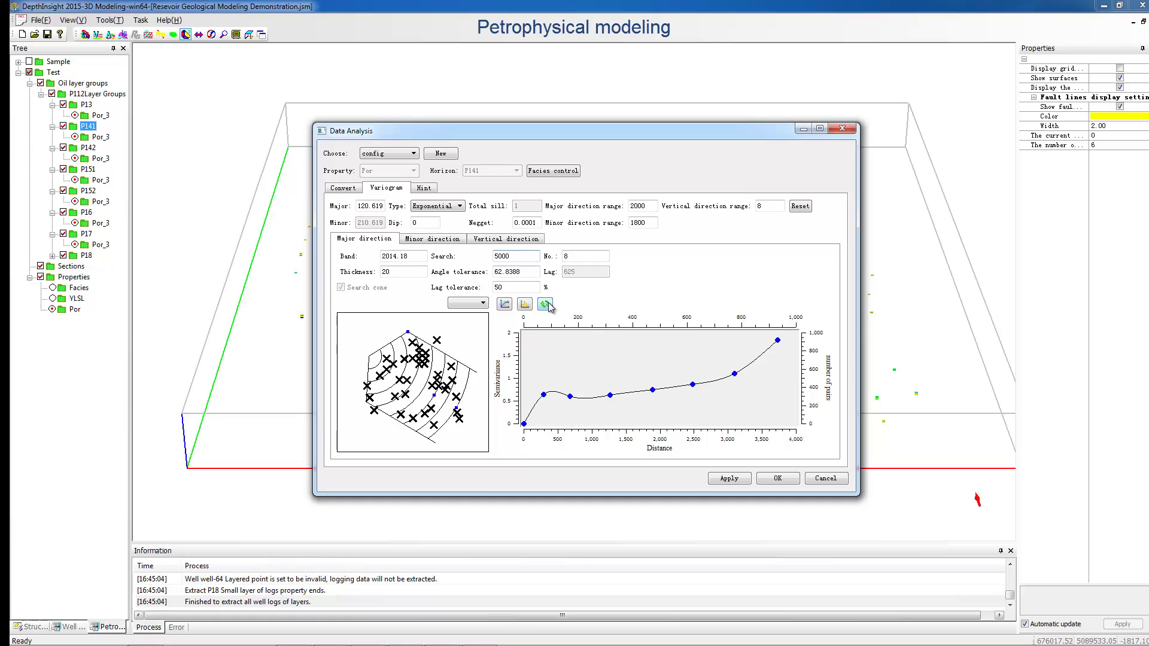
left_click_drag(479, 353, 470, 362)
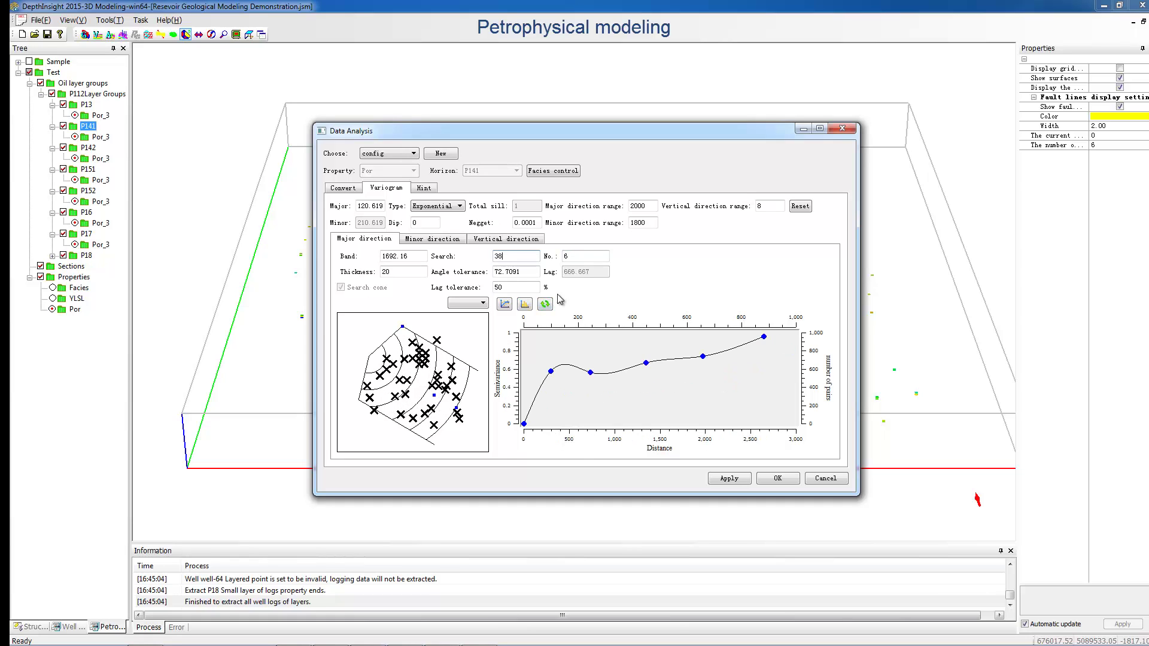
left_click(545, 304)
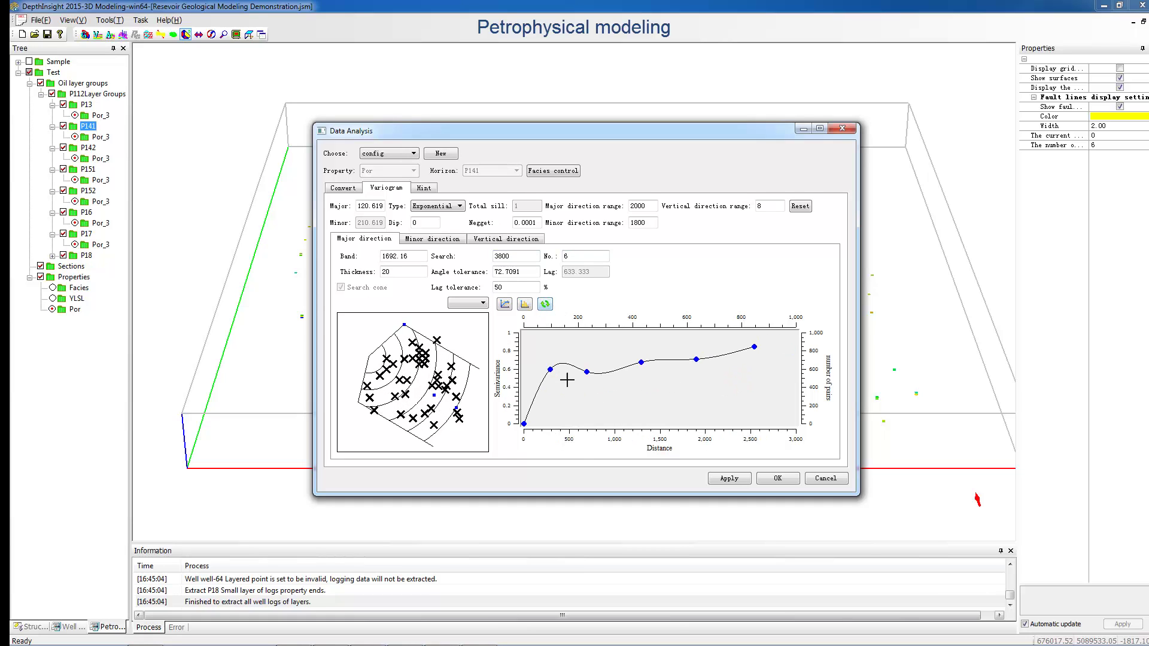
Step: Adjust the minor direction search cone to a band of about 1550, search distance 2400 and 5 lags, and compute its variogram
left_click(441, 240)
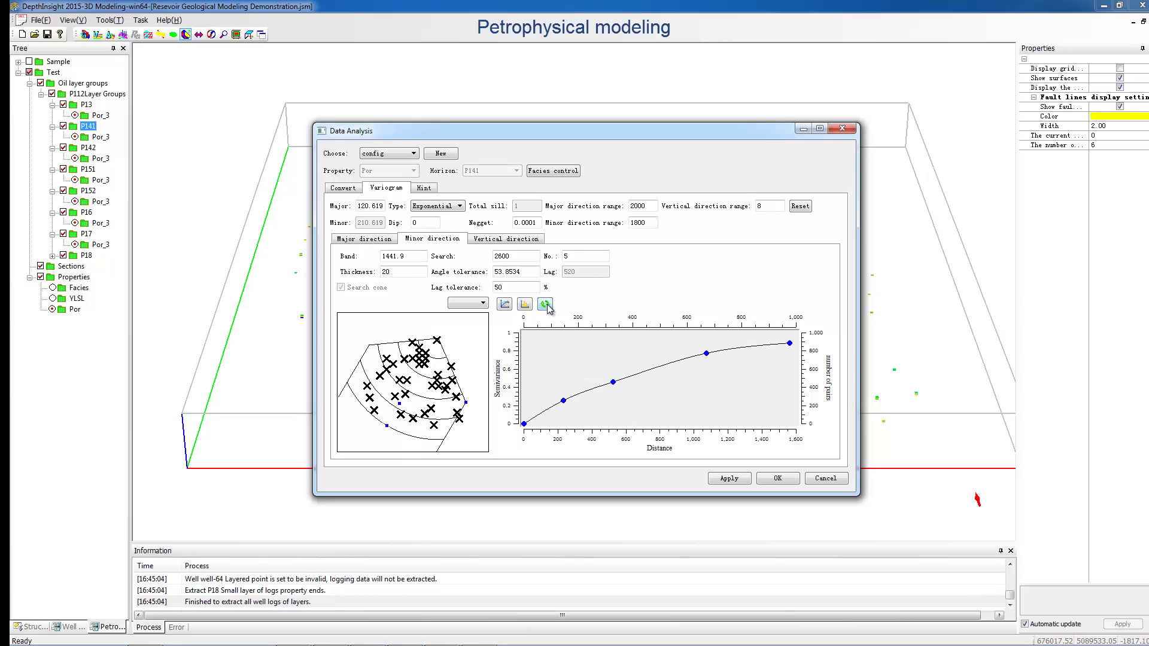
left_click_drag(466, 402, 474, 409)
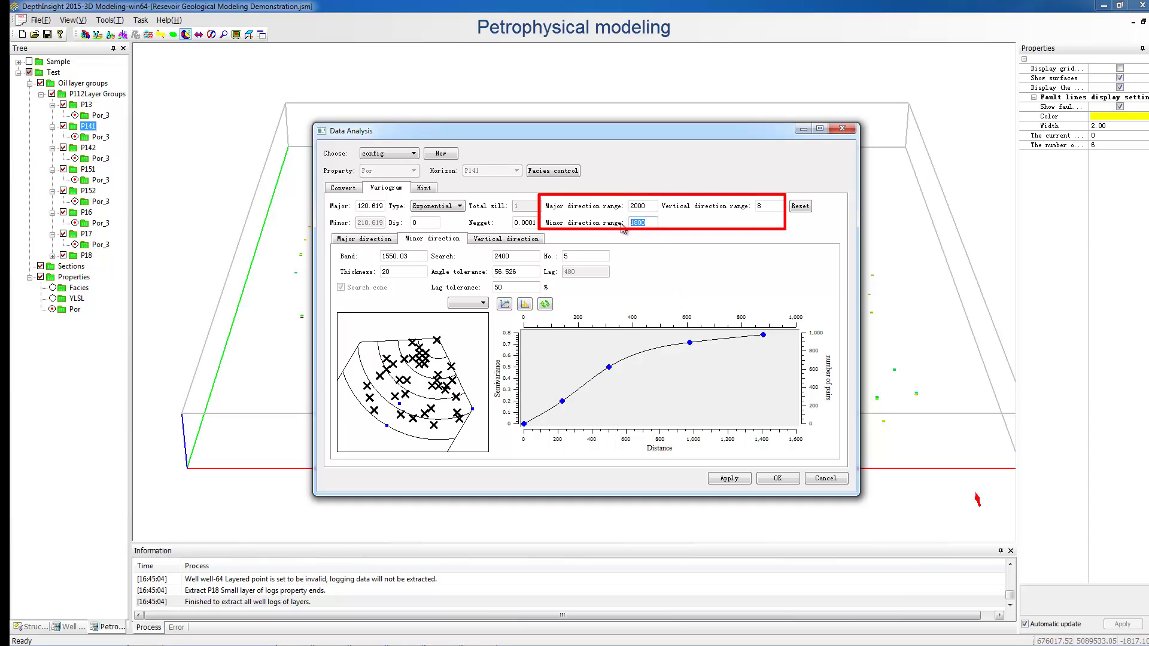
Step: Set the minor direction range to 1300 and the vertical direction range to 3, and accept the data analysis
type("13")
type("3")
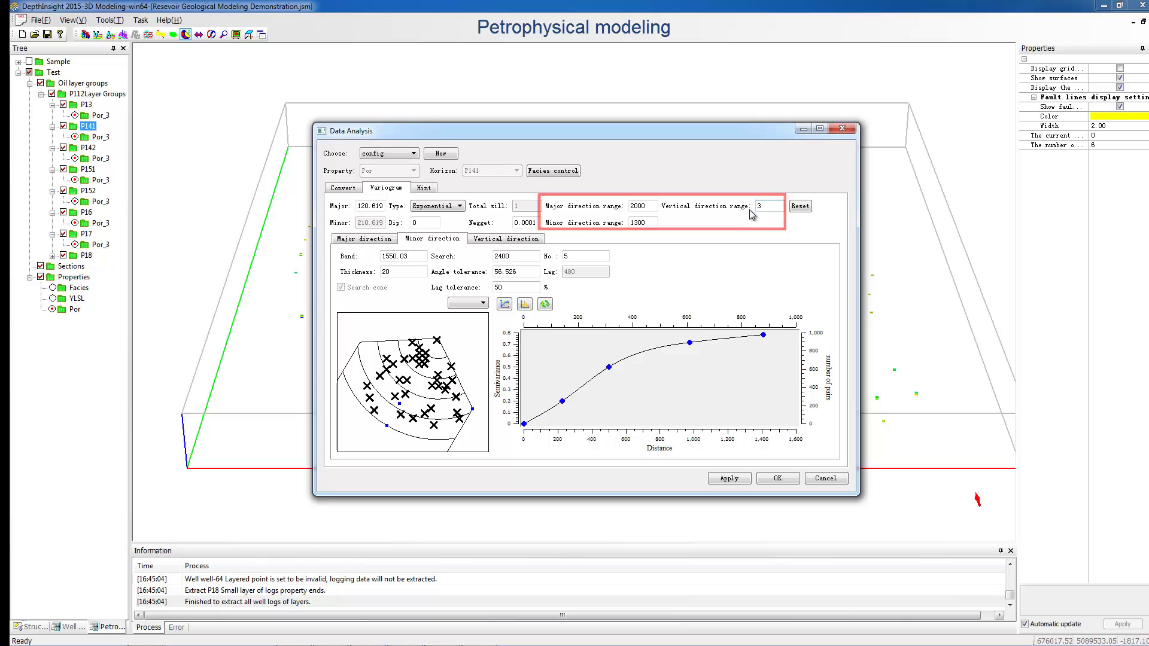
left_click(778, 478)
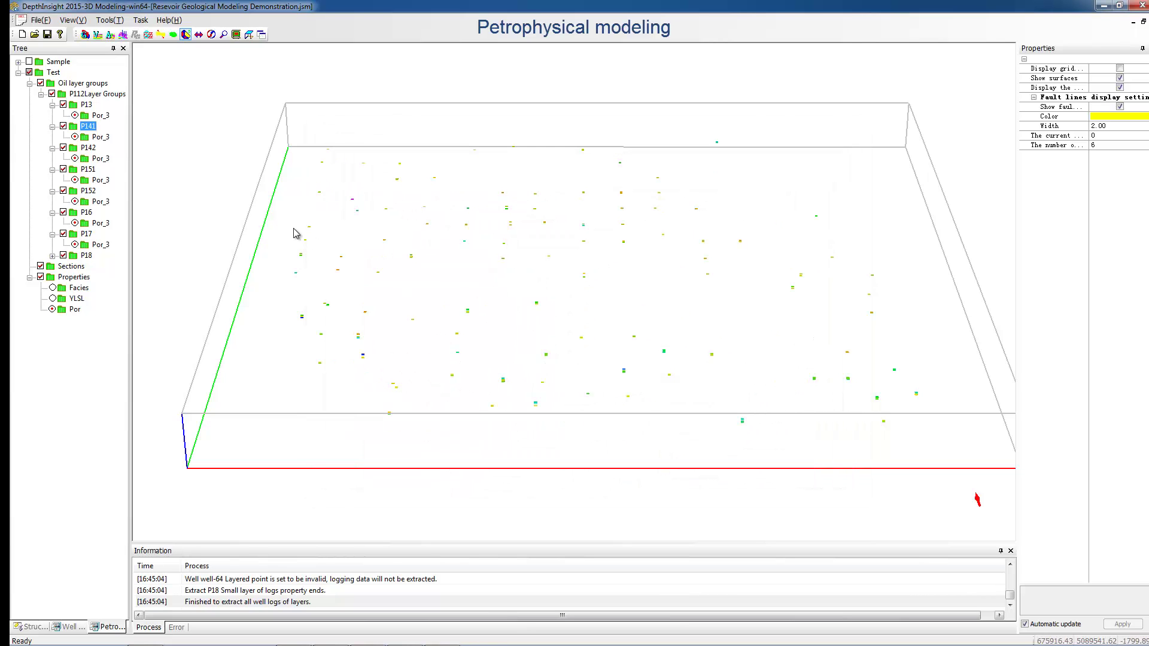
Step: Open the data interpolation settings of the Por property for layer P141
right_click(89, 128)
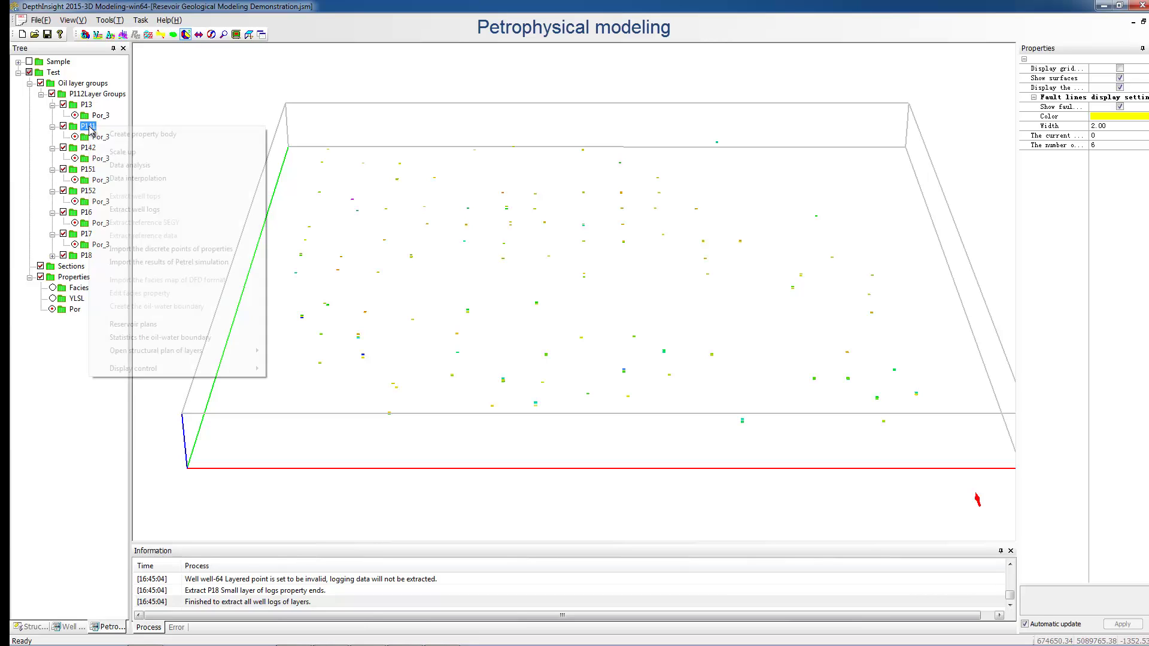
left_click(198, 185)
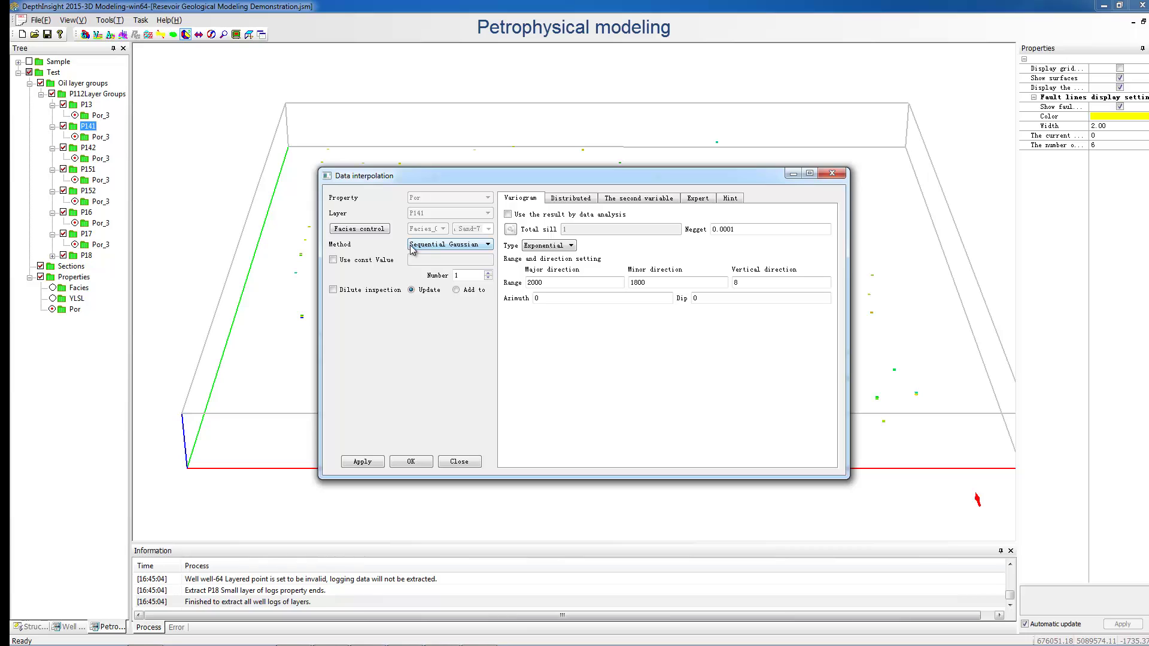
left_click_drag(500, 180, 501, 174)
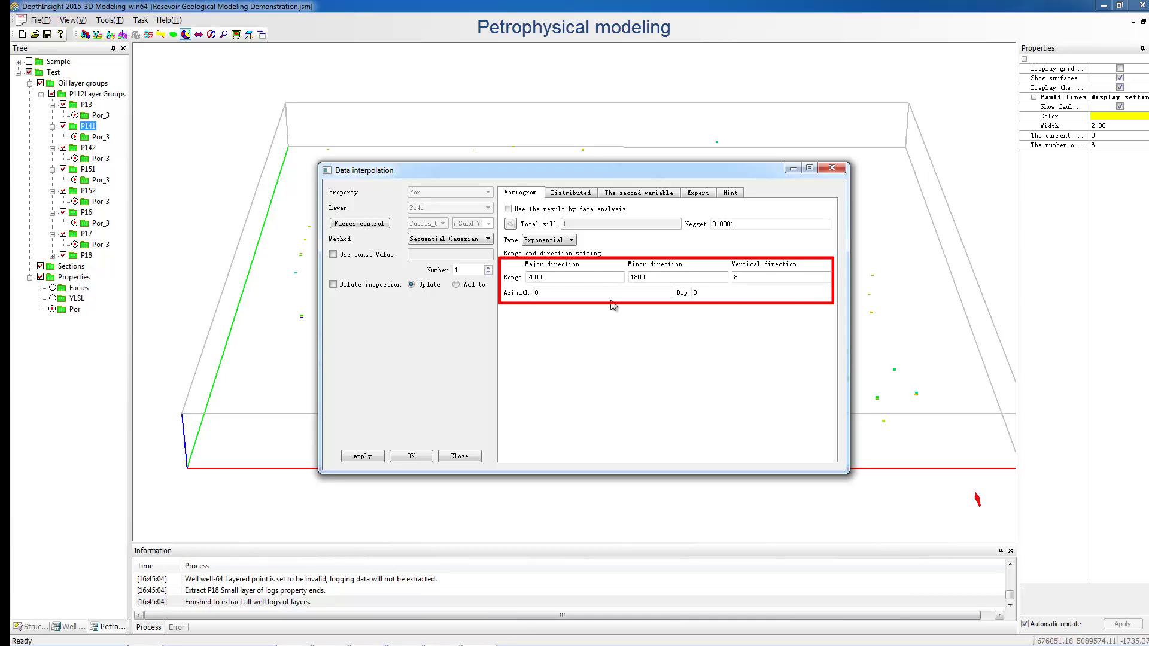
Step: Interpolate Por in layer P141 with the Sequential Gaussian method, using the variogram result by data analysis and no facies control
left_click(508, 209)
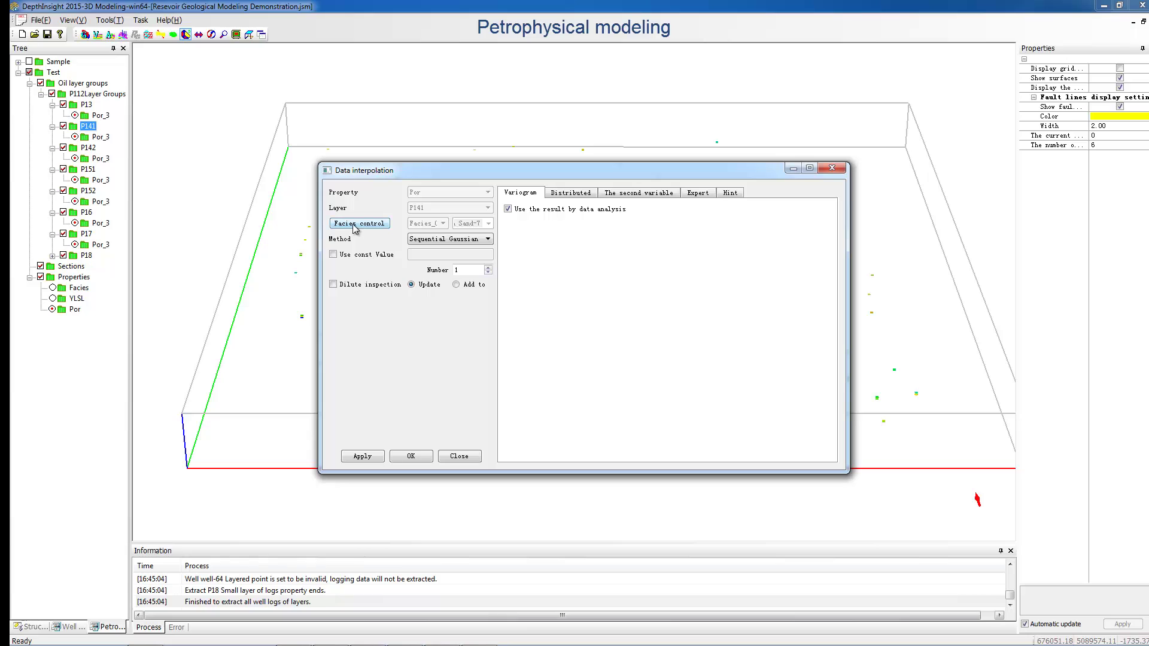
left_click(355, 226)
left_click(488, 224)
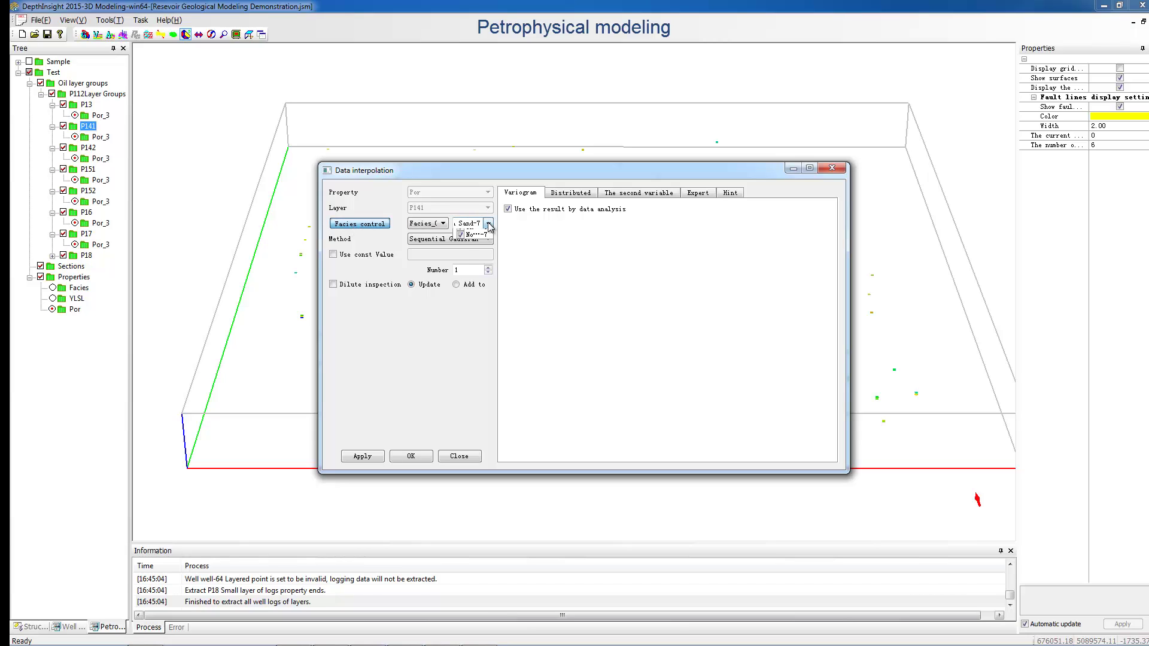
left_click(463, 227)
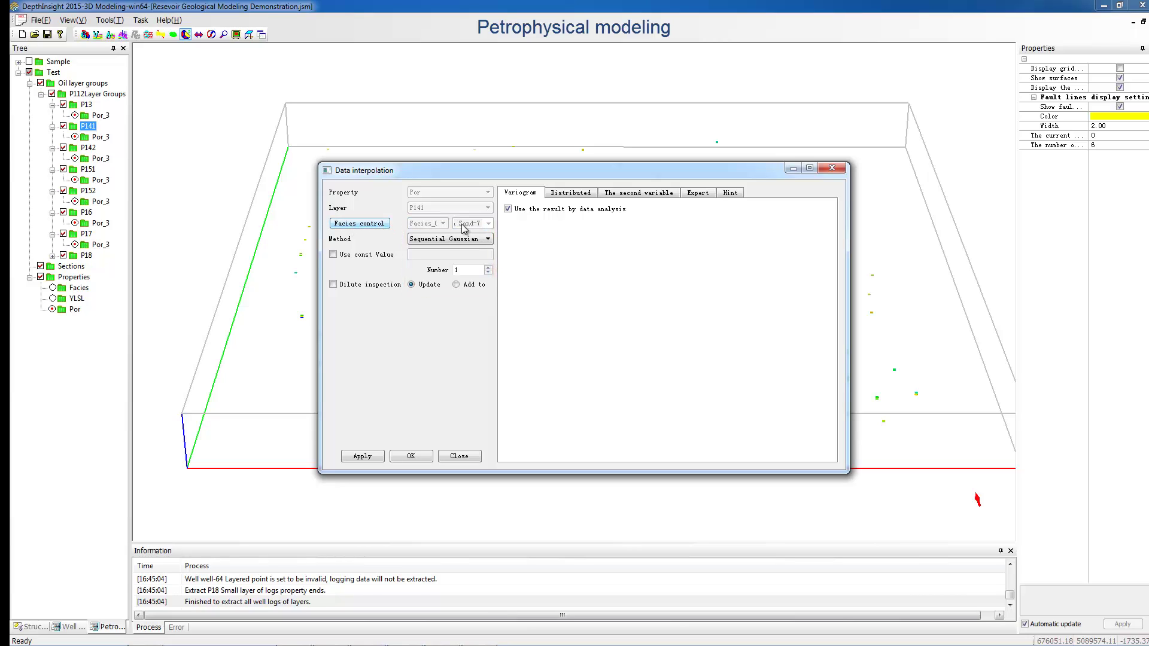
left_click(636, 193)
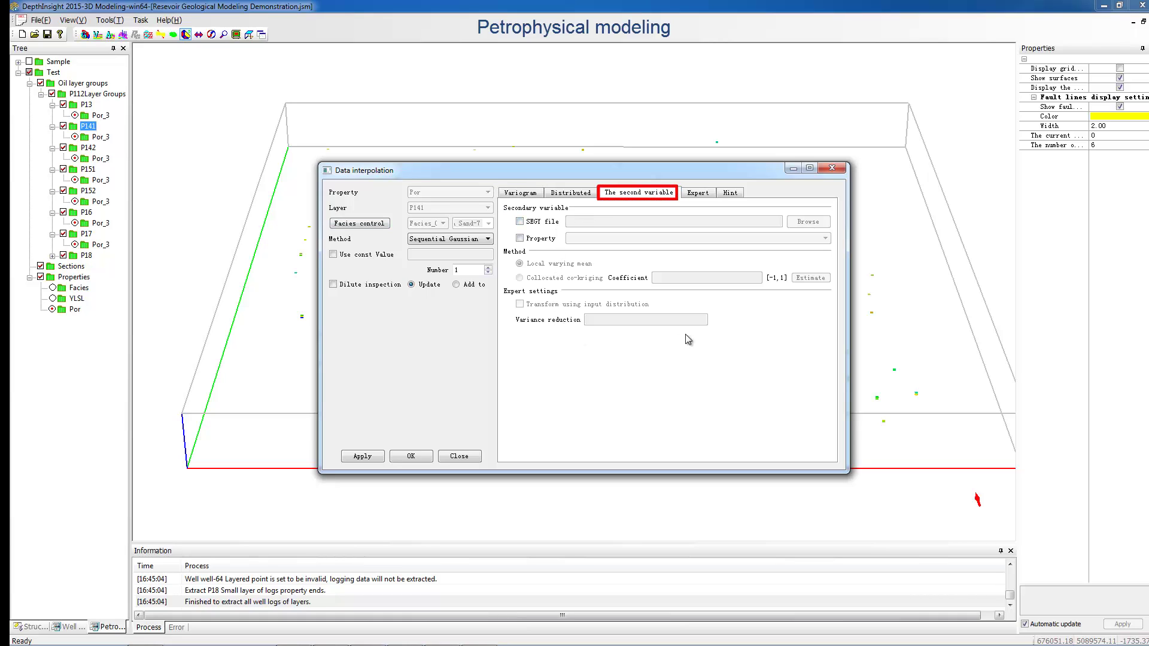
left_click(520, 192)
left_click(416, 460)
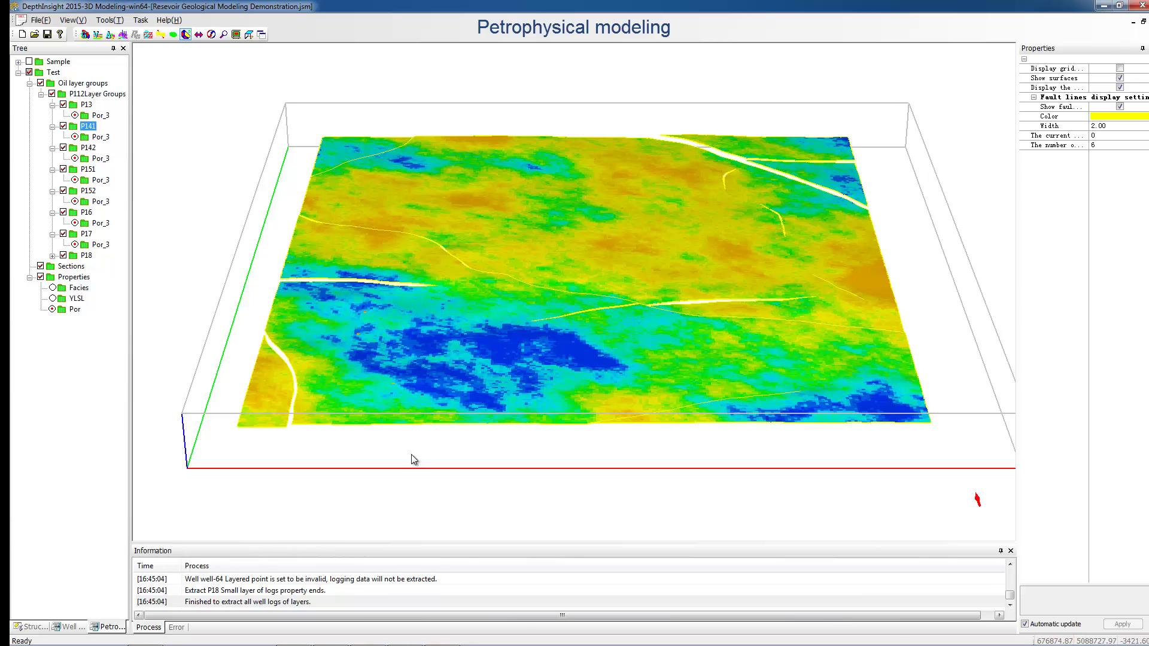
Step: Select layer P13 in the P112 layer groups of the Test model
left_click_drag(602, 357, 607, 386)
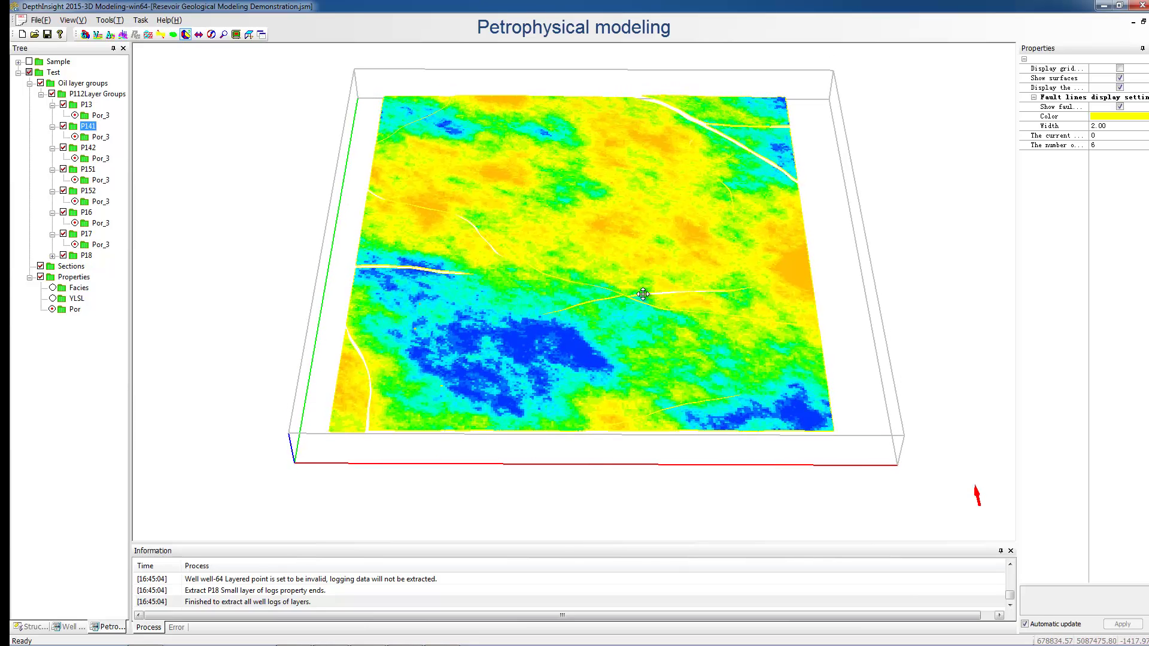
scroll(640, 300, "up", 2)
scroll(640, 300, "up", 1)
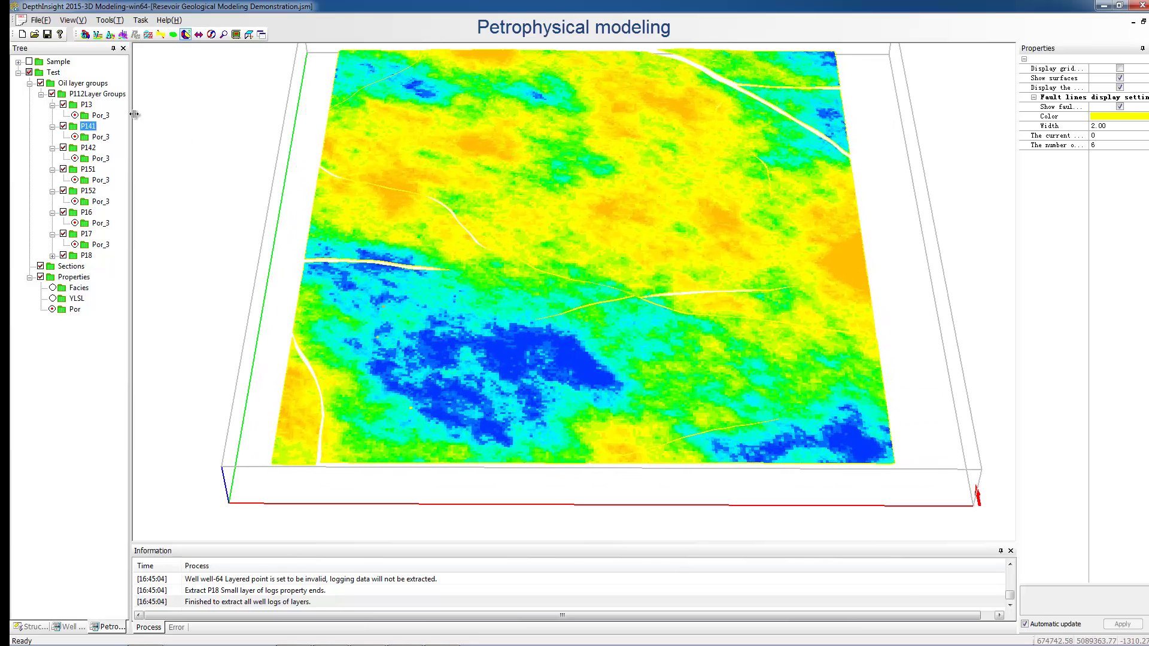
left_click(90, 106)
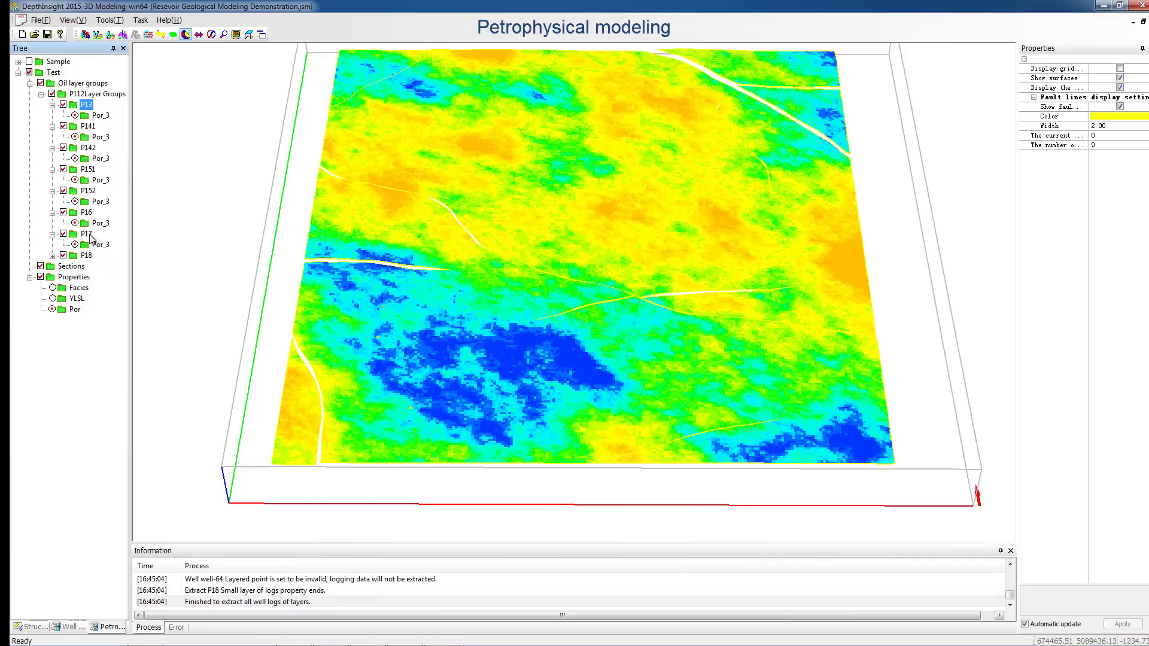